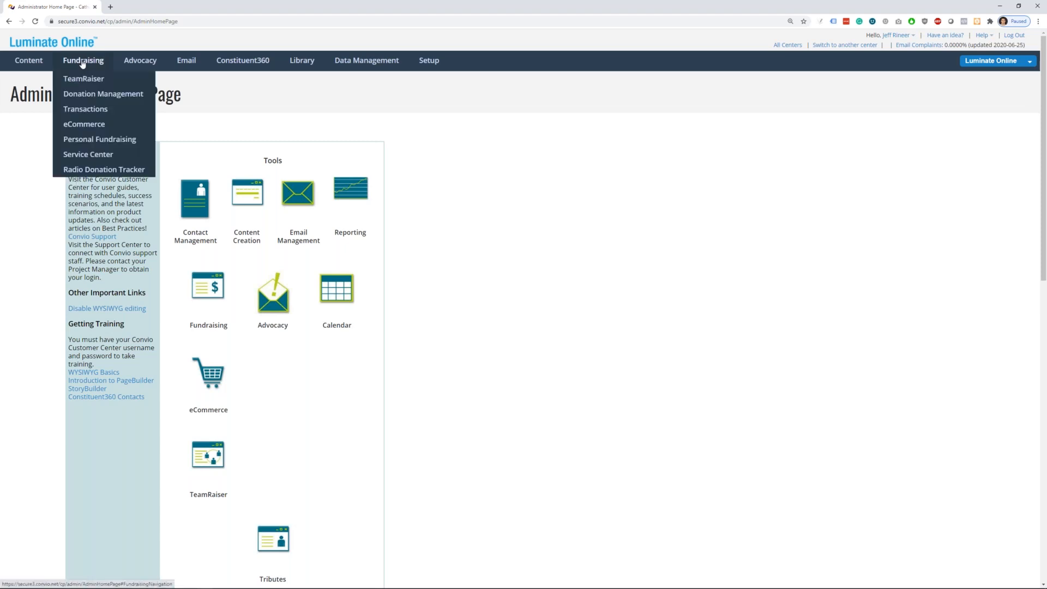
Step: Start creating a new TeamRaiser and give it the public name "2020 TR Event"
{"action": "left_click", "coordinate": [81, 78]}
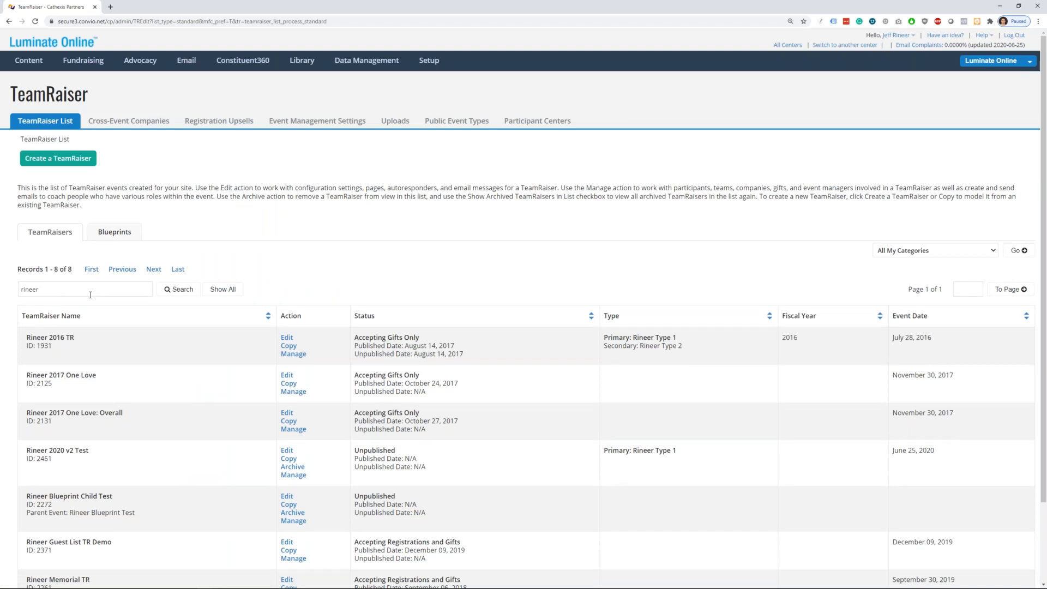
{"action": "left_click", "coordinate": [58, 158]}
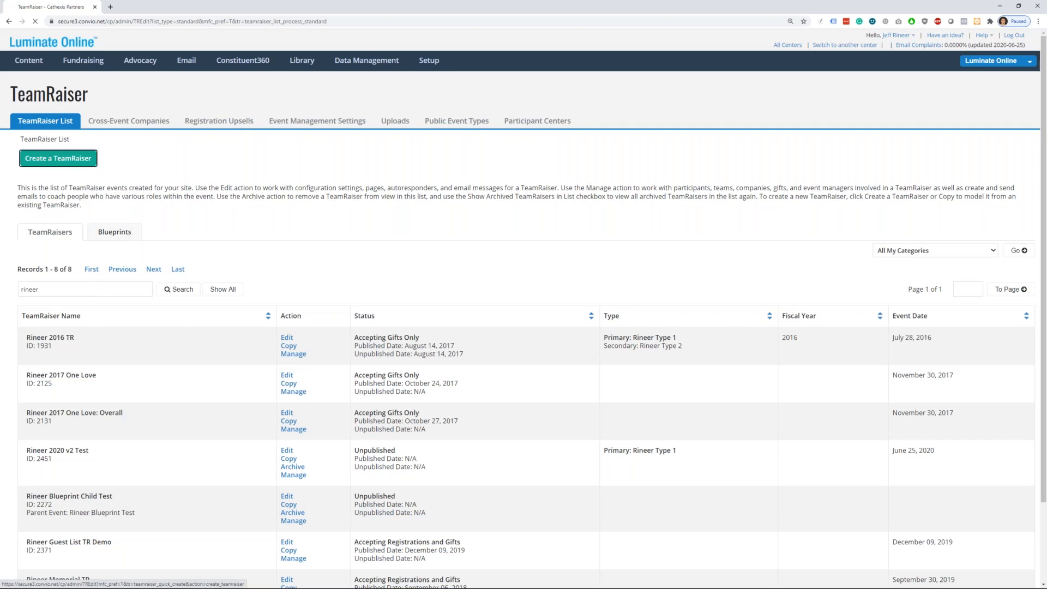
{"action": "left_click", "coordinate": [198, 194]}
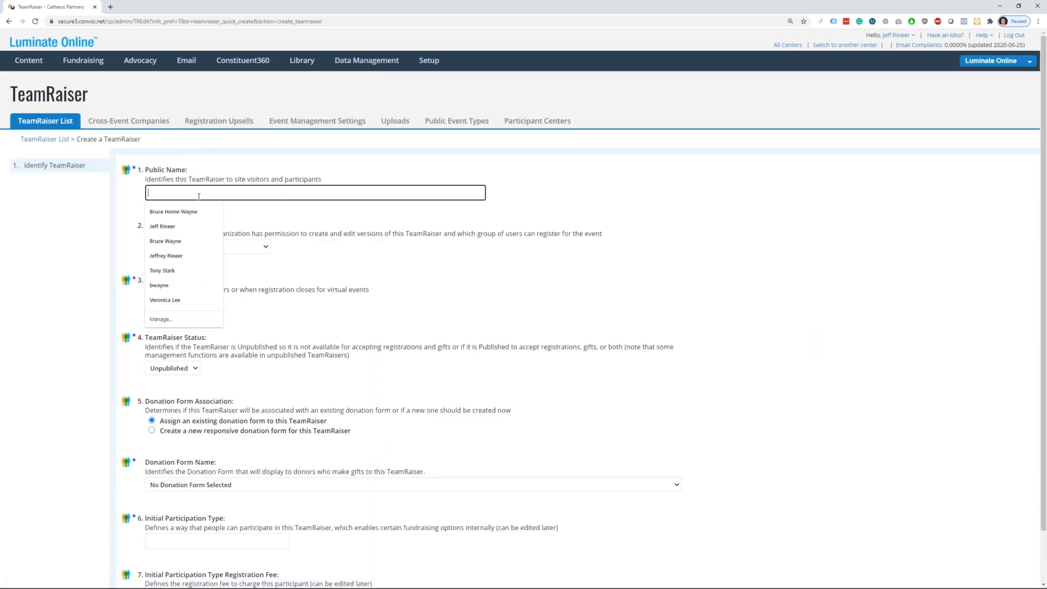
{"action": "type", "text": "2020 T"}
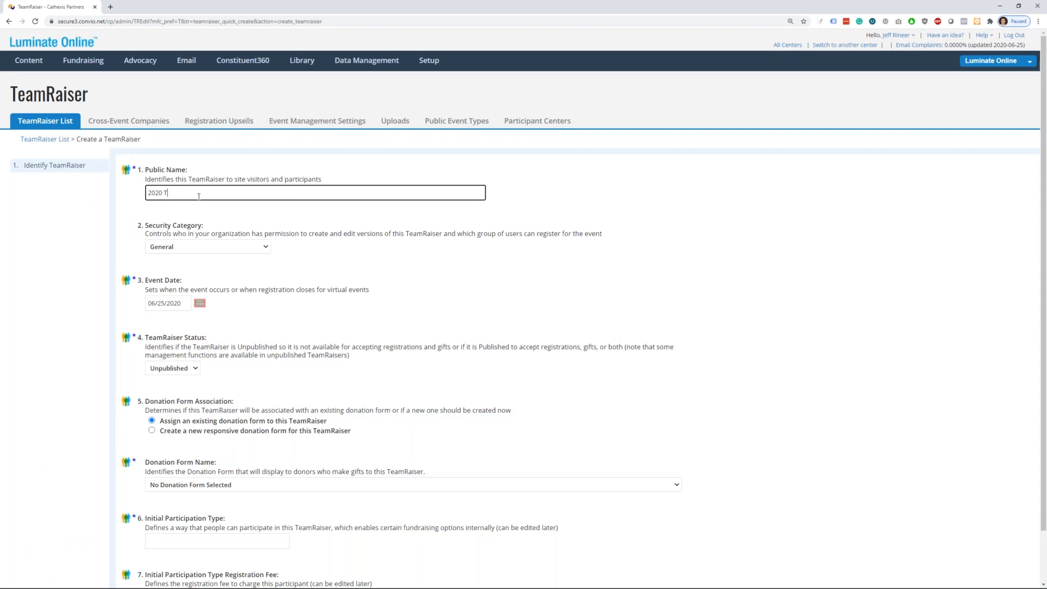
{"action": "type", "text": "R Event"}
{"action": "left_click", "coordinate": [164, 193]}
{"action": "left_click", "coordinate": [217, 264]}
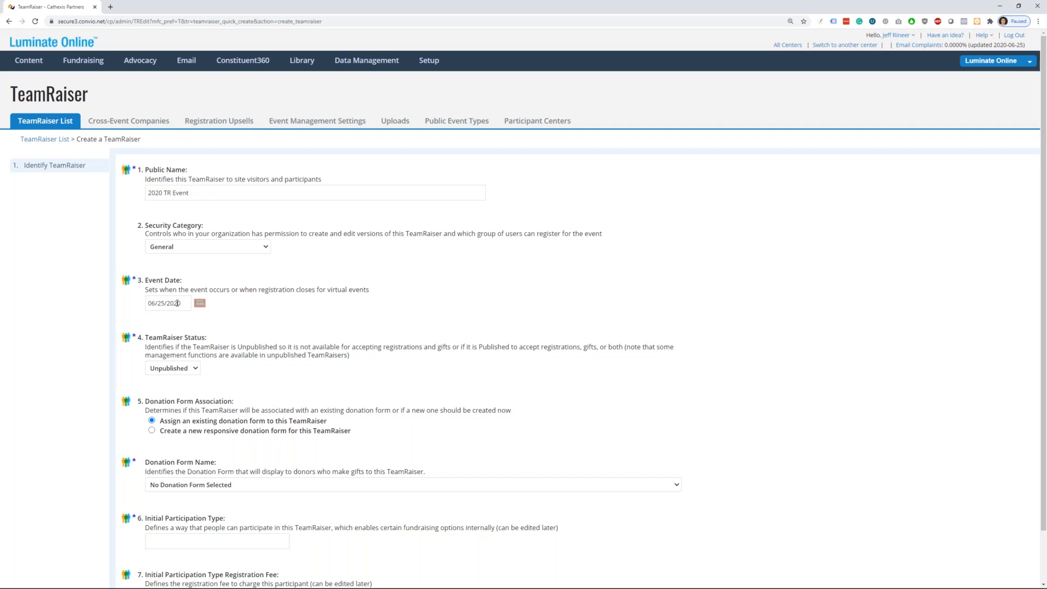
Step: Choose to create a new responsive donation form for this TeamRaiser and check the status and merchant account options
{"action": "left_click", "coordinate": [192, 370]}
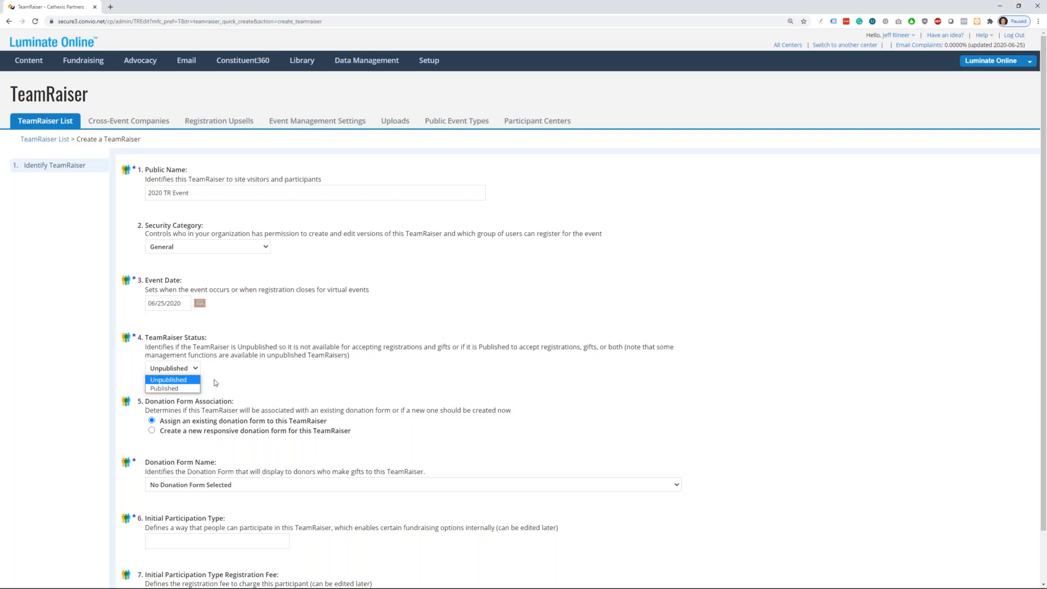
{"action": "left_click", "coordinate": [216, 383]}
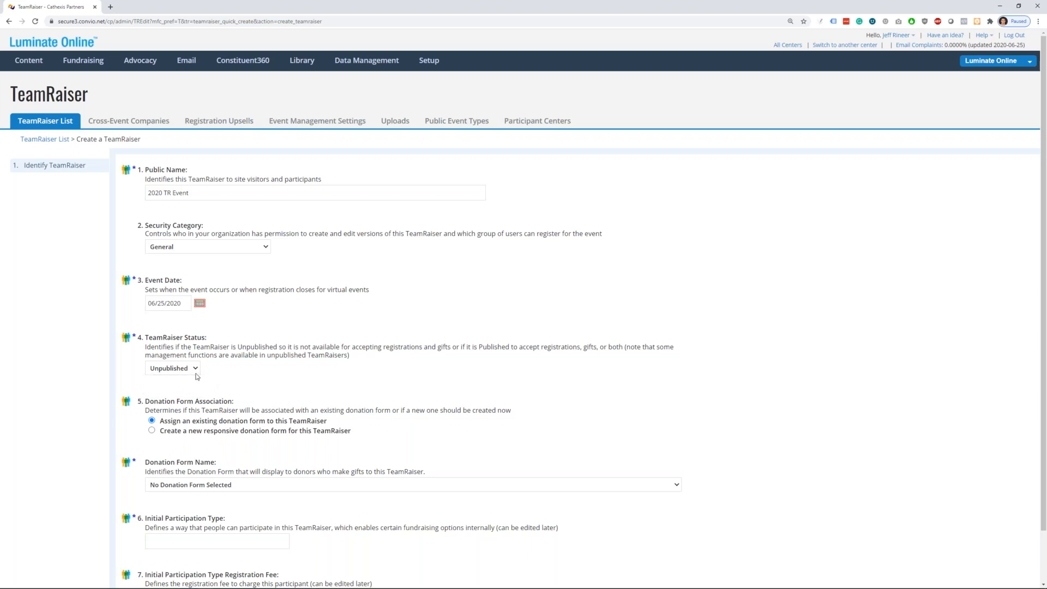
{"action": "scroll", "coordinate": [218, 366], "scroll_direction": "down", "scroll_amount": 1}
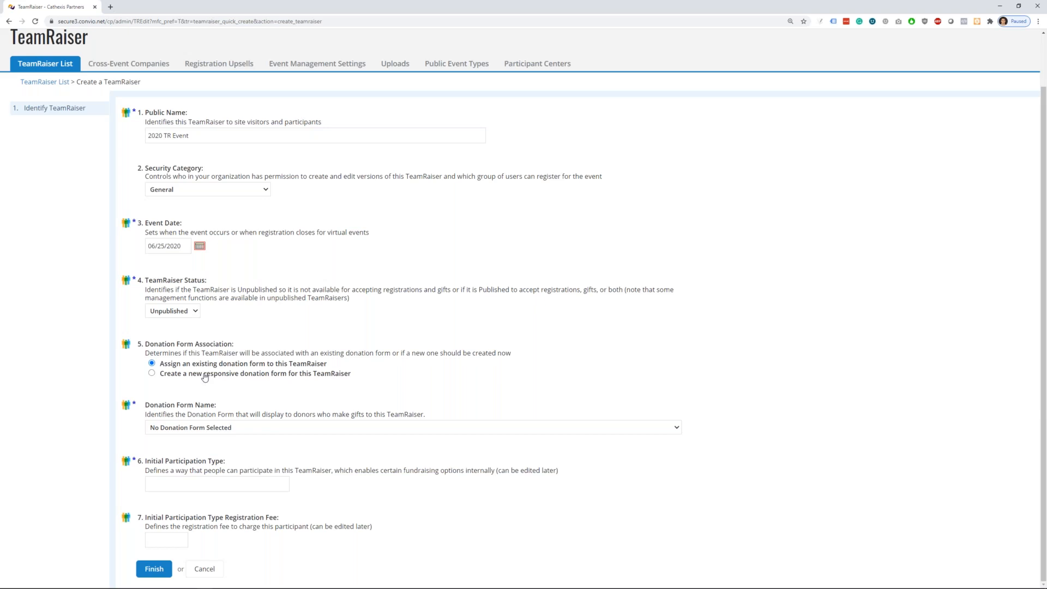
{"action": "left_click", "coordinate": [205, 376]}
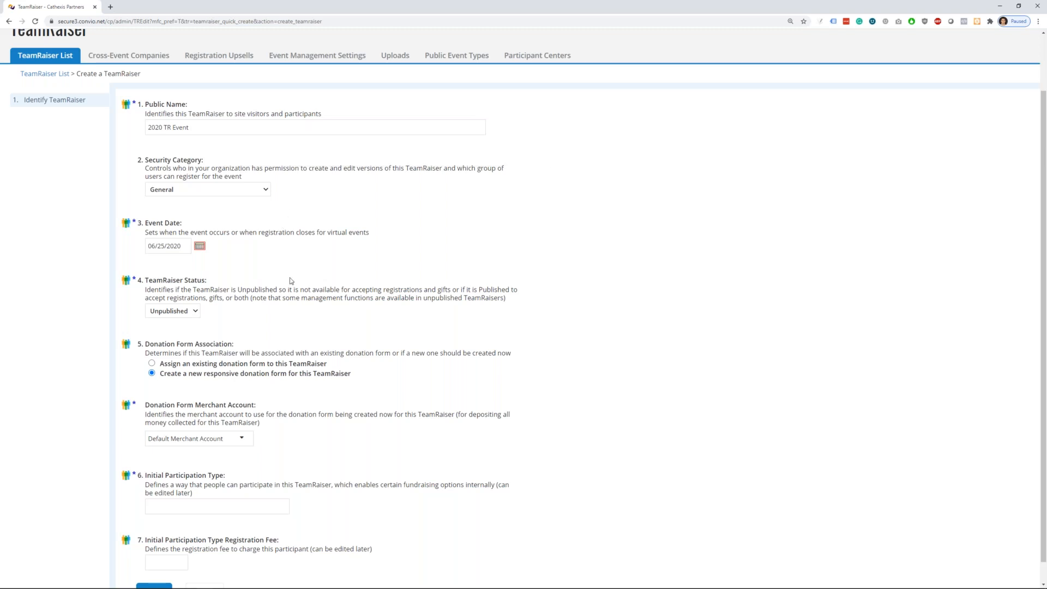
{"action": "left_click", "coordinate": [250, 441]}
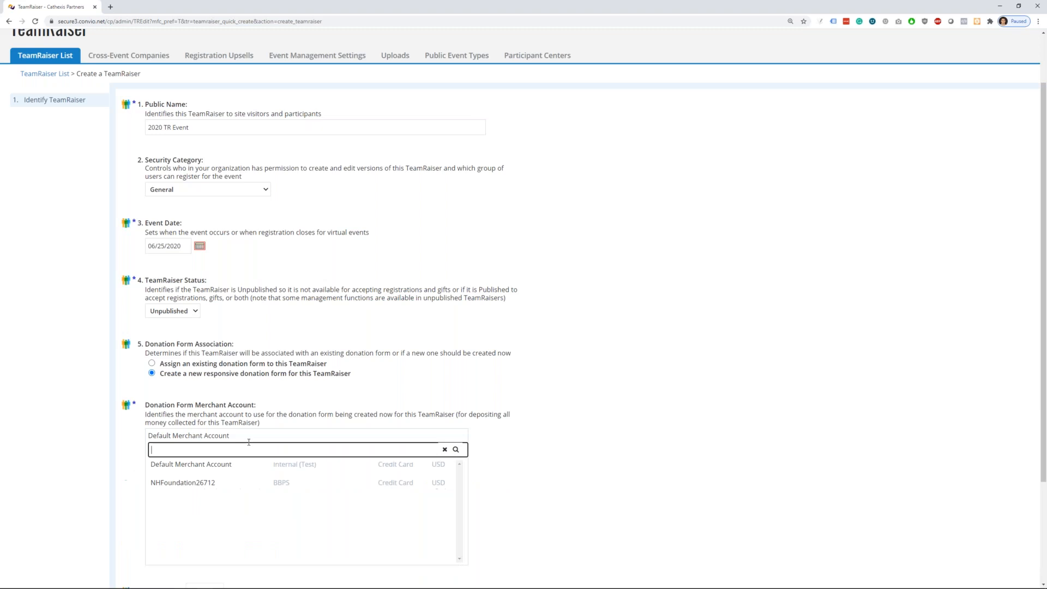
{"action": "left_click", "coordinate": [273, 412]}
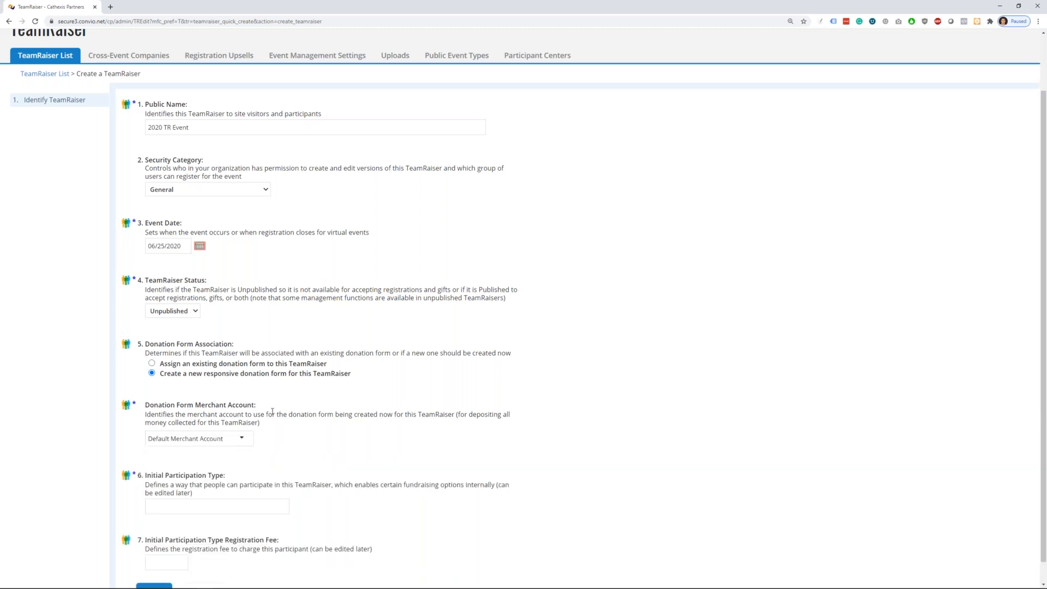
Step: Set the initial participation type to Participant with a registration fee of 0 and finish creating the TeamRaiser
{"action": "scroll", "coordinate": [272, 420], "scroll_direction": "down", "scroll_amount": 1}
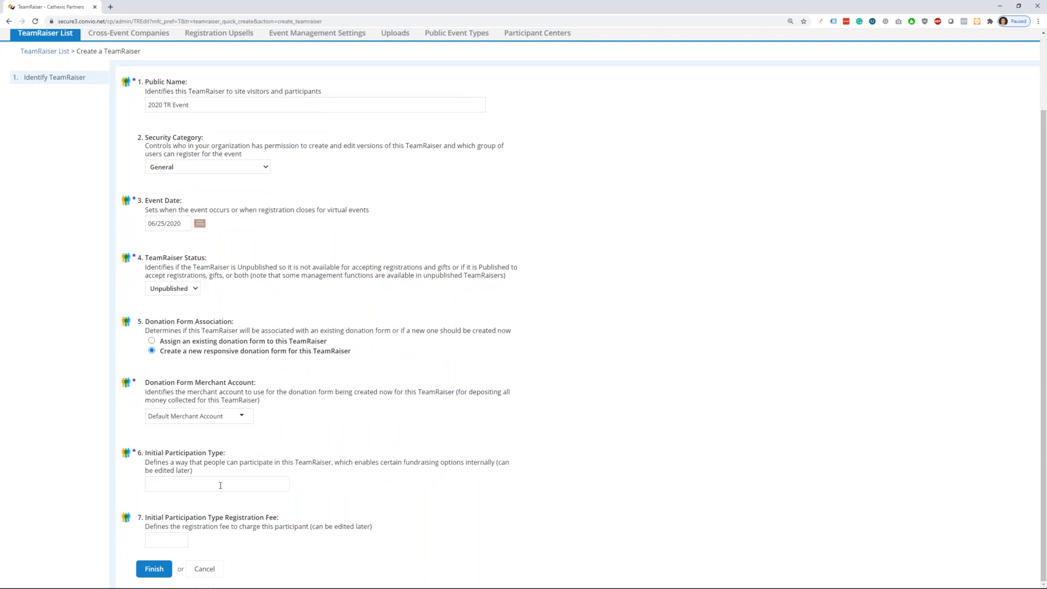
{"action": "left_click", "coordinate": [220, 485]}
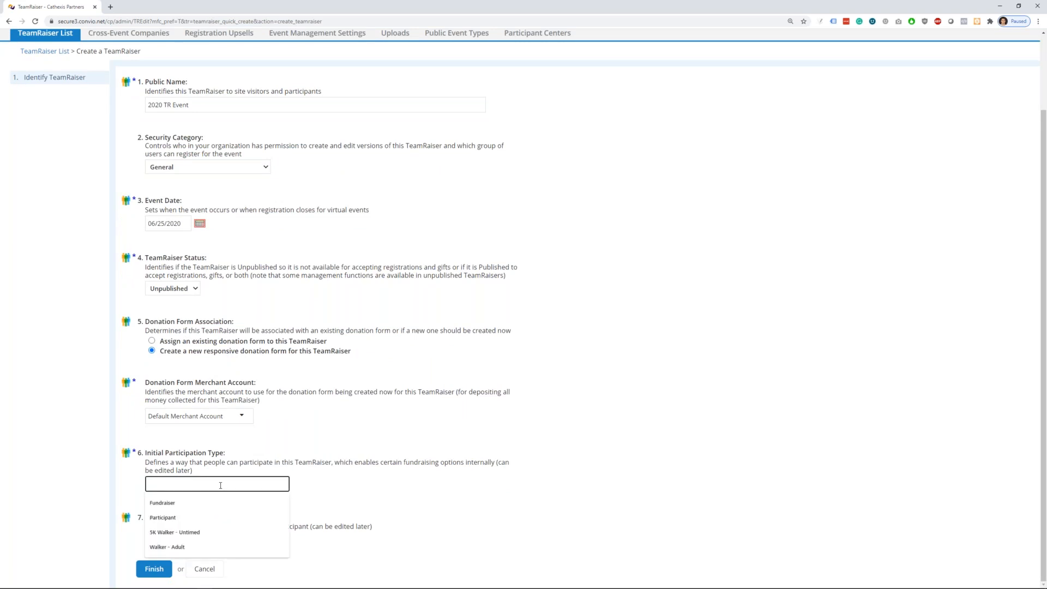
{"action": "type", "text": "Par"}
{"action": "key", "text": "Down"}
{"action": "key", "text": "Return"}
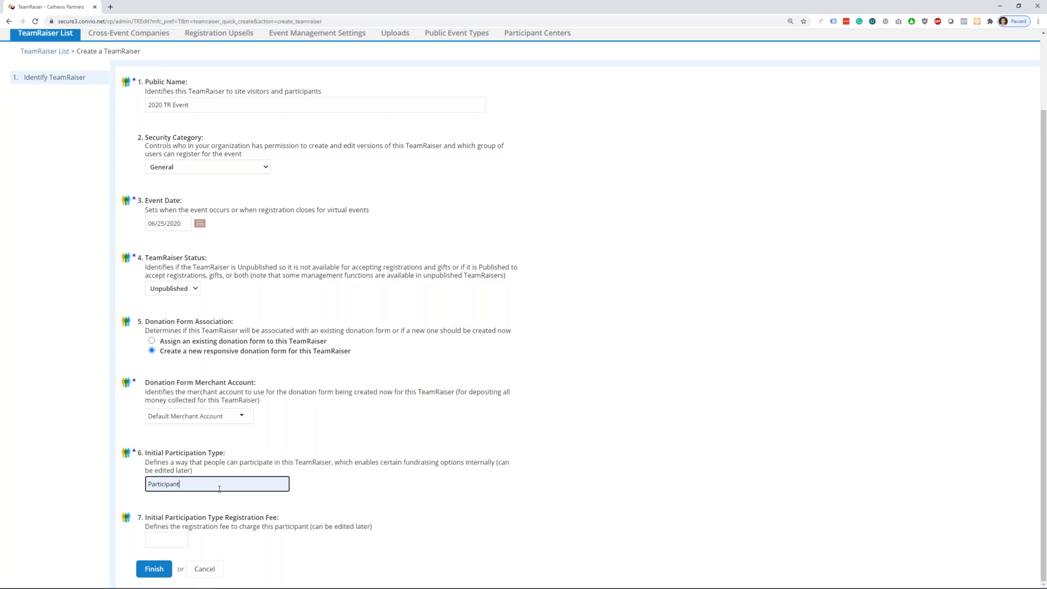
{"action": "left_click", "coordinate": [182, 536]}
{"action": "left_click", "coordinate": [178, 537]}
{"action": "type", "text": "0"}
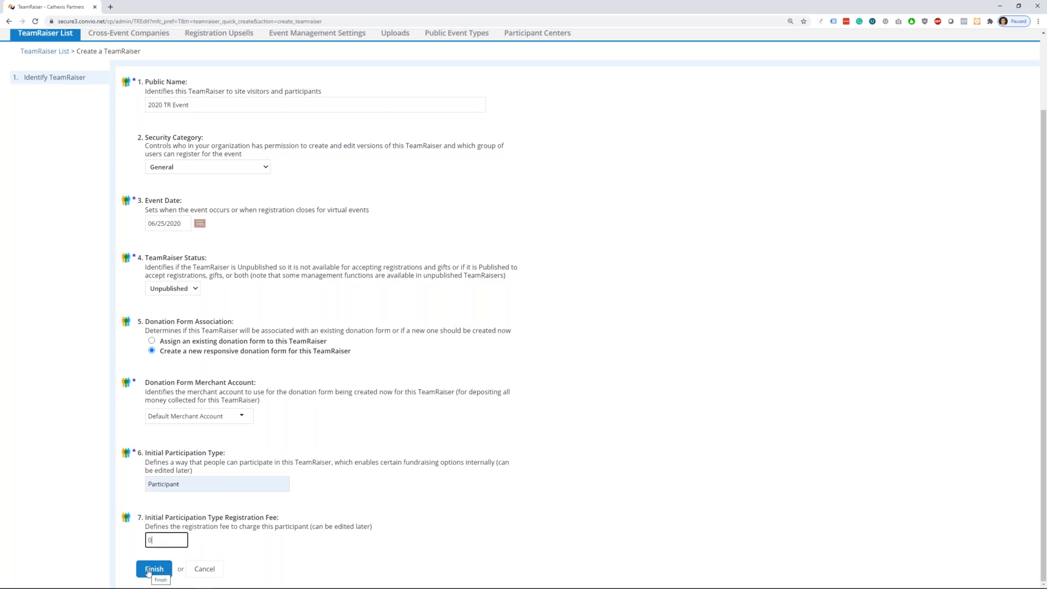
{"action": "left_click", "coordinate": [87, 542]}
{"action": "left_click", "coordinate": [160, 572]}
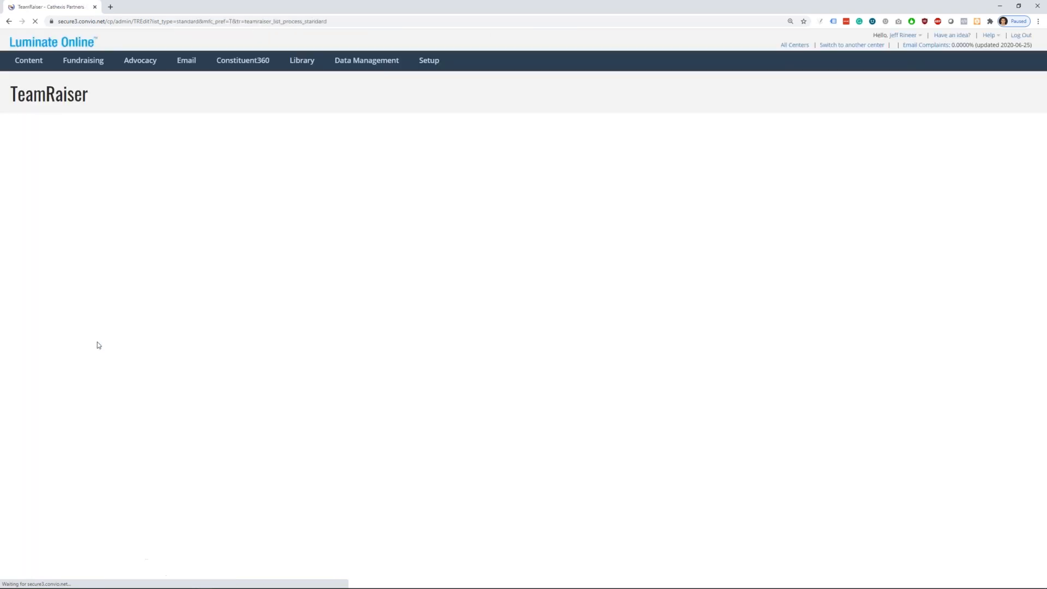
Step: Search the TeamRaiser list for "2020 TR" and open 2020 TR Event for editing
{"action": "type", "text": "202 TR"}
{"action": "left_click", "coordinate": [33, 289]}
{"action": "type", "text": "0"}
{"action": "key", "text": "Return"}
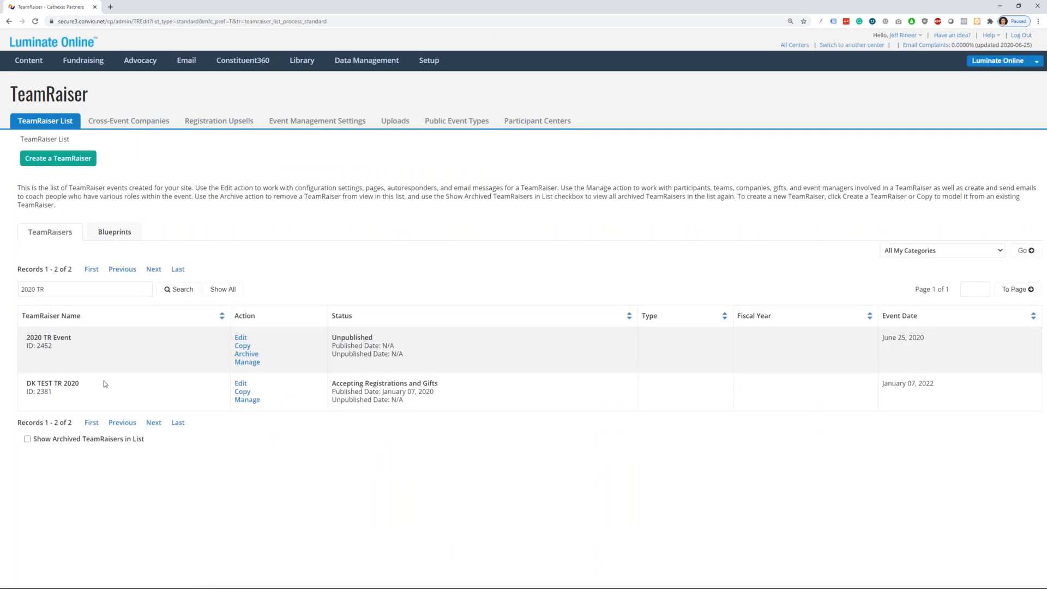
{"action": "left_click_drag", "start_coordinate": [240, 337], "coordinate": [225, 335]}
{"action": "left_click_drag", "start_coordinate": [72, 339], "coordinate": [26, 338]}
{"action": "left_click", "coordinate": [245, 339]}
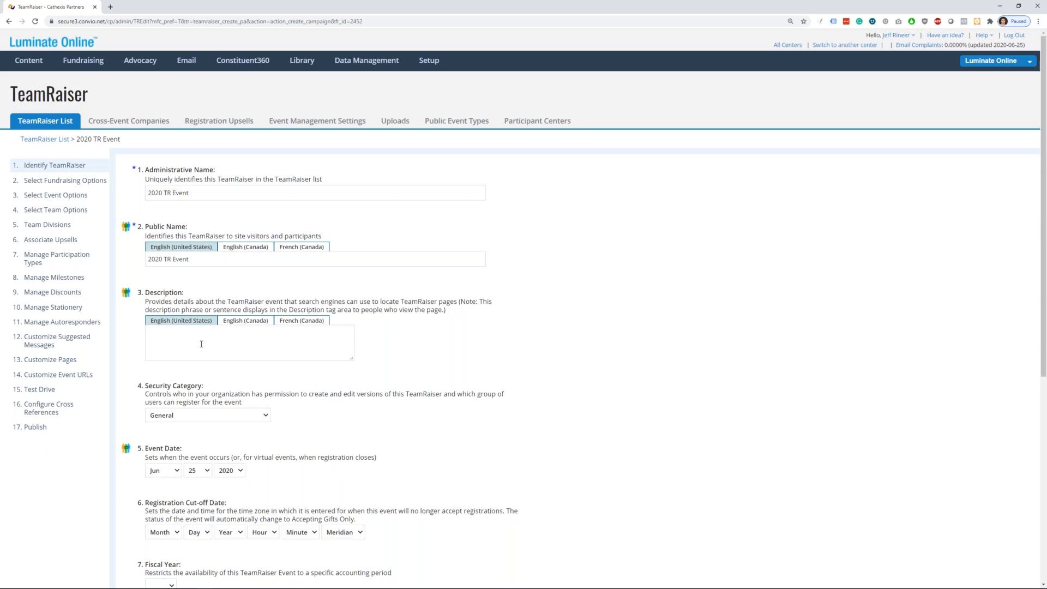
Step: Examine the event's identification settings from the names and dates down to the Previous Event Association choices
{"action": "scroll", "coordinate": [201, 344], "scroll_direction": "down", "scroll_amount": 1}
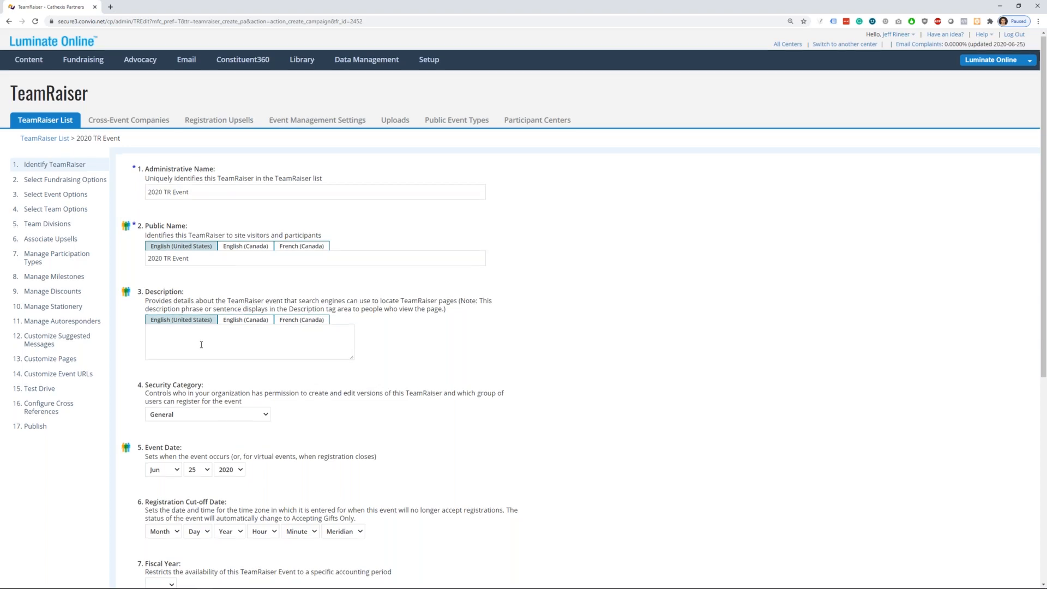
{"action": "scroll", "coordinate": [196, 349], "scroll_direction": "down", "scroll_amount": 1}
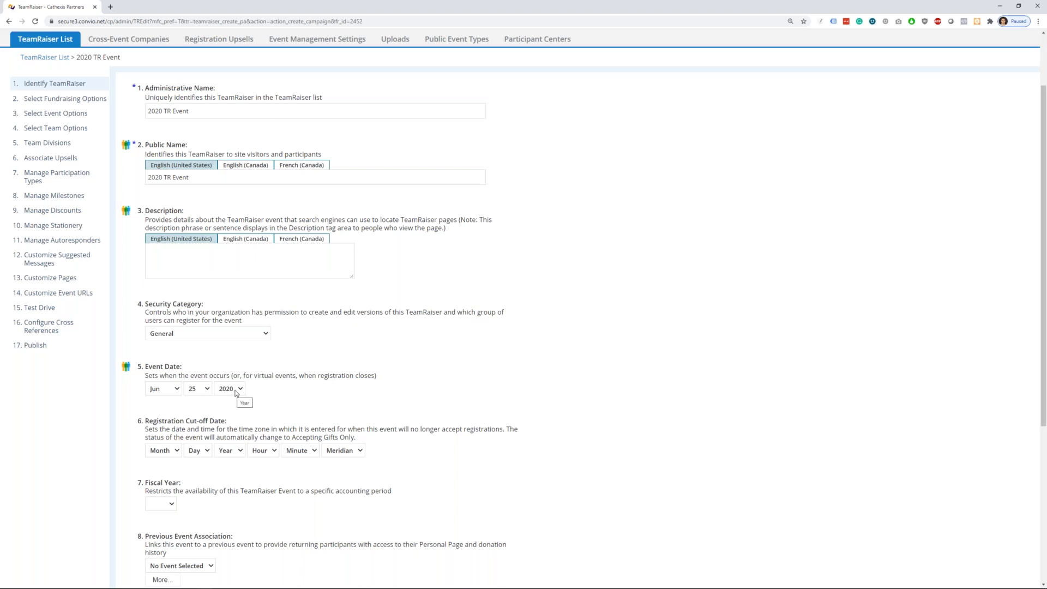
{"action": "scroll", "coordinate": [235, 393], "scroll_direction": "down", "scroll_amount": 1}
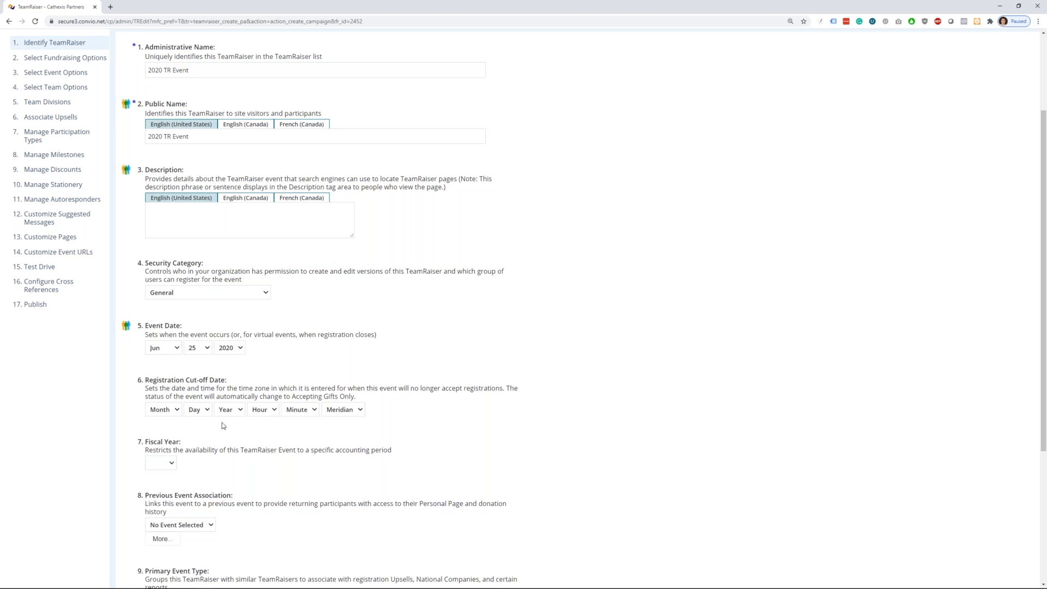
{"action": "scroll", "coordinate": [191, 472], "scroll_direction": "down", "scroll_amount": 1}
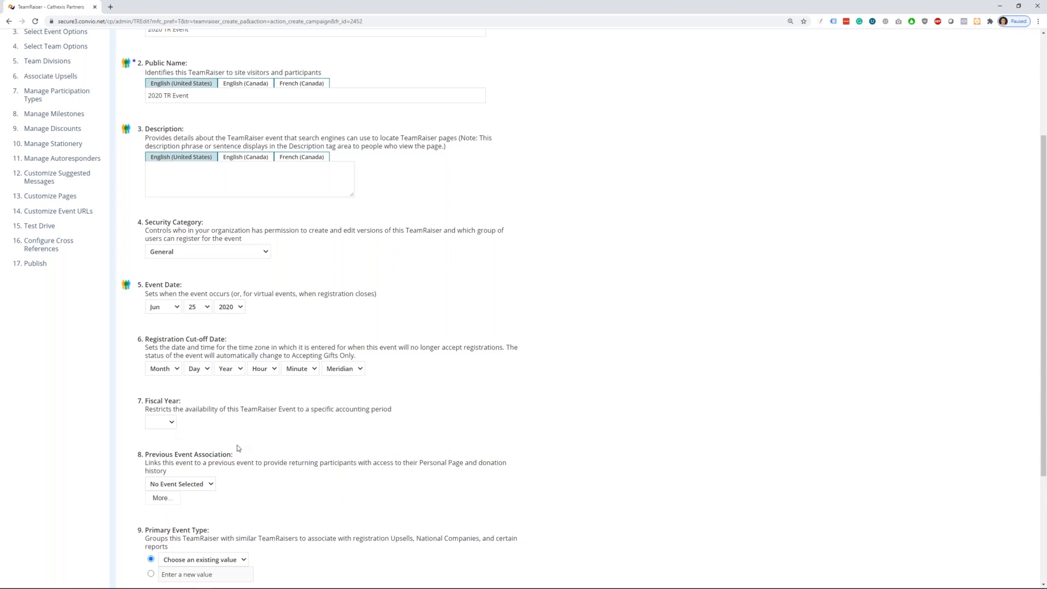
{"action": "left_click", "coordinate": [212, 485]}
{"action": "left_click", "coordinate": [234, 483]}
{"action": "left_click", "coordinate": [185, 486]}
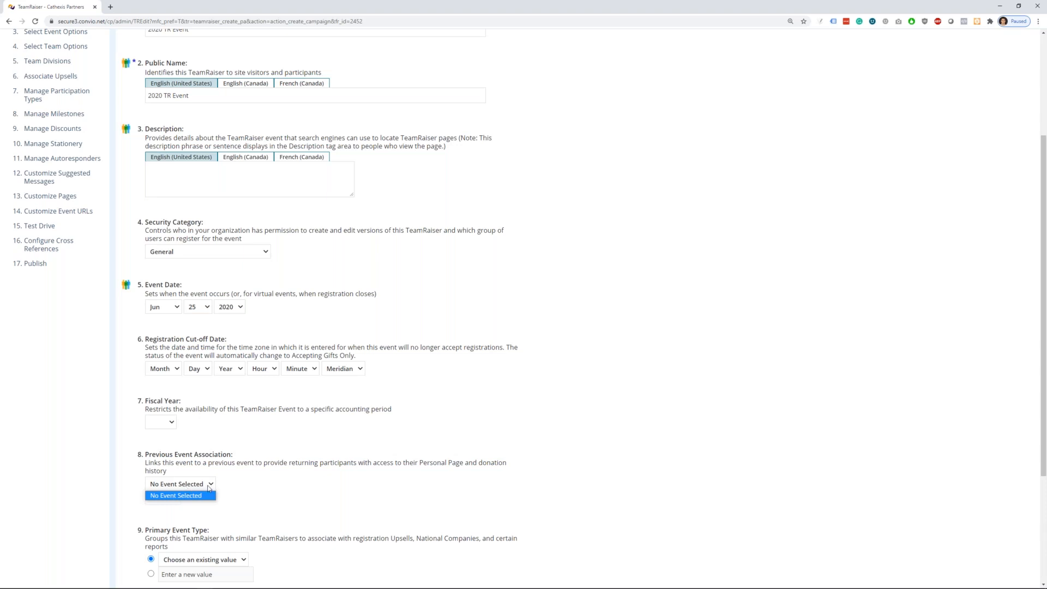
{"action": "left_click", "coordinate": [233, 489]}
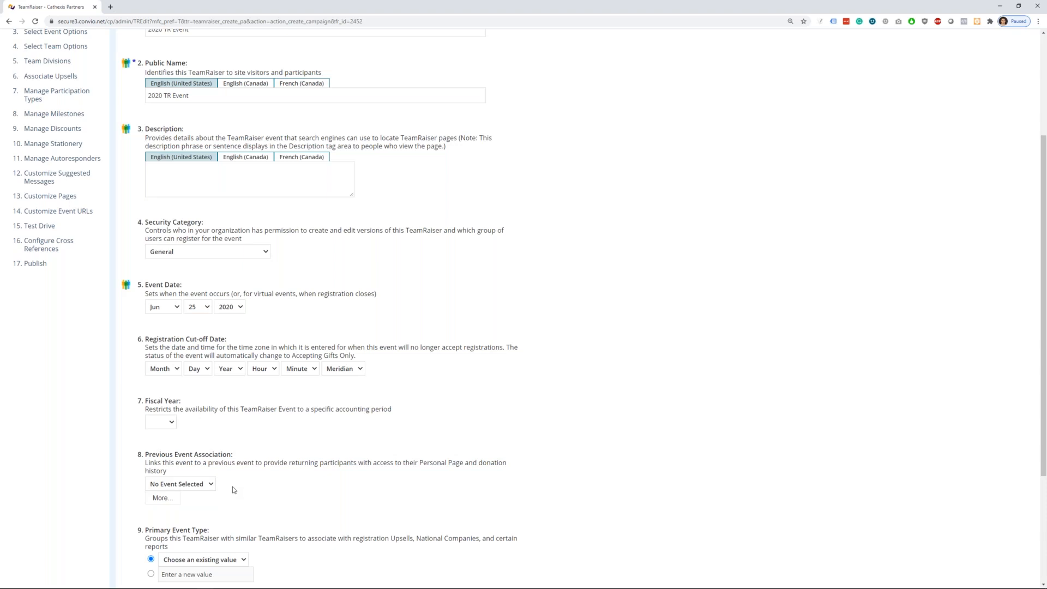
Step: Associate the first event in the lookup list as the previous event and reset the association to No Event Selected
{"action": "left_click", "coordinate": [161, 498]}
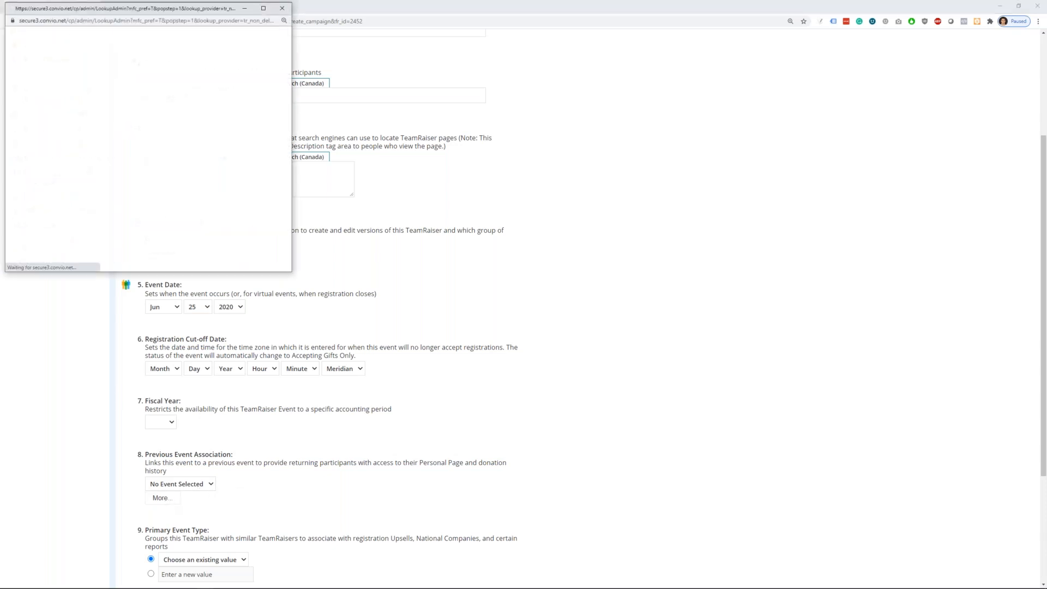
{"action": "scroll", "coordinate": [88, 219], "scroll_direction": "down", "scroll_amount": 1}
{"action": "scroll", "coordinate": [71, 235], "scroll_direction": "down", "scroll_amount": 10}
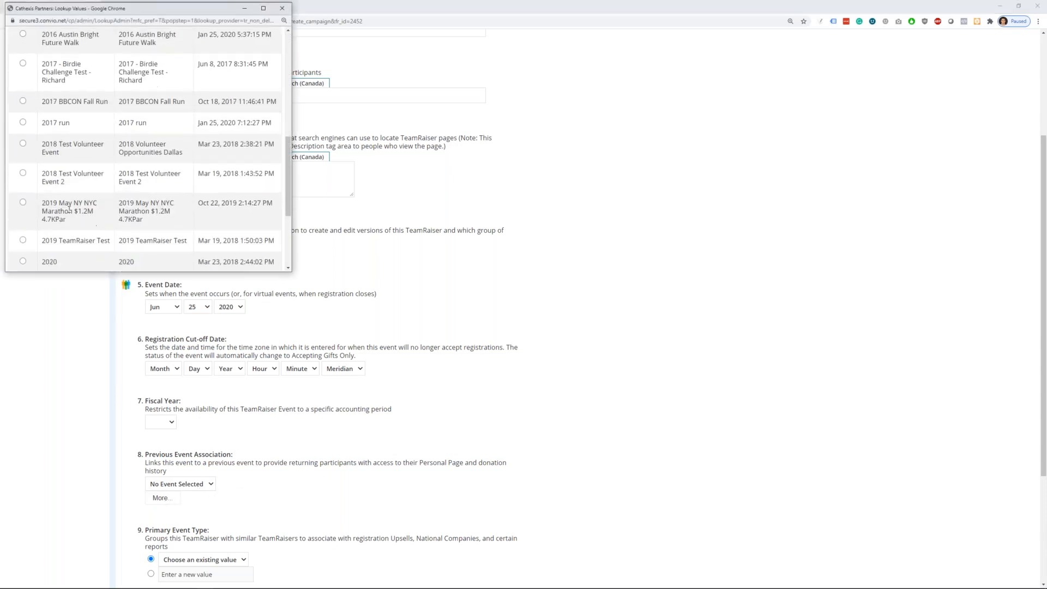
{"action": "scroll", "coordinate": [65, 242], "scroll_direction": "up", "scroll_amount": 6}
{"action": "scroll", "coordinate": [64, 242], "scroll_direction": "up", "scroll_amount": 4}
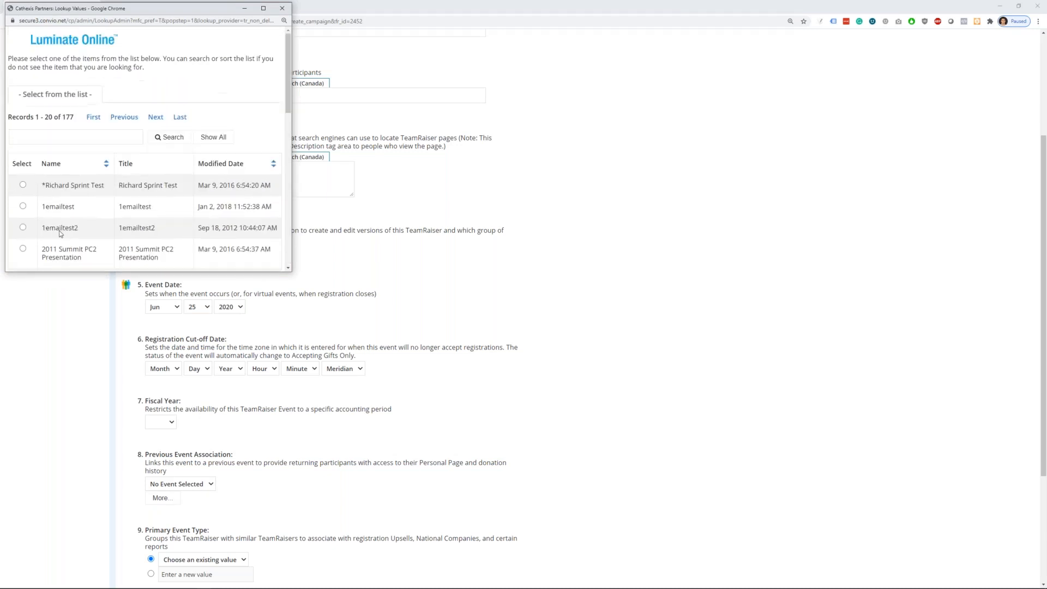
{"action": "left_click", "coordinate": [22, 186]}
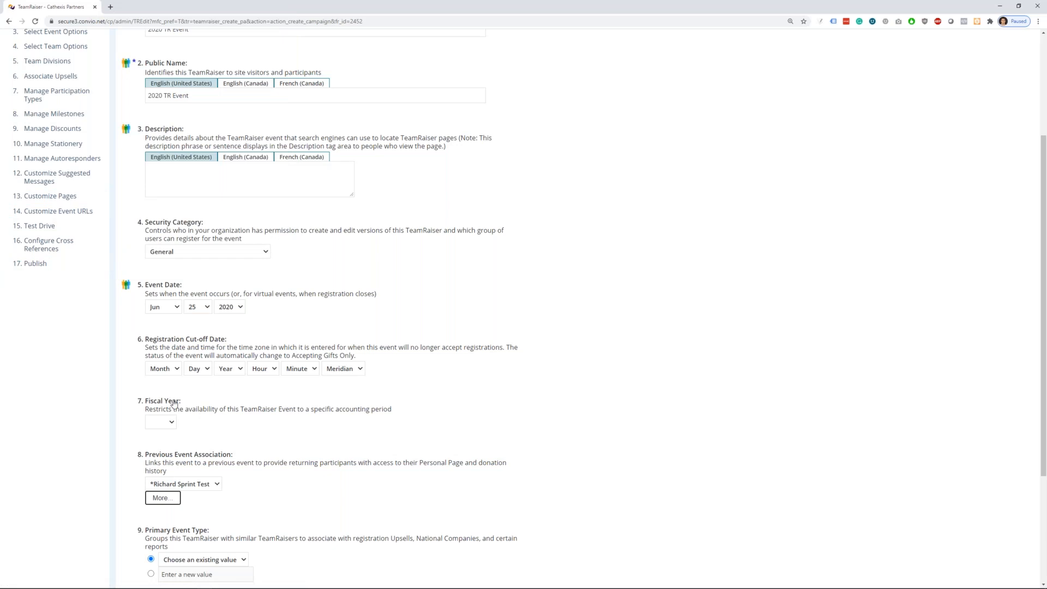
{"action": "left_click", "coordinate": [200, 487]}
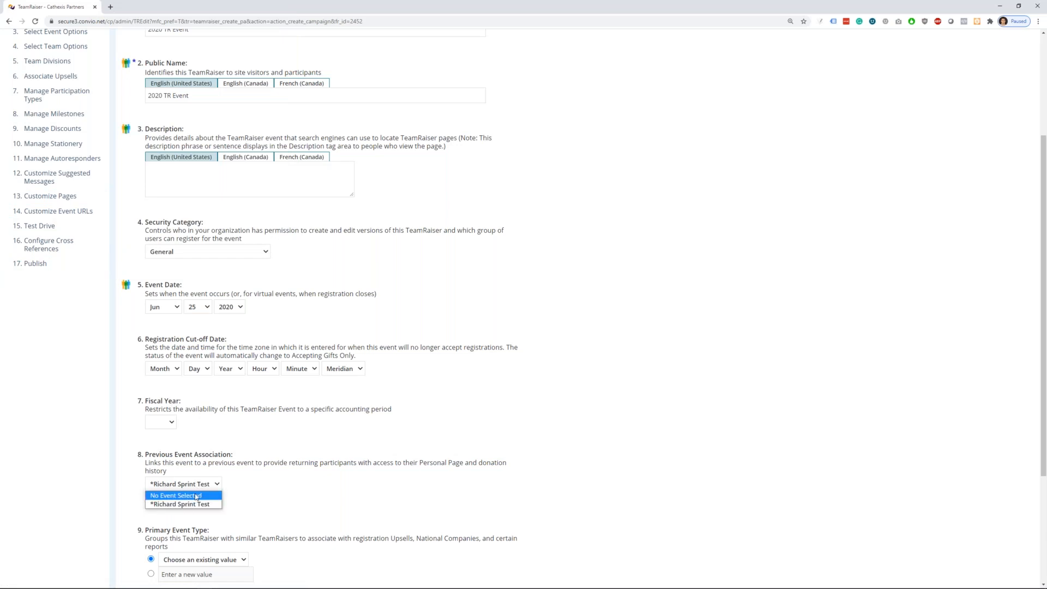
{"action": "left_click", "coordinate": [196, 496]}
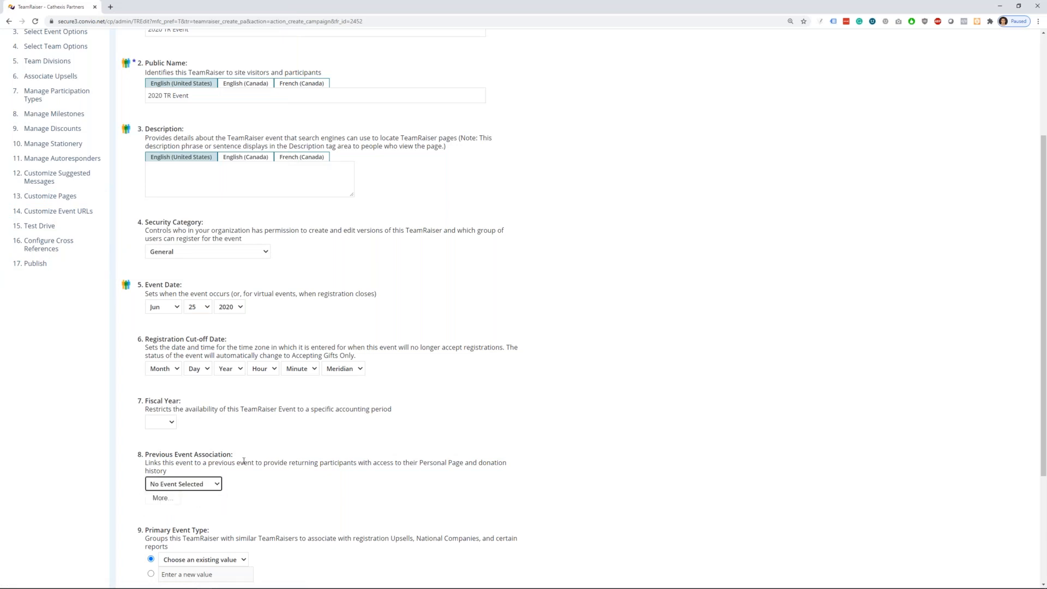
Step: Review the event types and the rest of the identification settings, and continue to the fundraising options
{"action": "scroll", "coordinate": [242, 464], "scroll_direction": "down", "scroll_amount": 3}
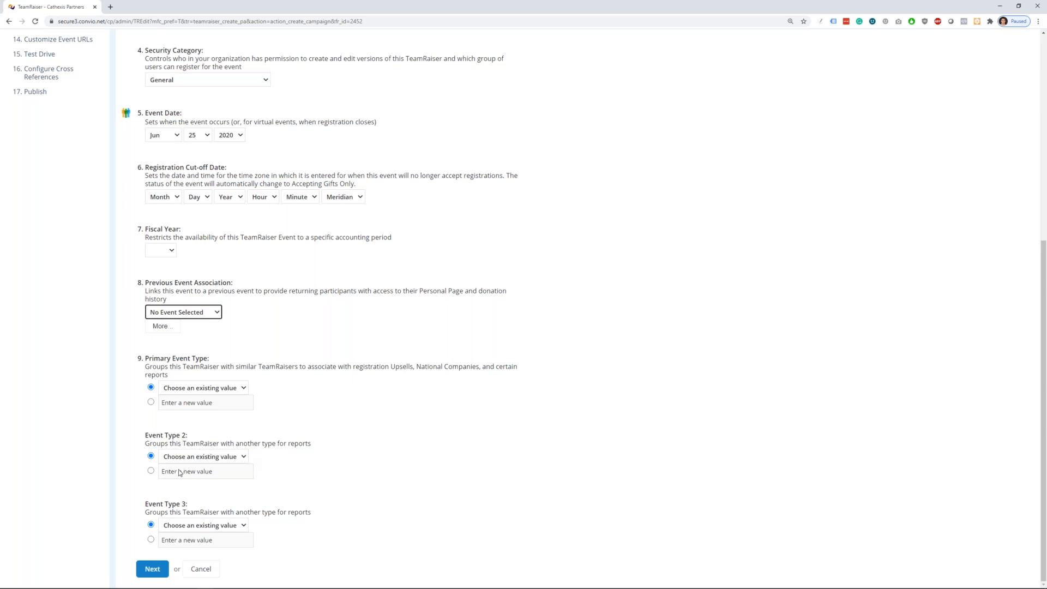
{"action": "left_click", "coordinate": [114, 478]}
{"action": "scroll", "coordinate": [133, 559], "scroll_direction": "up", "scroll_amount": 6}
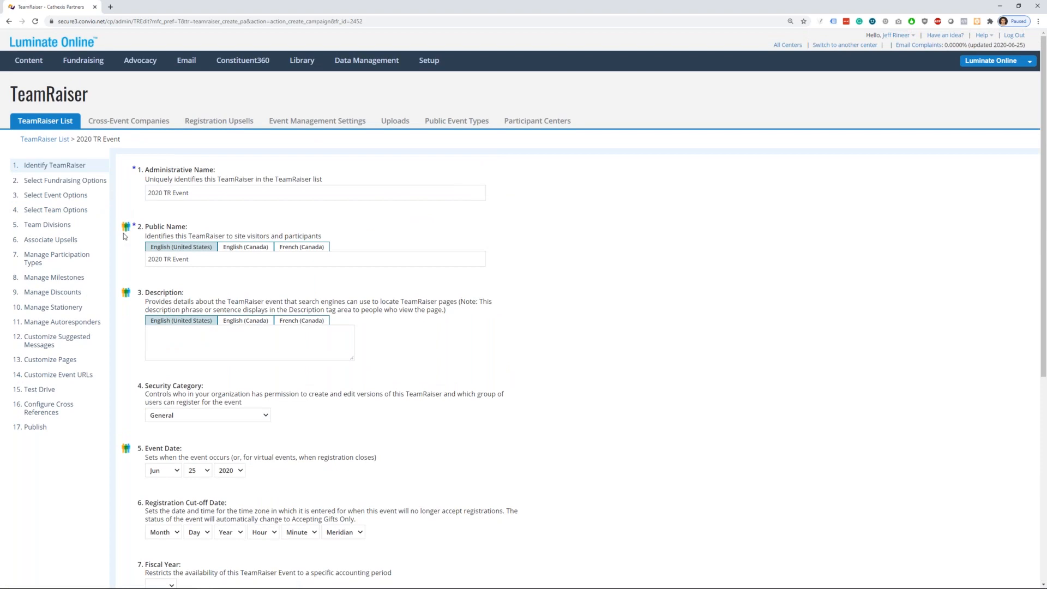
{"action": "scroll", "coordinate": [114, 286], "scroll_direction": "down", "scroll_amount": 5}
{"action": "scroll", "coordinate": [114, 382], "scroll_direction": "down", "scroll_amount": 1}
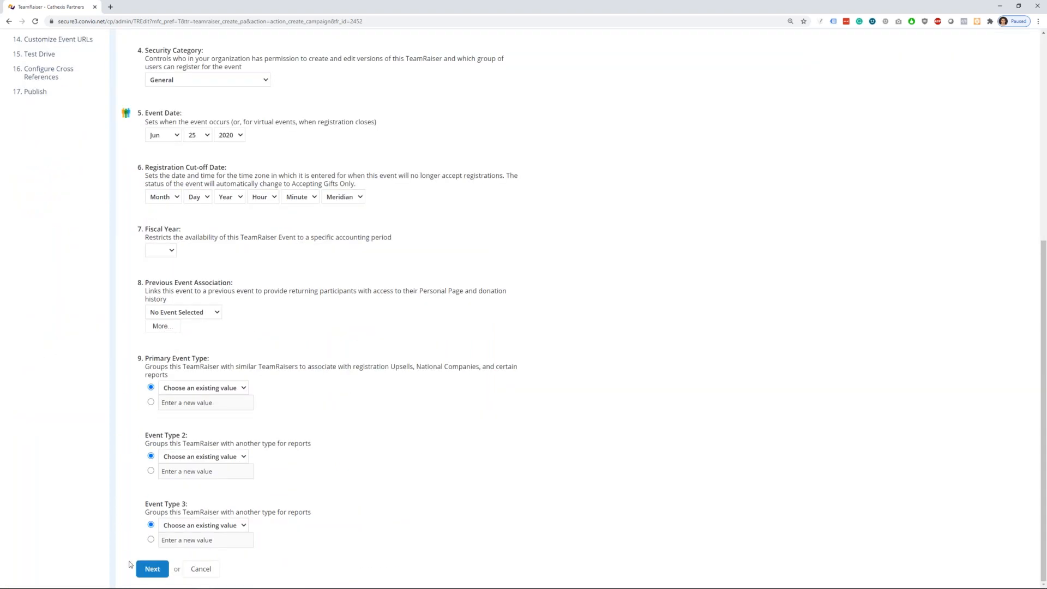
{"action": "left_click", "coordinate": [149, 571]}
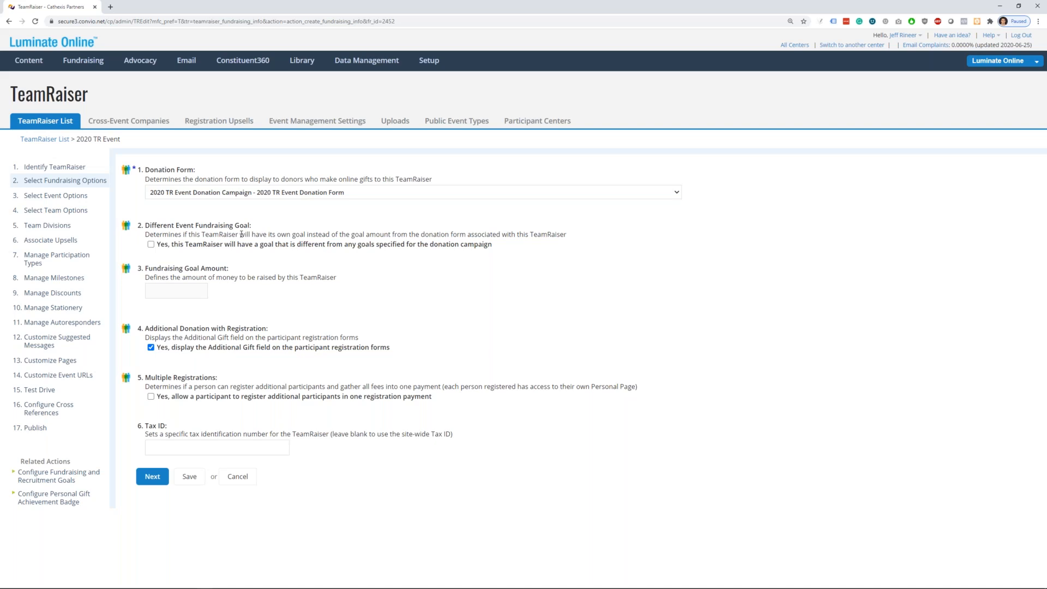
Step: Enable a fundraising goal different from the donation campaign's goals and set the goal amount to 30000
{"action": "left_click", "coordinate": [293, 194]}
{"action": "left_click", "coordinate": [309, 171]}
{"action": "left_click", "coordinate": [171, 249]}
{"action": "left_click", "coordinate": [157, 293]}
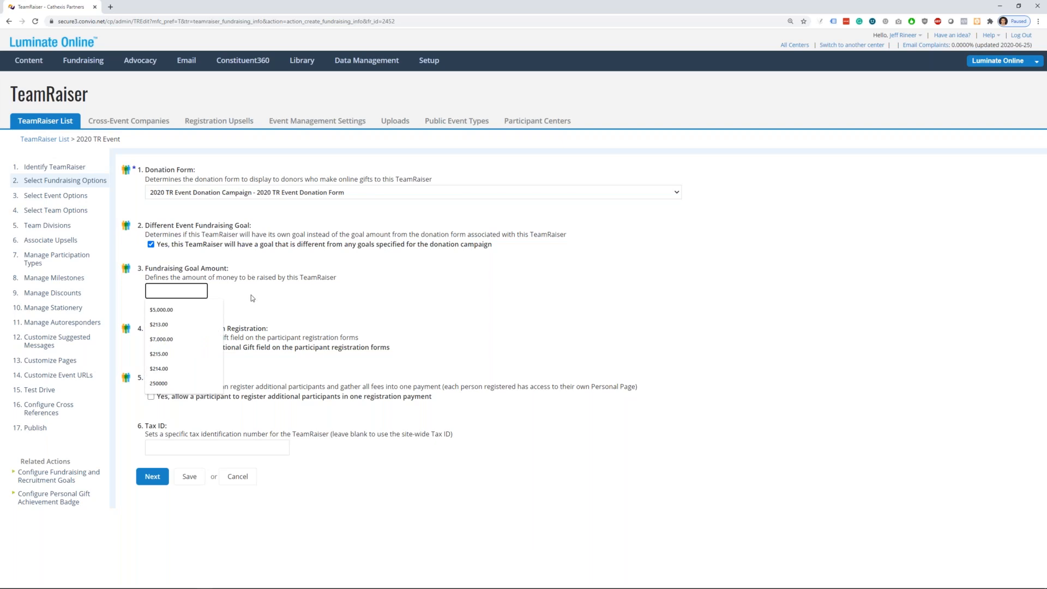
{"action": "left_click", "coordinate": [251, 295]}
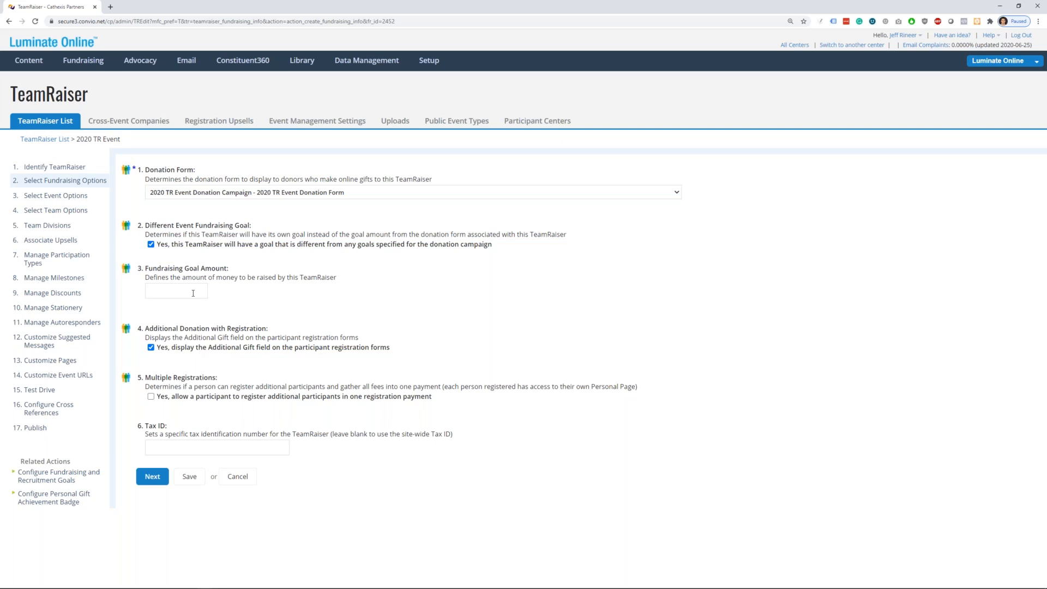
{"action": "left_click", "coordinate": [192, 294]}
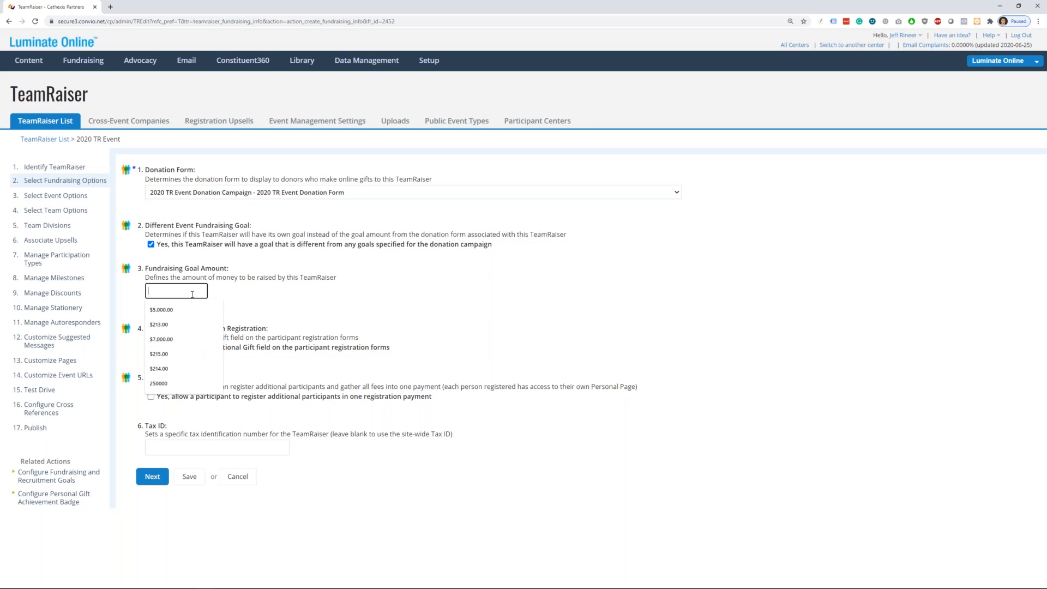
{"action": "type", "text": "30000"}
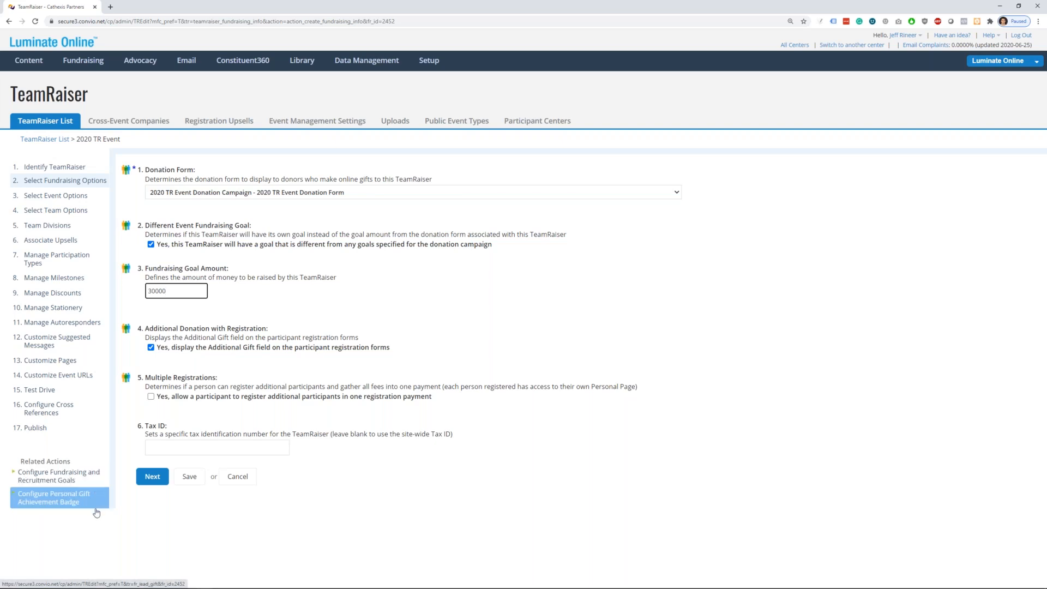
Step: Enable the Personal Gift achievement badge for the event and browse the image library and local files for its icon
{"action": "left_click", "coordinate": [50, 507]}
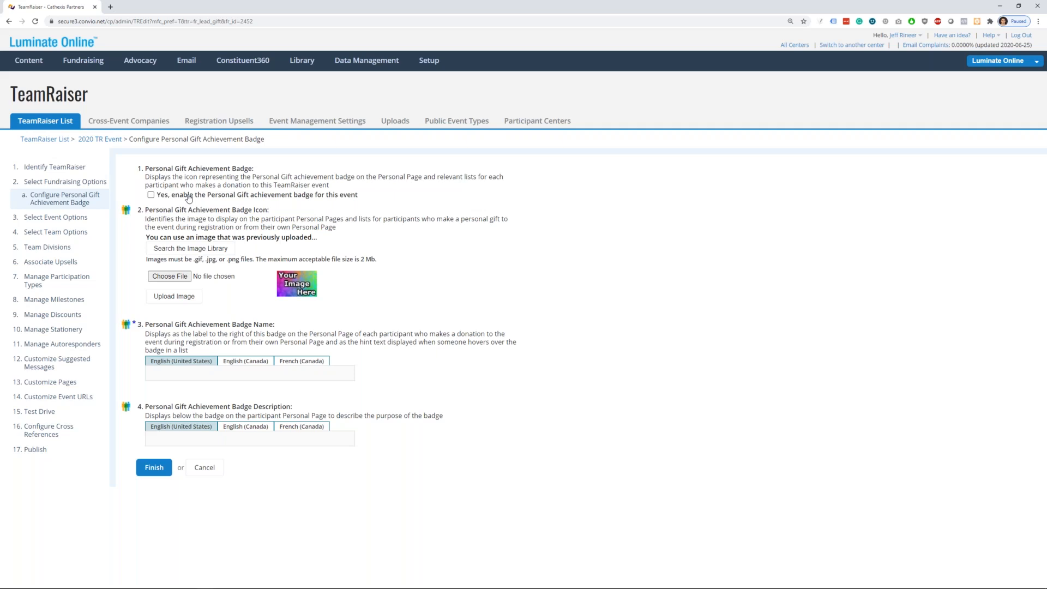
{"action": "left_click", "coordinate": [166, 197]}
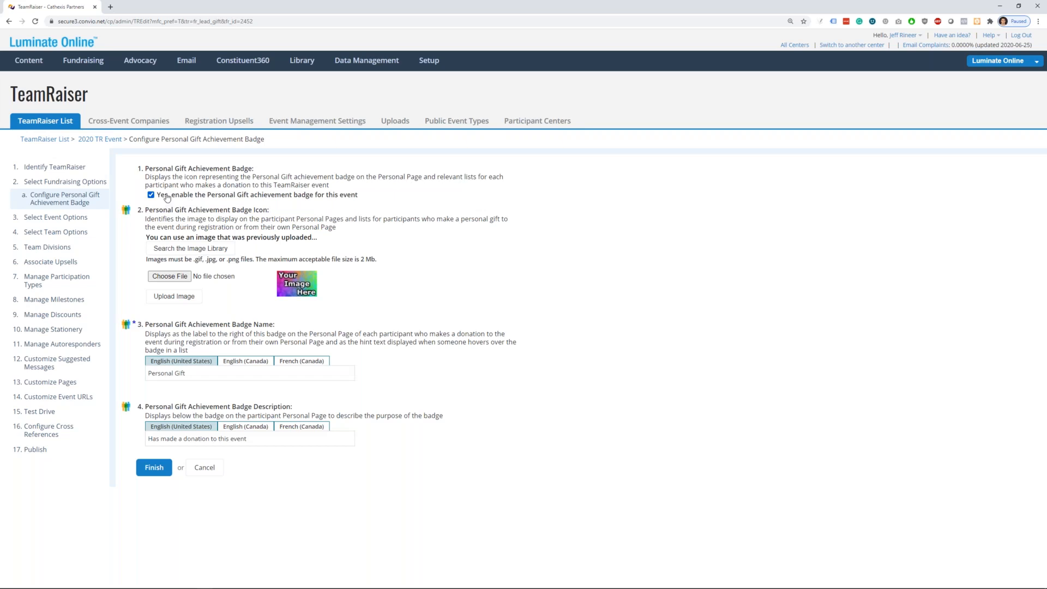
{"action": "left_click", "coordinate": [188, 250]}
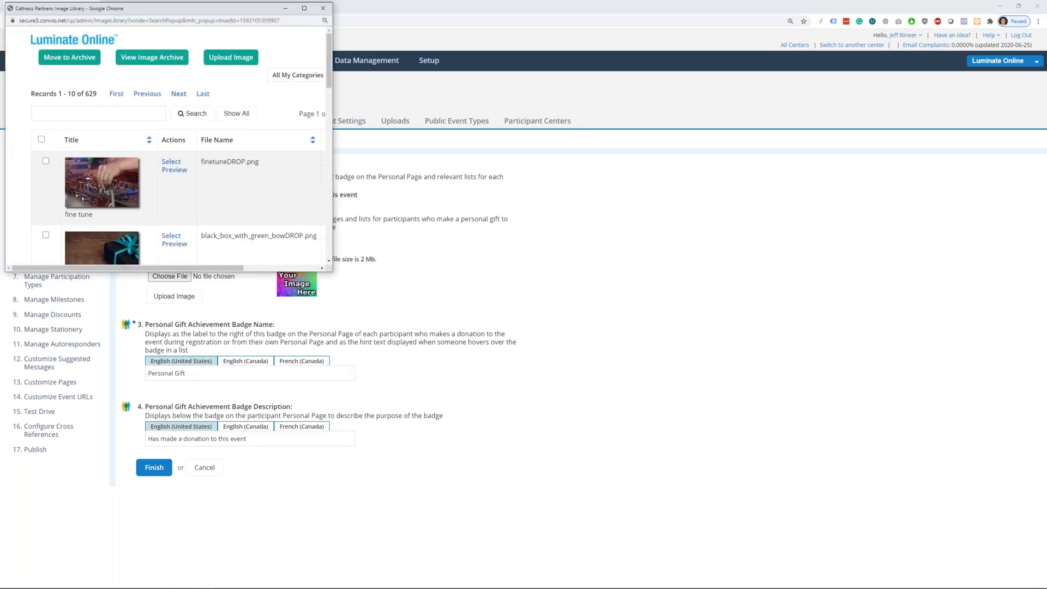
{"action": "scroll", "coordinate": [164, 191], "scroll_direction": "down", "scroll_amount": 5}
{"action": "scroll", "coordinate": [164, 191], "scroll_direction": "up", "scroll_amount": 5}
{"action": "left_click", "coordinate": [323, 8]}
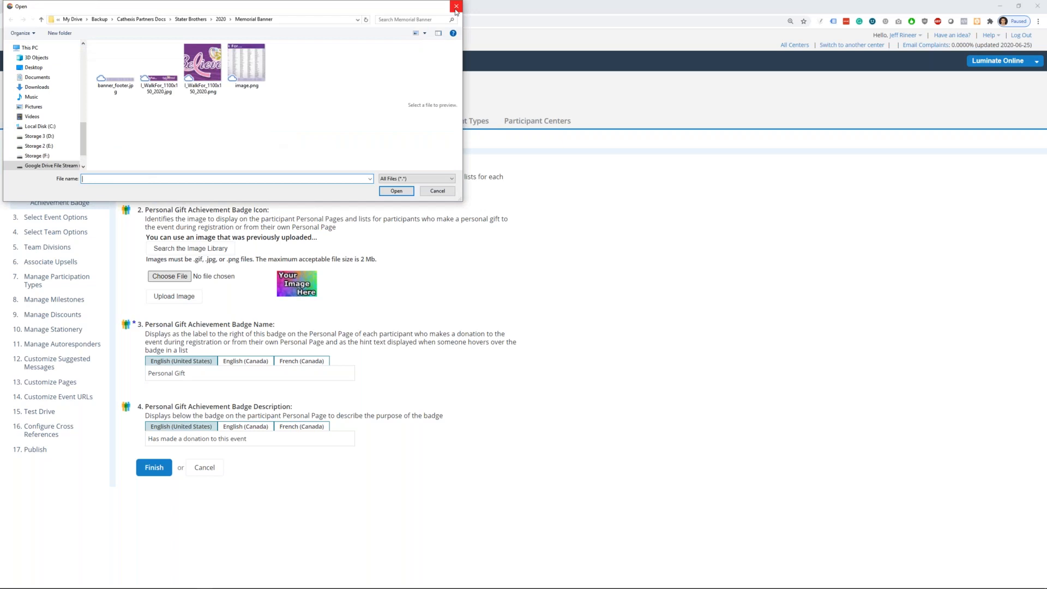
{"action": "left_click", "coordinate": [456, 9]}
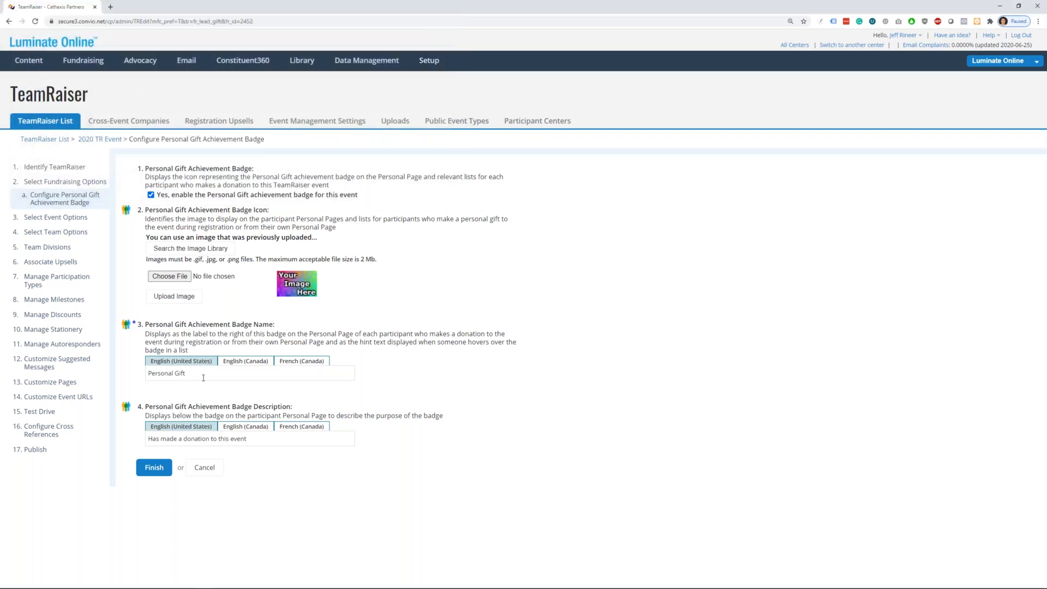
Step: Replace the badge's English (United States) description with "I jump started my fundraising!" and finish the badge configuration
{"action": "left_click_drag", "start_coordinate": [190, 374], "coordinate": [164, 370]}
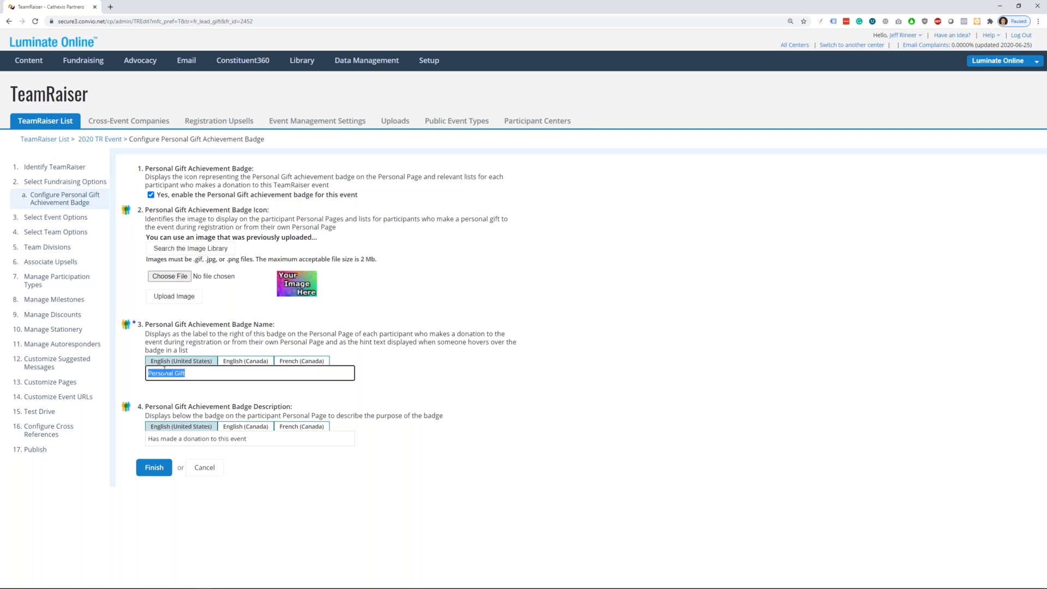
{"action": "left_click", "coordinate": [226, 437]}
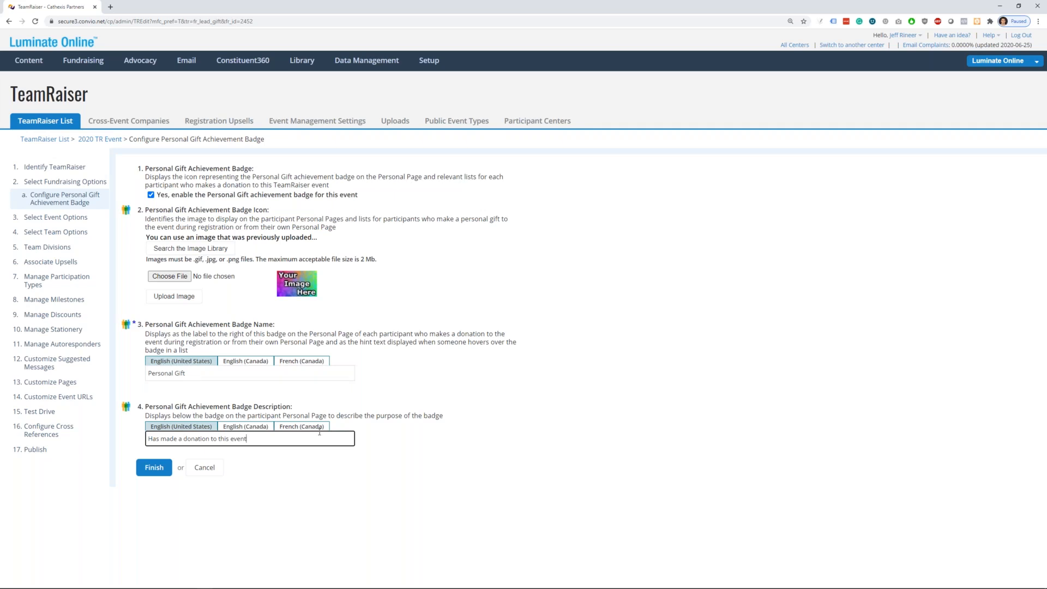
{"action": "key", "text": "ctrl+a"}
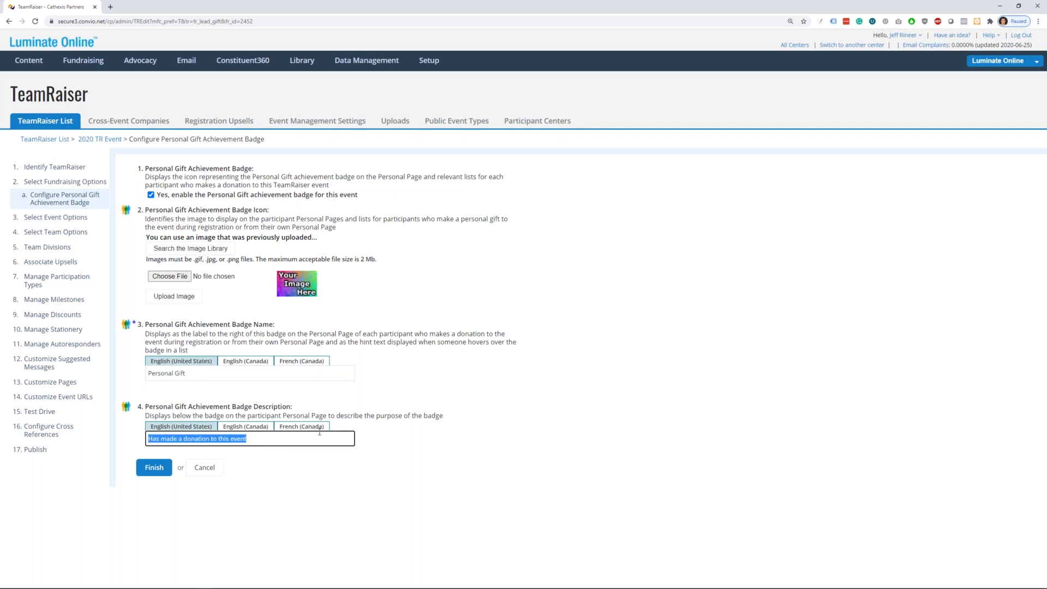
{"action": "key", "text": "BackSpace"}
{"action": "type", "text": "I jump"}
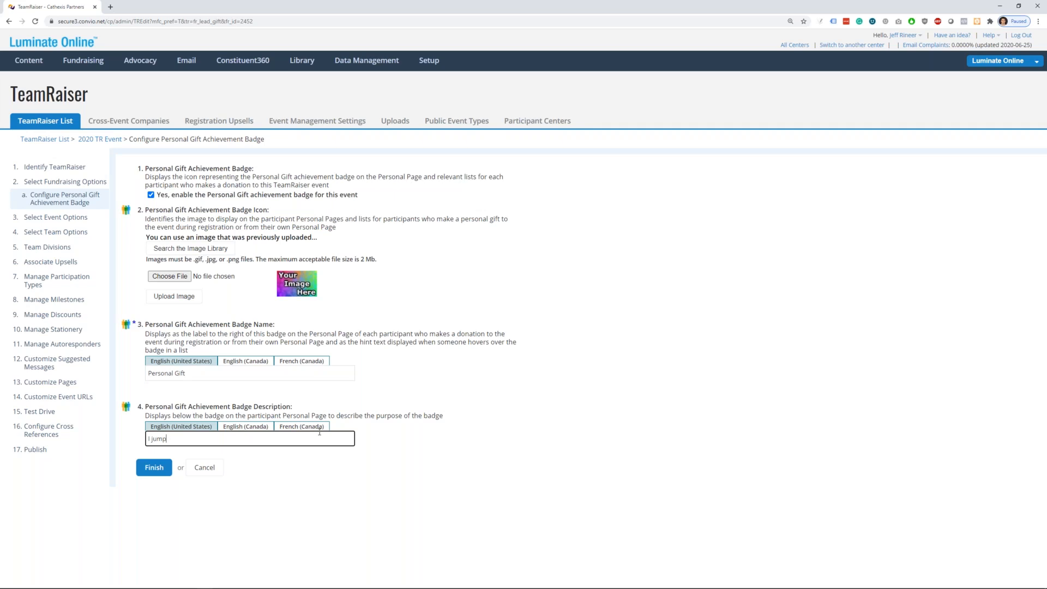
{"action": "type", "text": " started my fundrasing"}
{"action": "type", "text": "i"}
{"action": "left_click", "coordinate": [345, 472]}
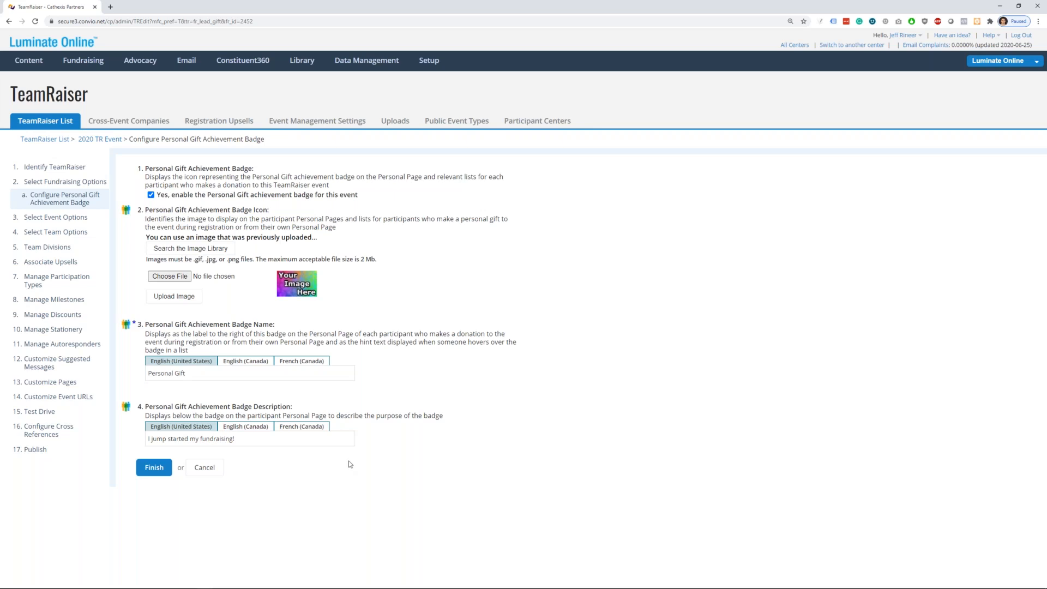
{"action": "left_click", "coordinate": [154, 467]}
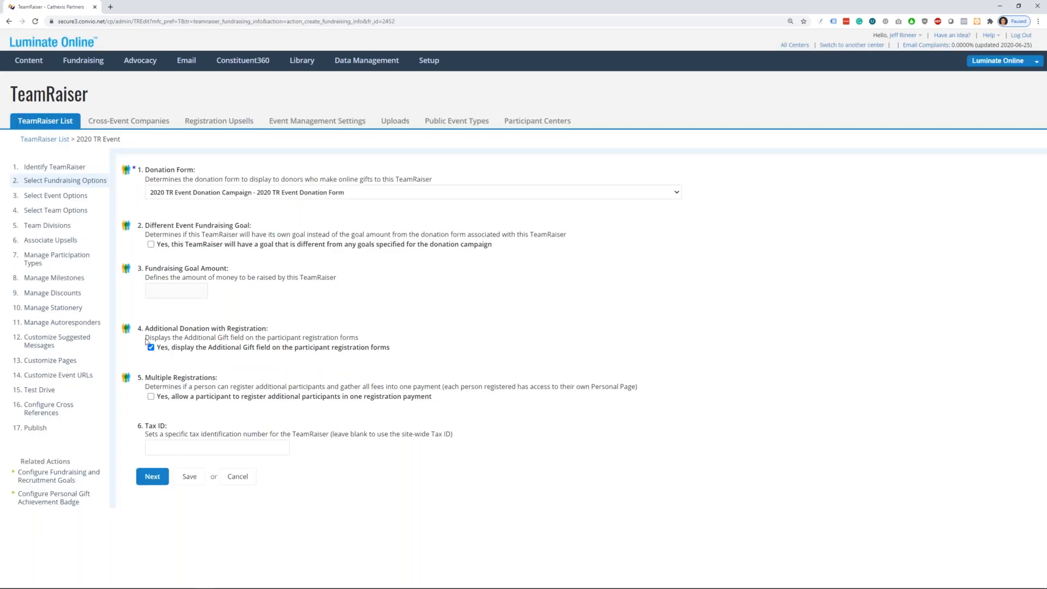
Step: Give the TeamRaiser its own fundraising goal of 30000, save the fundraising options and continue to the event options
{"action": "left_click", "coordinate": [198, 249]}
{"action": "left_click", "coordinate": [180, 291]}
{"action": "type", "text": "300"}
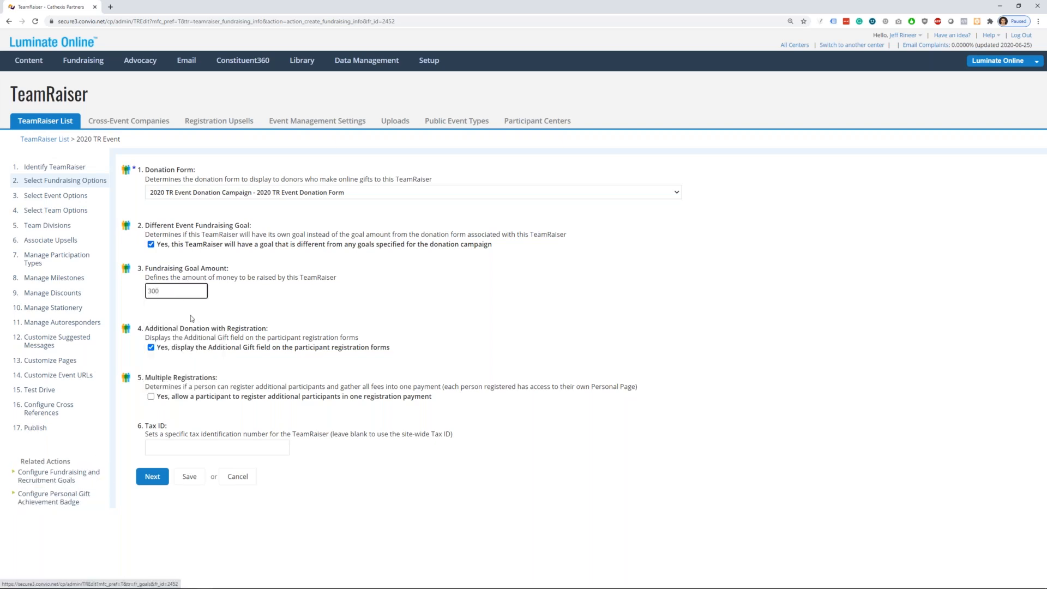
{"action": "type", "text": "00"}
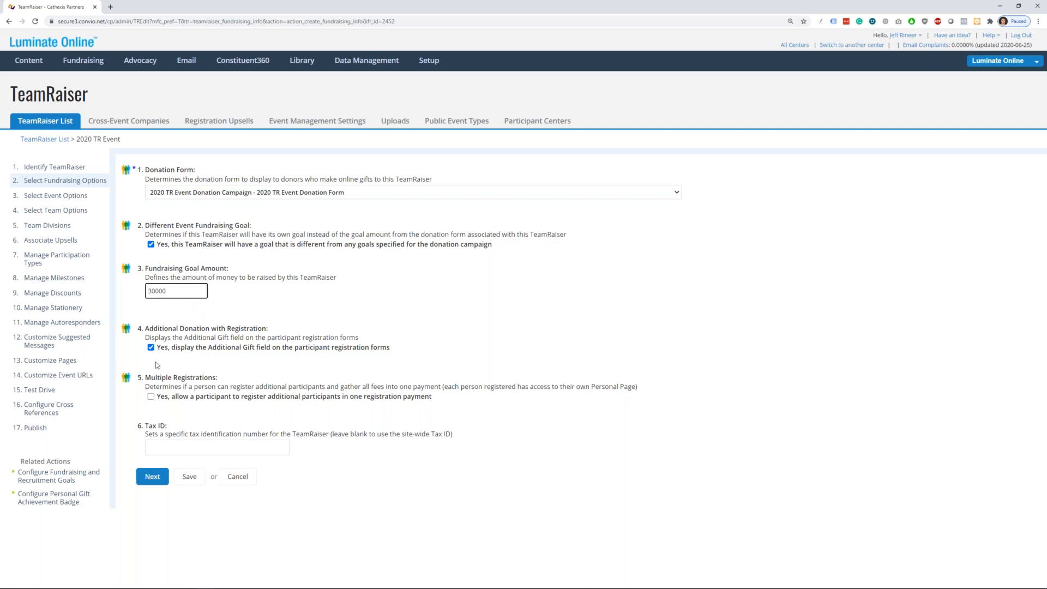
{"action": "left_click", "coordinate": [186, 476]}
{"action": "left_click", "coordinate": [156, 482]}
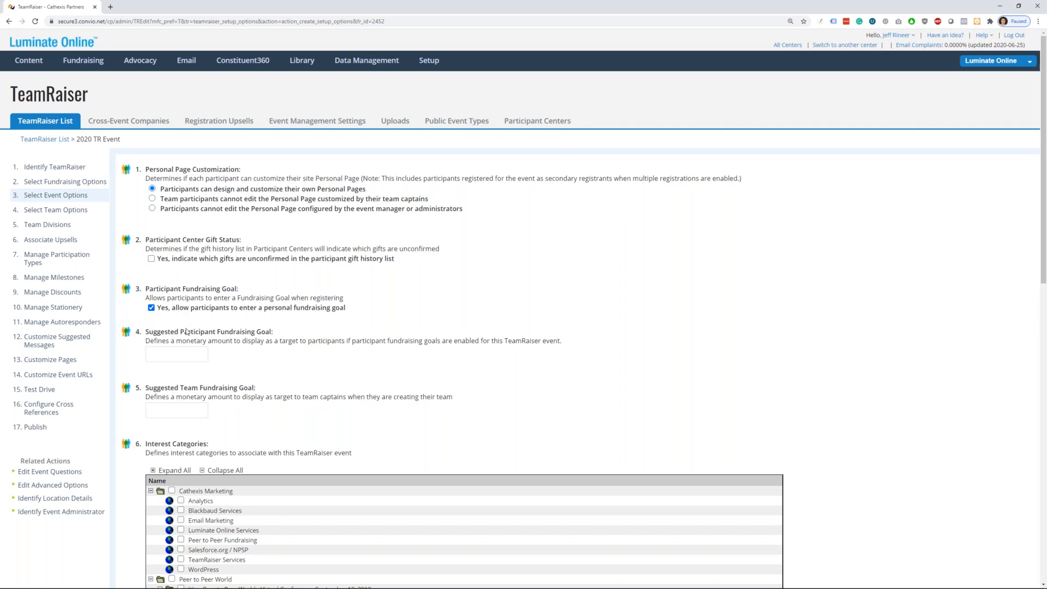
Step: Set the suggested participant fundraising goal to 200 and the suggested team fundraising goal to 500
{"action": "left_click", "coordinate": [190, 350]}
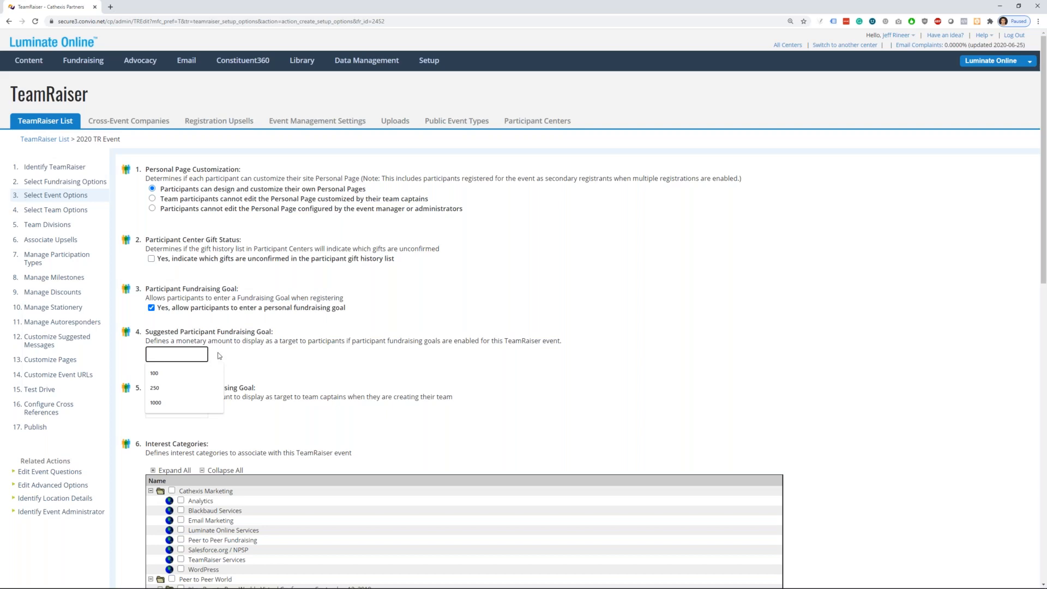
{"action": "type", "text": "200"}
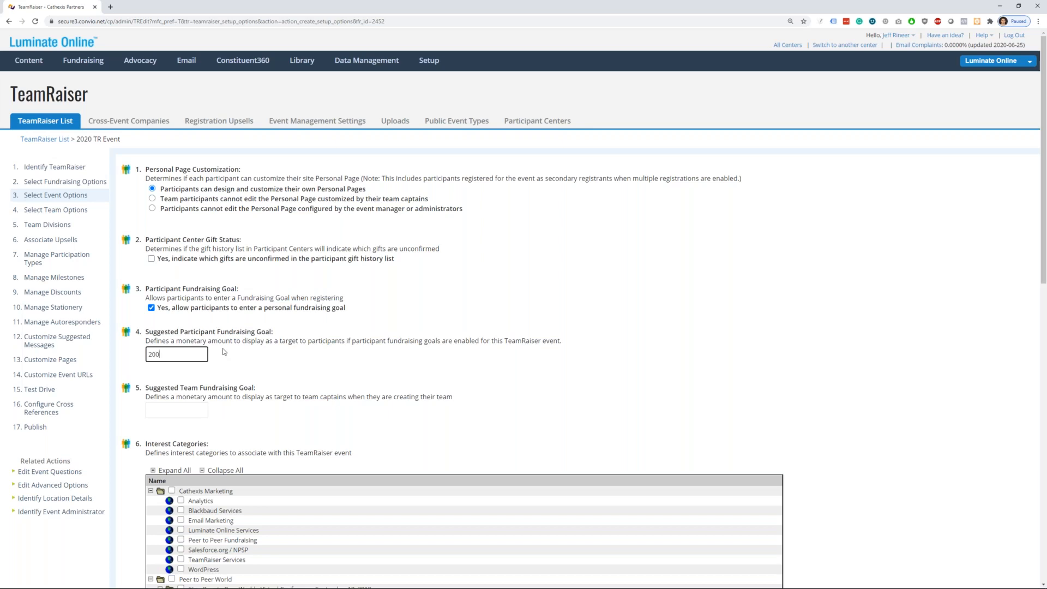
{"action": "left_click", "coordinate": [269, 368]}
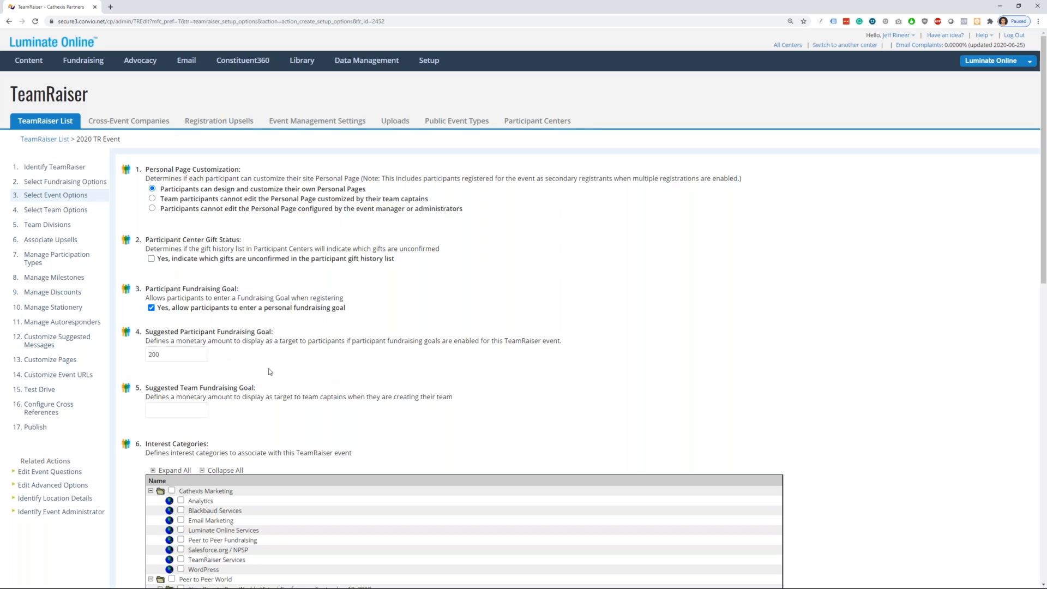
{"action": "left_click", "coordinate": [193, 413]}
{"action": "type", "text": "500"}
{"action": "left_click", "coordinate": [237, 416]}
Step: Review the interest categories and the Participant Center choices in the event options
{"action": "scroll", "coordinate": [249, 384], "scroll_direction": "down", "scroll_amount": 3}
{"action": "scroll", "coordinate": [279, 280], "scroll_direction": "down", "scroll_amount": 2}
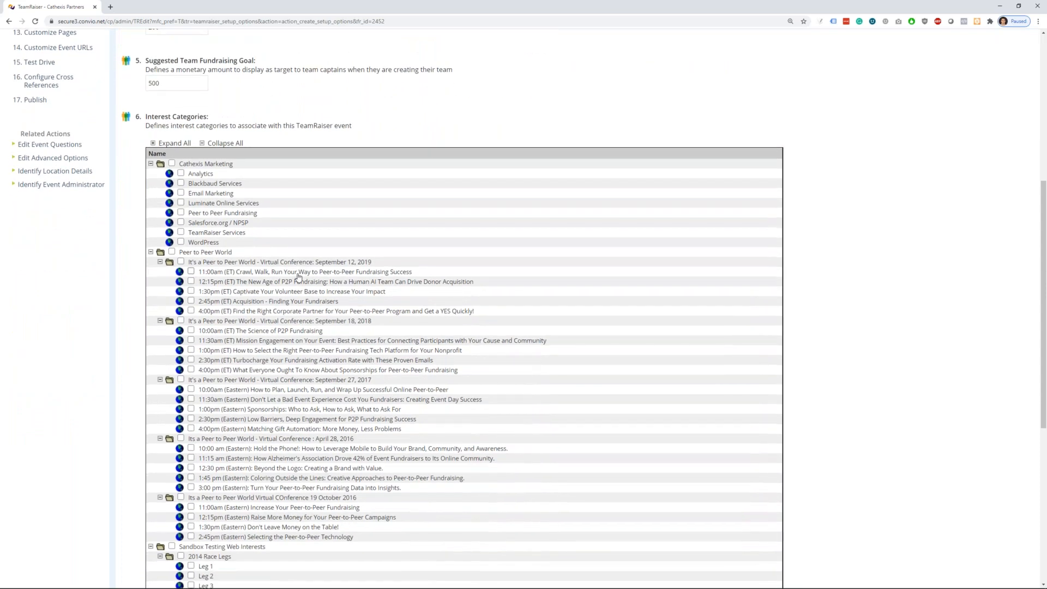
{"action": "scroll", "coordinate": [413, 238], "scroll_direction": "down", "scroll_amount": 2}
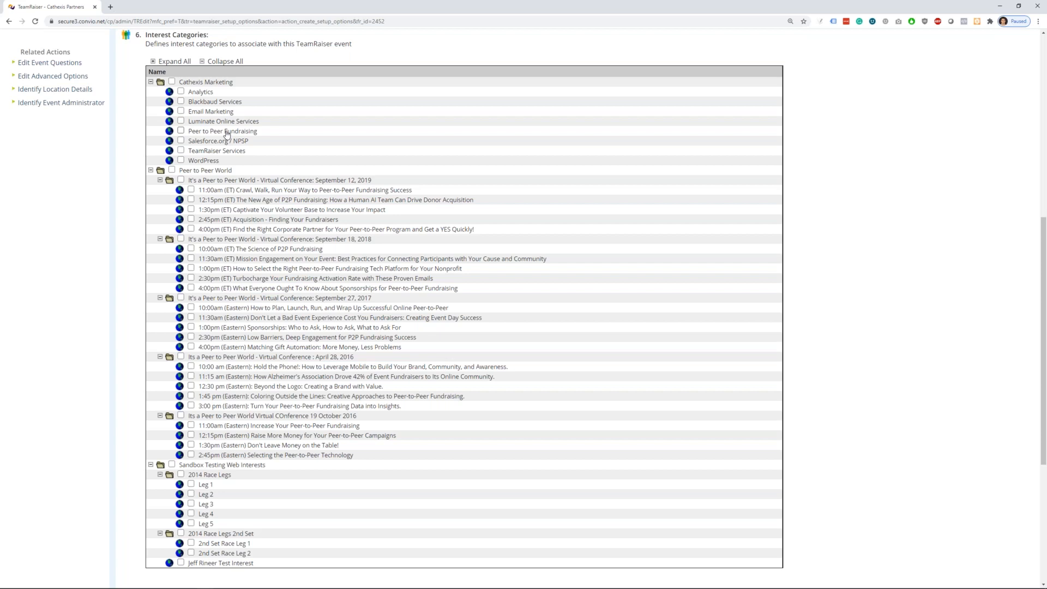
{"action": "scroll", "coordinate": [280, 124], "scroll_direction": "down", "scroll_amount": 3}
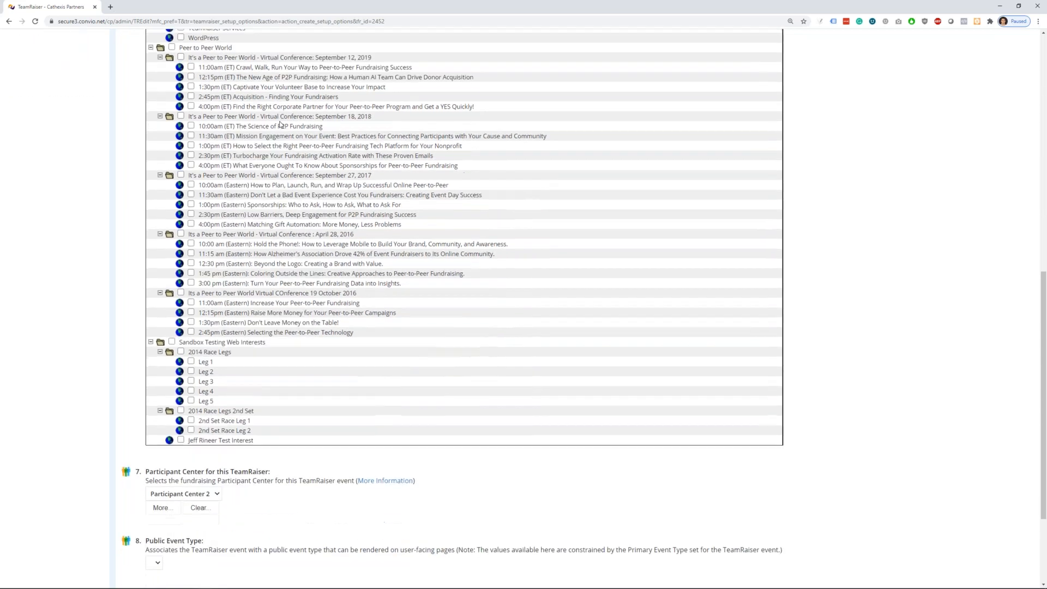
{"action": "scroll", "coordinate": [280, 125], "scroll_direction": "down", "scroll_amount": 3}
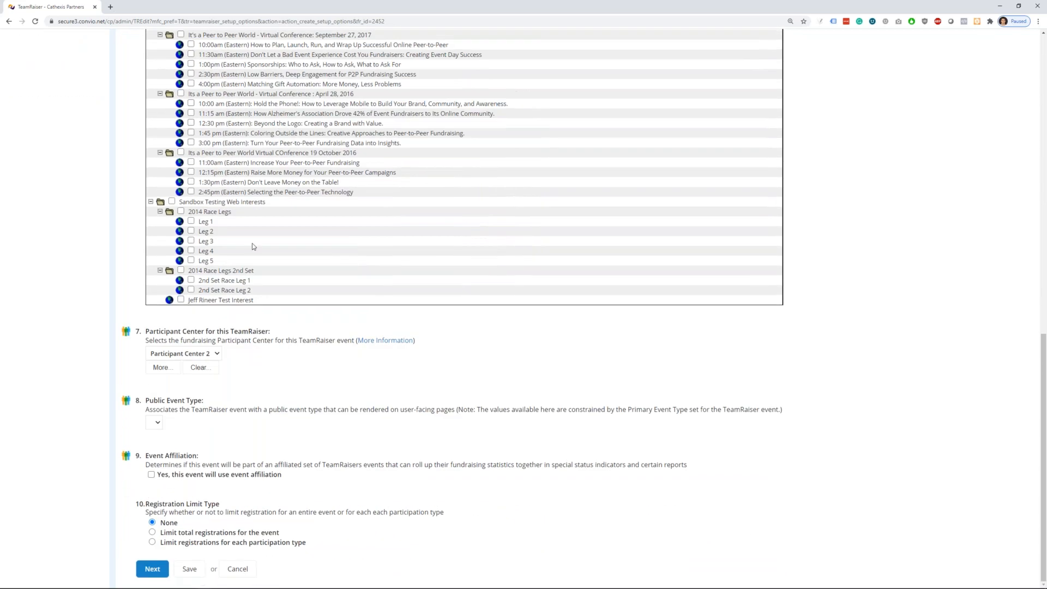
{"action": "left_click", "coordinate": [217, 355]}
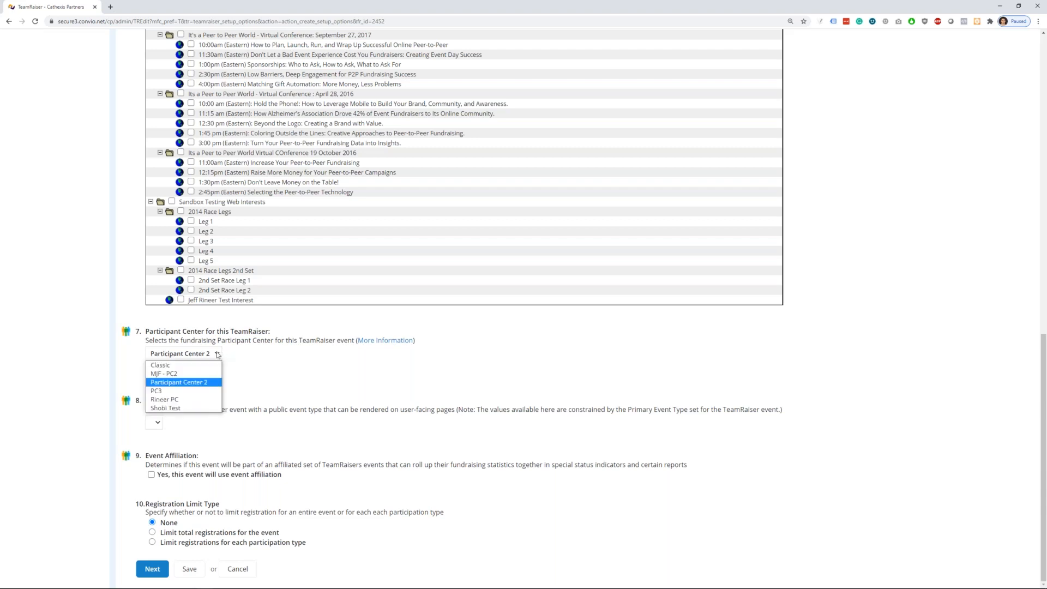
{"action": "left_click", "coordinate": [254, 370]}
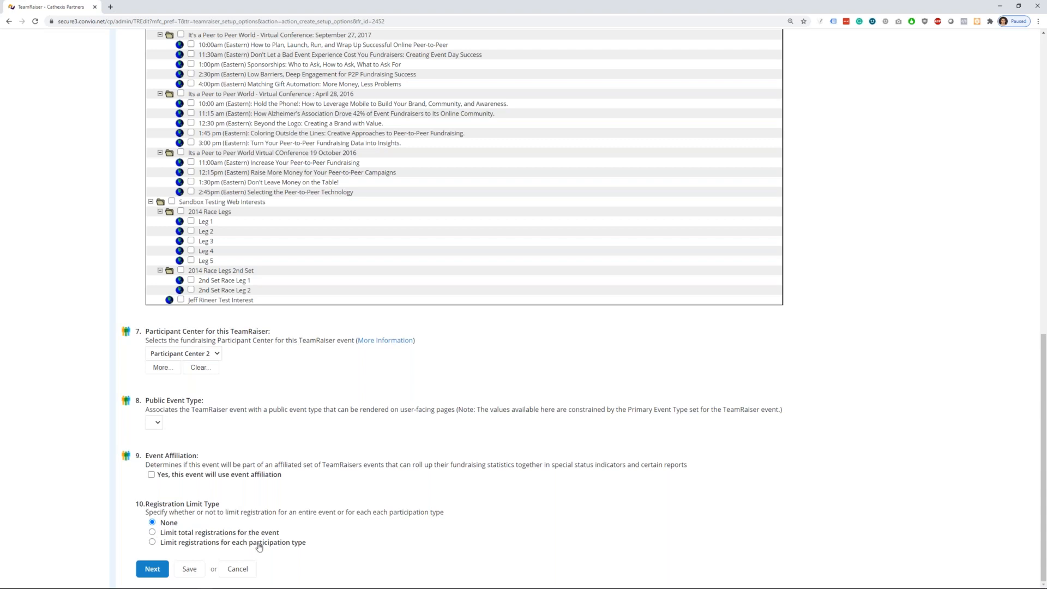
Step: Try limiting registrations for the whole event and for each participation type, and return the registration limit type to None
{"action": "left_click", "coordinate": [224, 535]}
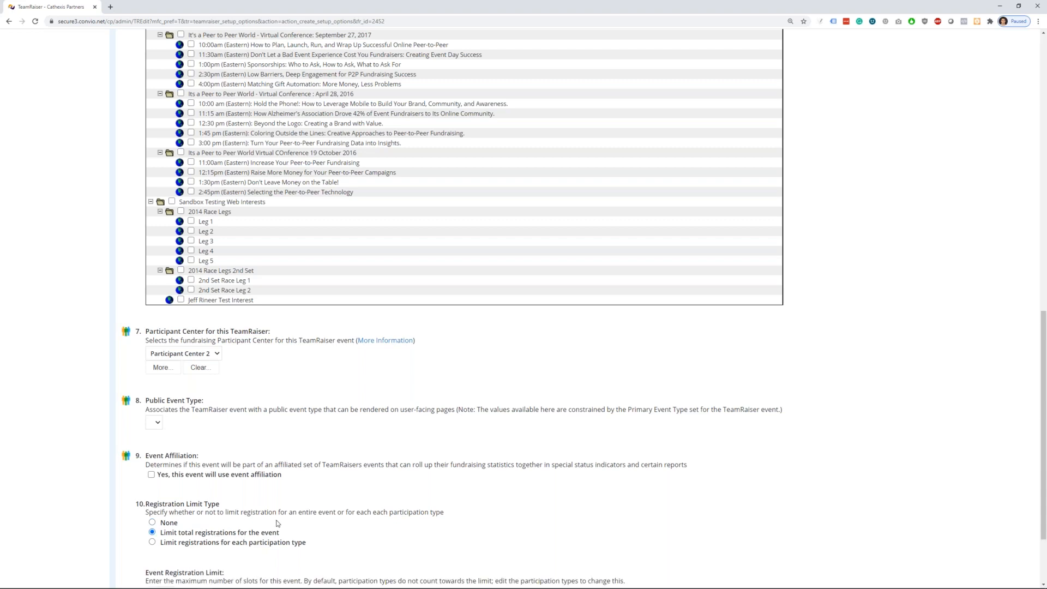
{"action": "scroll", "coordinate": [275, 526], "scroll_direction": "down", "scroll_amount": 2}
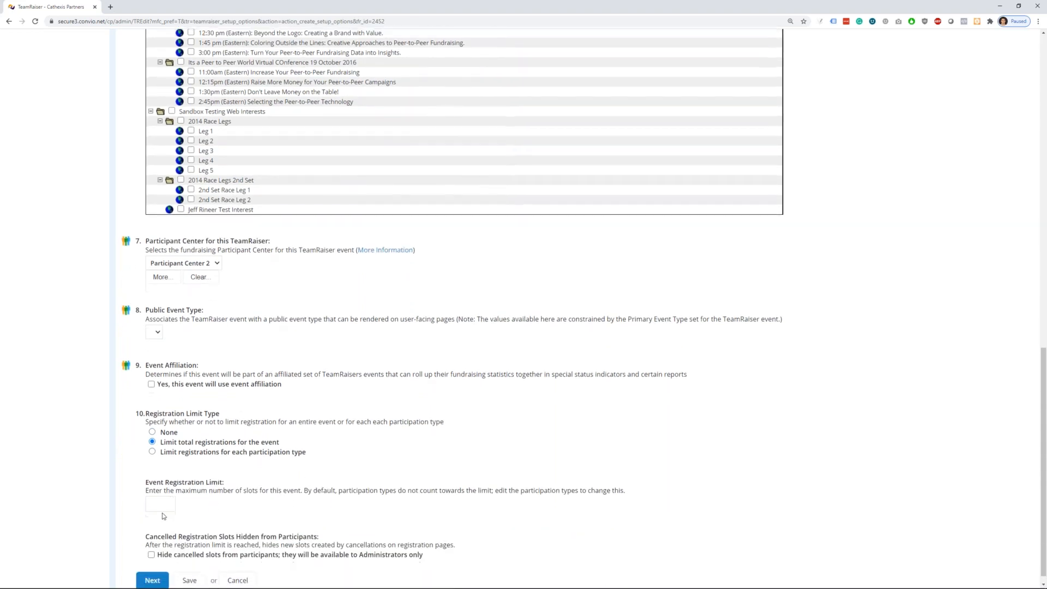
{"action": "left_click", "coordinate": [156, 493]}
{"action": "left_click", "coordinate": [224, 495]}
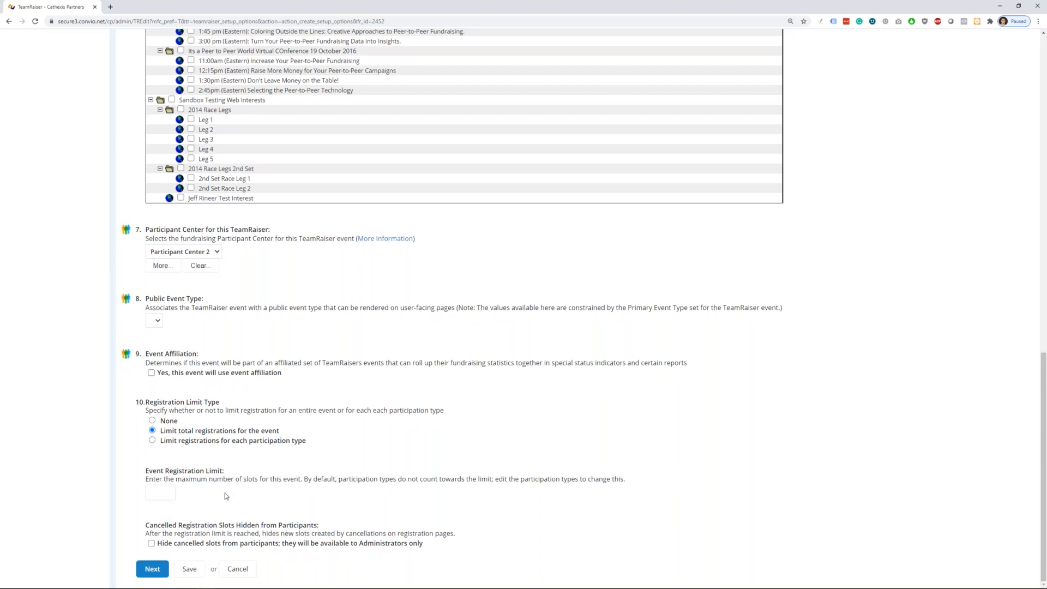
{"action": "left_click", "coordinate": [188, 442]}
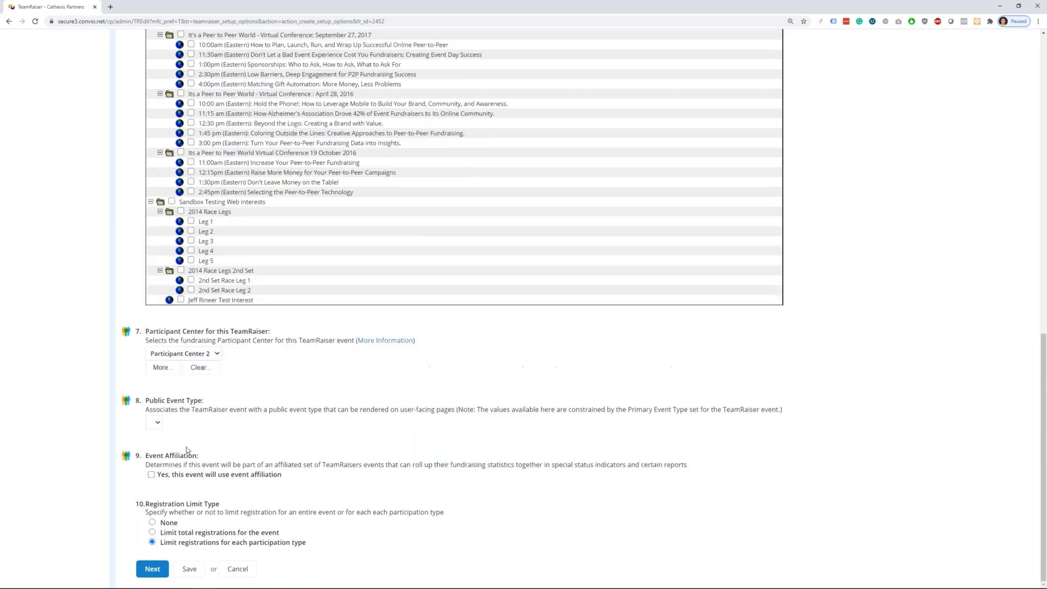
{"action": "left_click", "coordinate": [169, 524]}
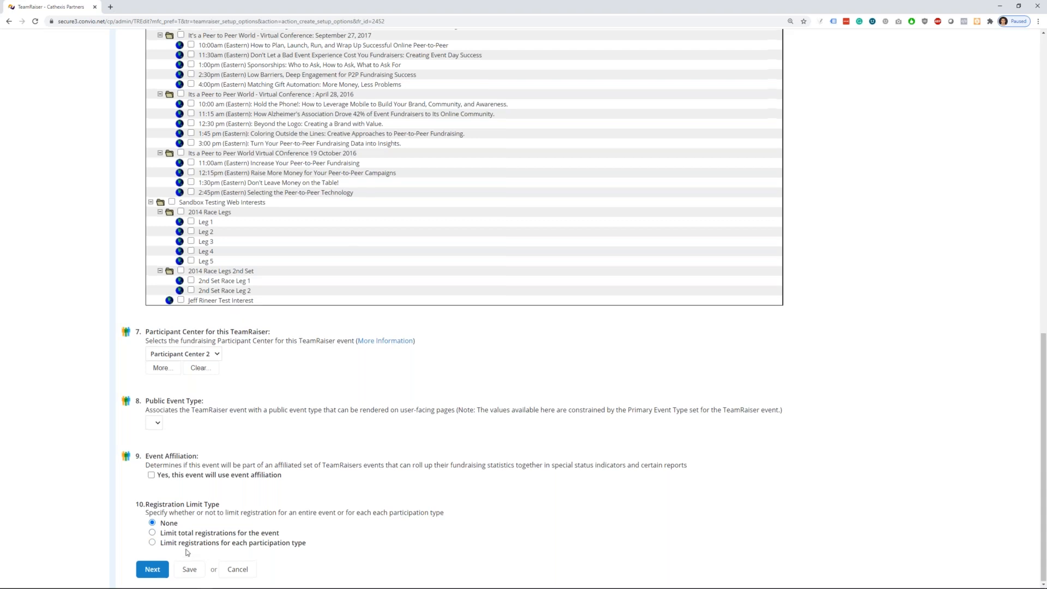
Step: Check through the event options, save them and open the event questions for editing
{"action": "scroll", "coordinate": [188, 551], "scroll_direction": "up", "scroll_amount": 9}
{"action": "scroll", "coordinate": [188, 550], "scroll_direction": "down", "scroll_amount": 7}
{"action": "scroll", "coordinate": [188, 550], "scroll_direction": "down", "scroll_amount": 2}
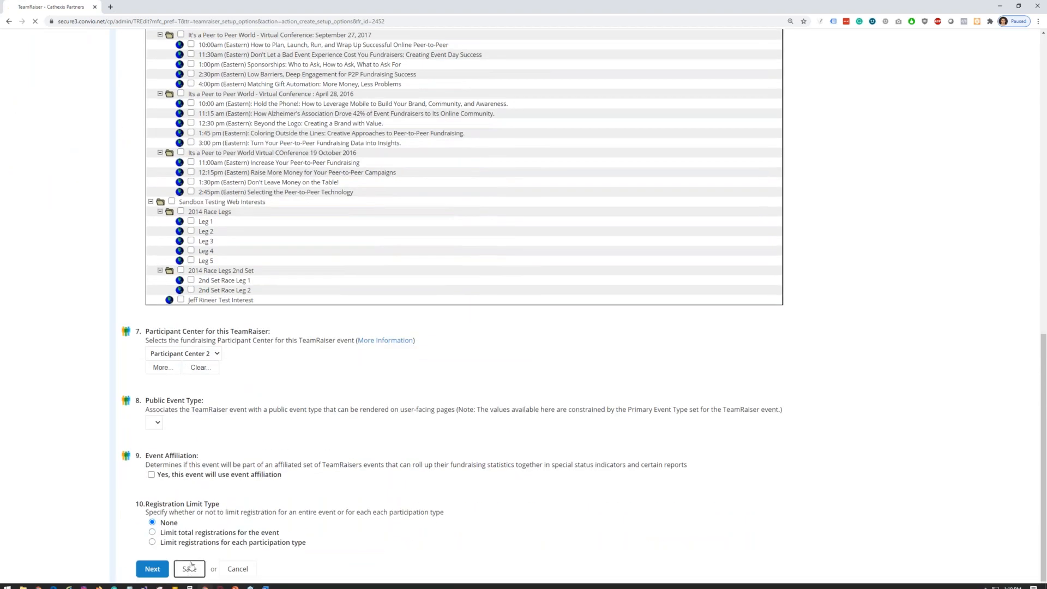
{"action": "left_click", "coordinate": [188, 567]}
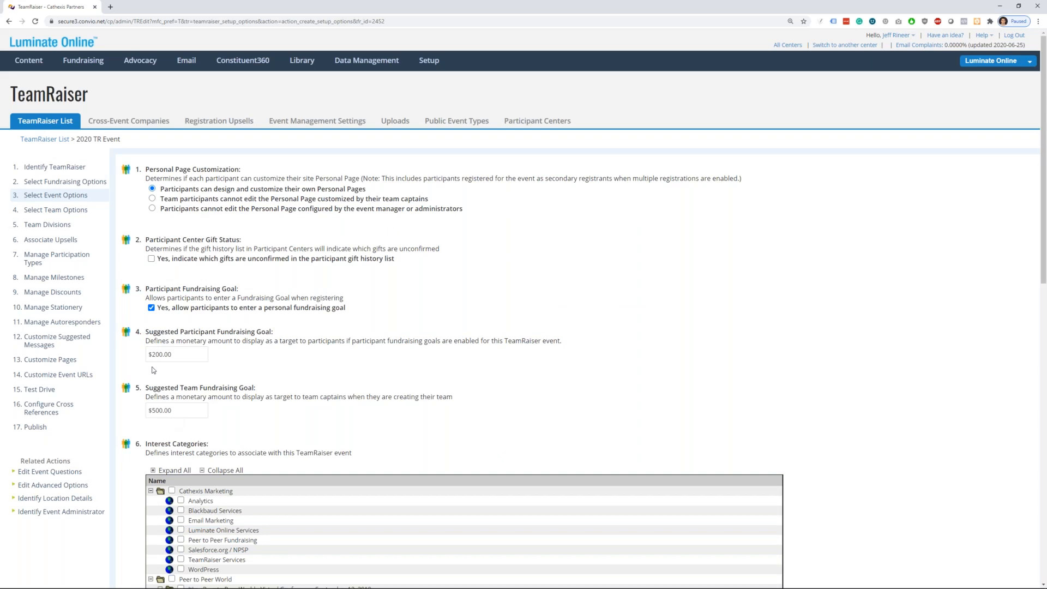
{"action": "left_click", "coordinate": [75, 473]}
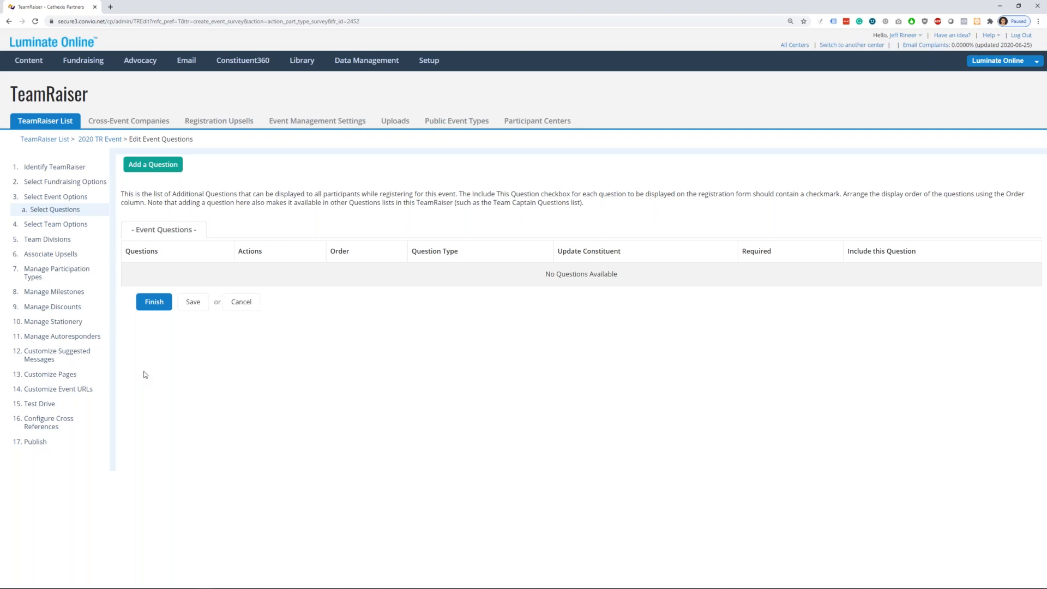
Step: Start a new event question of the type Short Text Value (40 characters)
{"action": "left_click", "coordinate": [156, 171]}
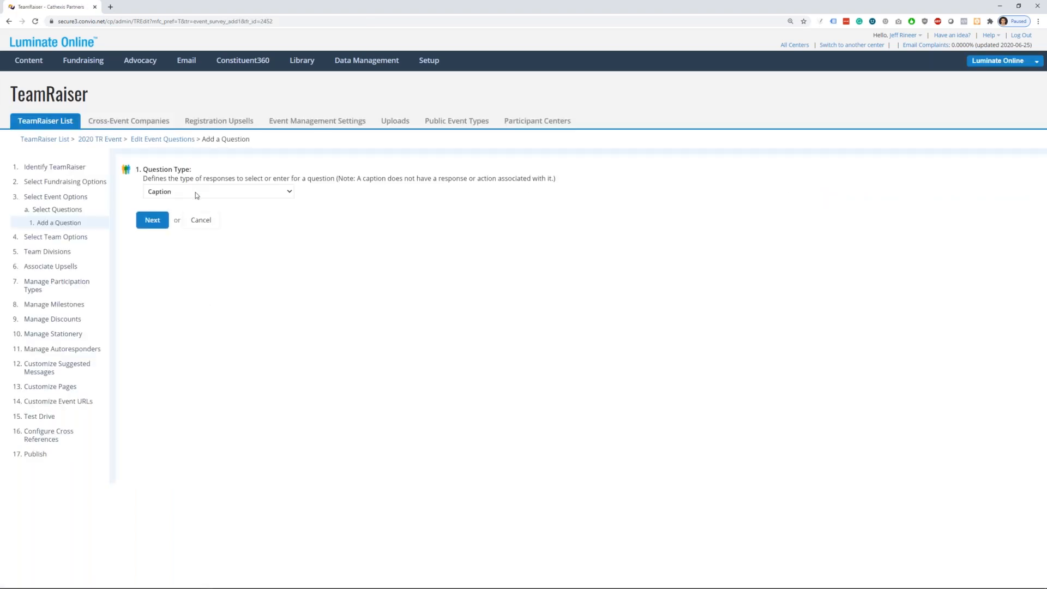
{"action": "left_click", "coordinate": [195, 196]}
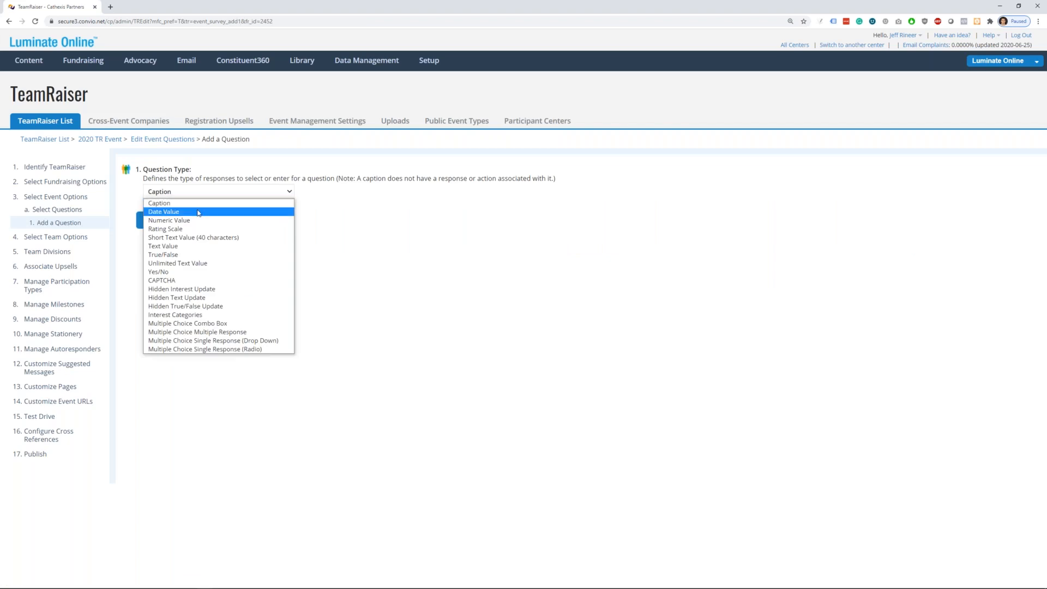
{"action": "left_click", "coordinate": [201, 239]}
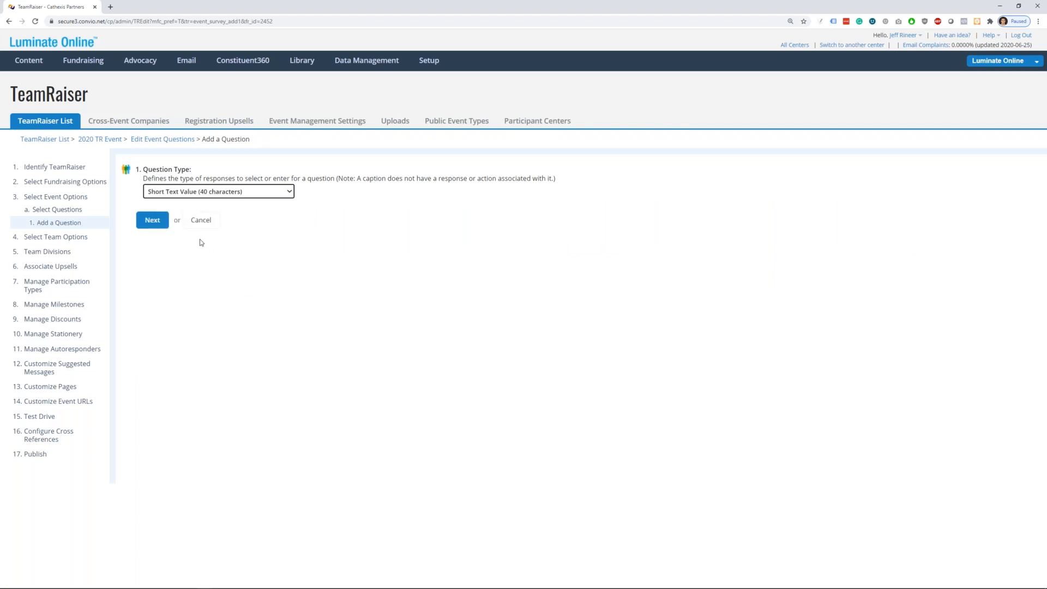
{"action": "left_click", "coordinate": [154, 221]}
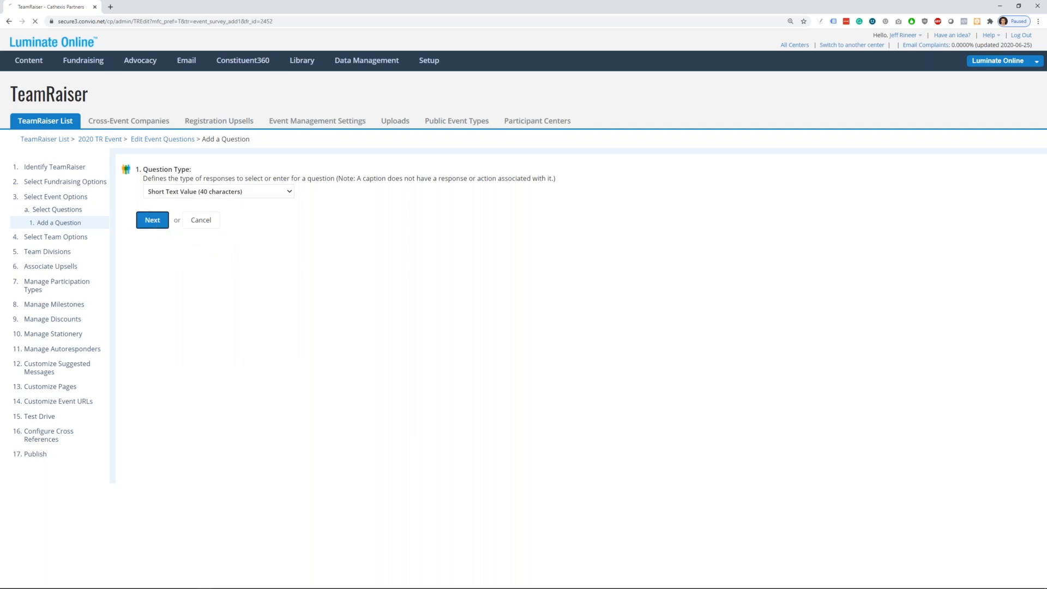
Step: Enter "T-shirt Size?" as the question text and require registrants to provide a response
{"action": "left_click", "coordinate": [243, 256]}
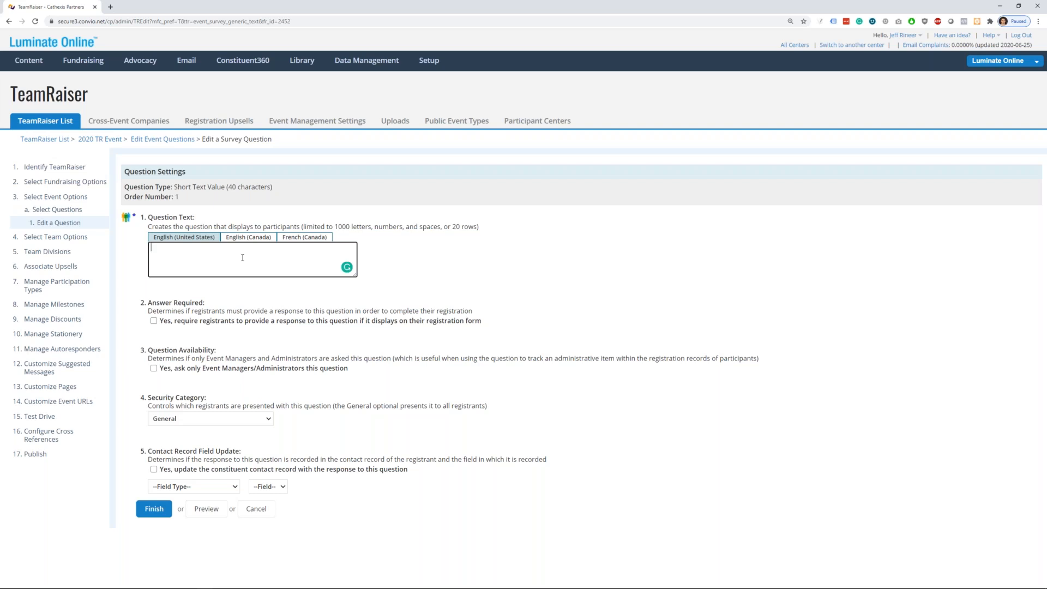
{"action": "type", "text": "T-shirt Size?"}
{"action": "left_click_drag", "start_coordinate": [209, 311], "coordinate": [210, 315]}
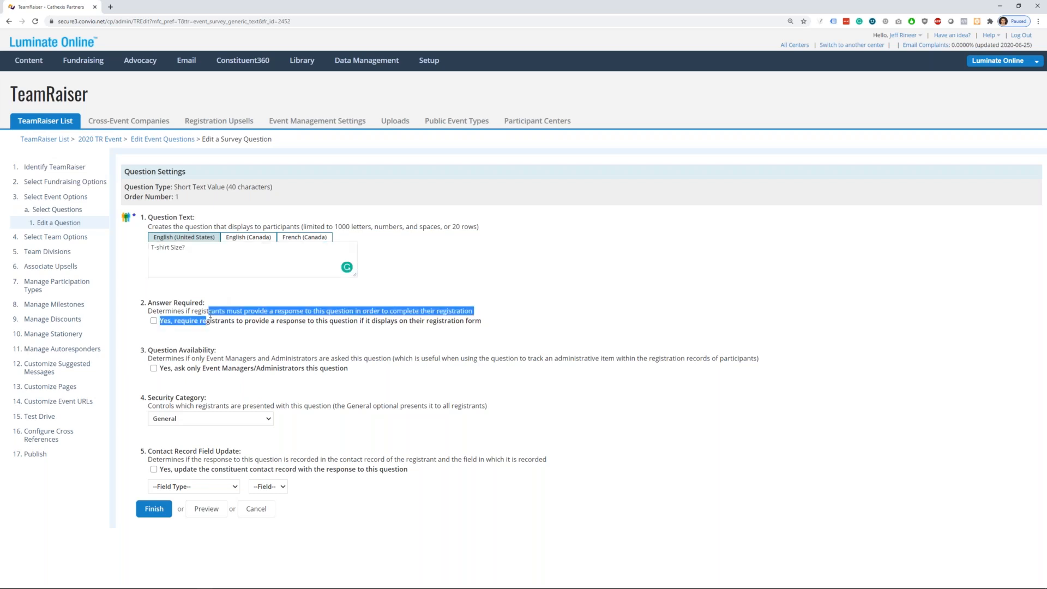
{"action": "left_click", "coordinate": [225, 322]}
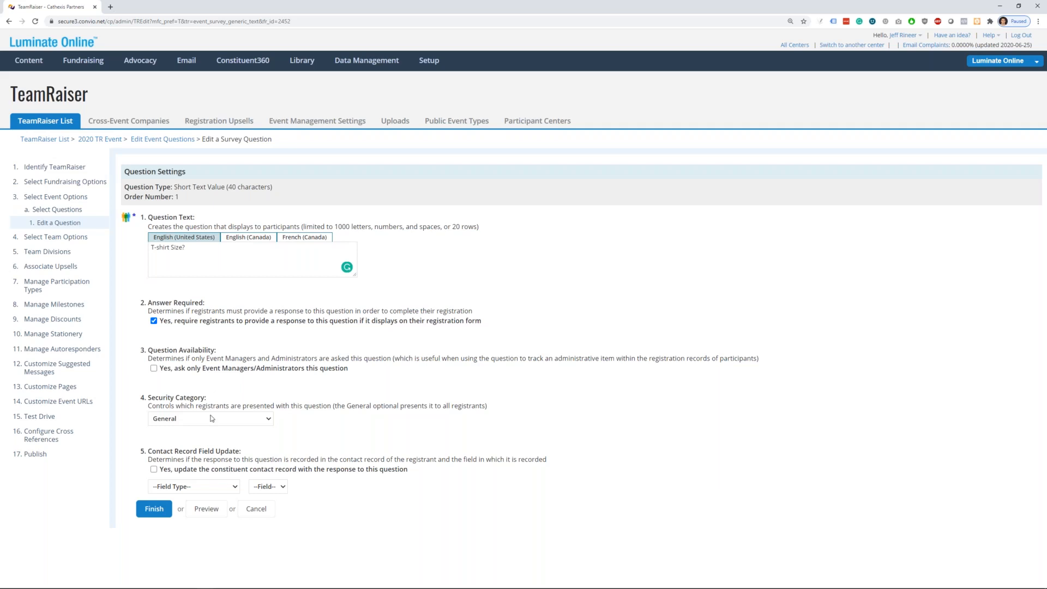
{"action": "left_click", "coordinate": [199, 474]}
{"action": "left_click", "coordinate": [201, 487]}
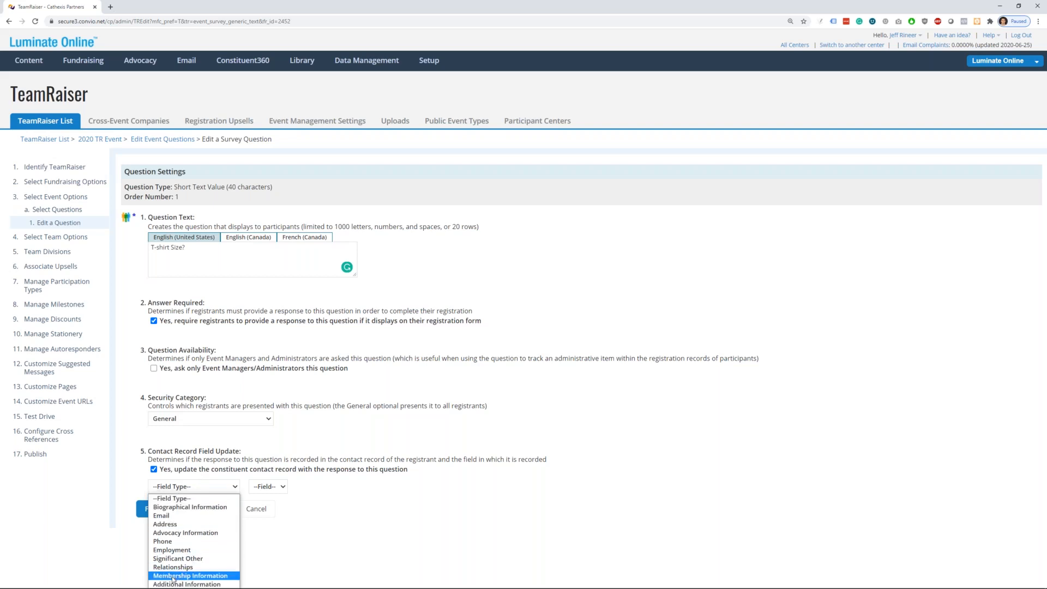
{"action": "left_click", "coordinate": [266, 561]}
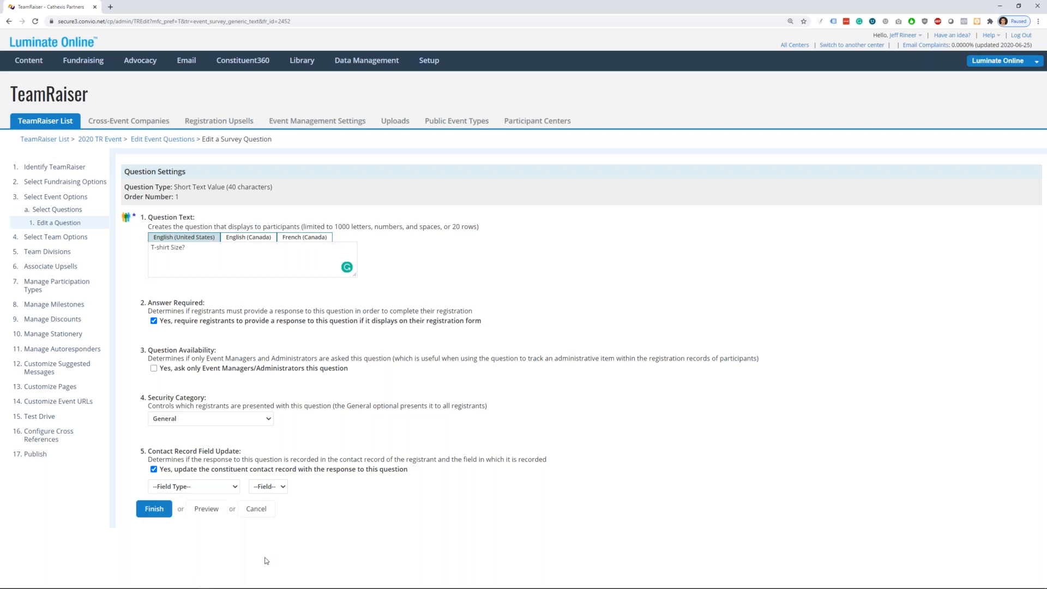
{"action": "left_click", "coordinate": [154, 470]}
Step: Save the T-shirt size question, keep it included on the registration form and finish the event questions
{"action": "left_click", "coordinate": [153, 511]}
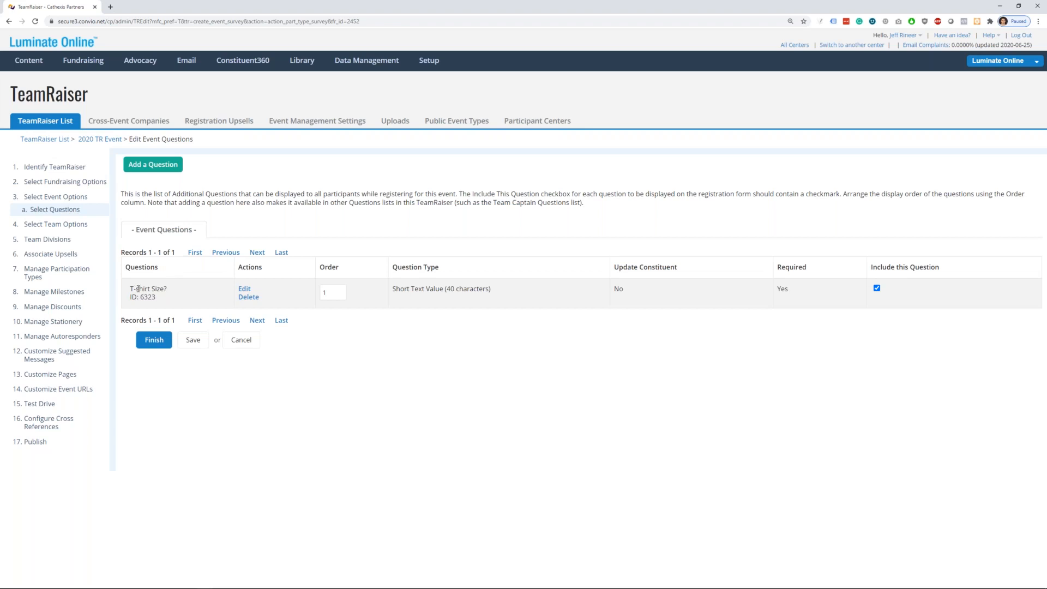
{"action": "left_click", "coordinate": [330, 290]}
{"action": "double_click", "coordinate": [326, 292]}
{"action": "left_click", "coordinate": [876, 289]}
{"action": "left_click", "coordinate": [876, 288]}
{"action": "left_click", "coordinate": [160, 340]}
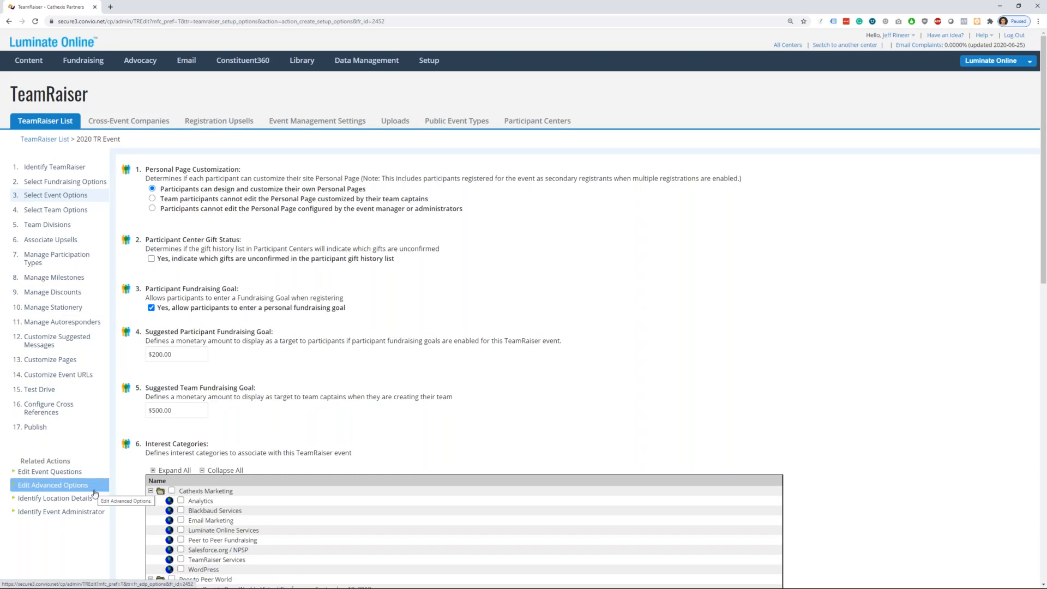
Step: In the advanced options, allow cash, check and later as offline payment types and stop participants from inputting credit card information
{"action": "left_click", "coordinate": [76, 489]}
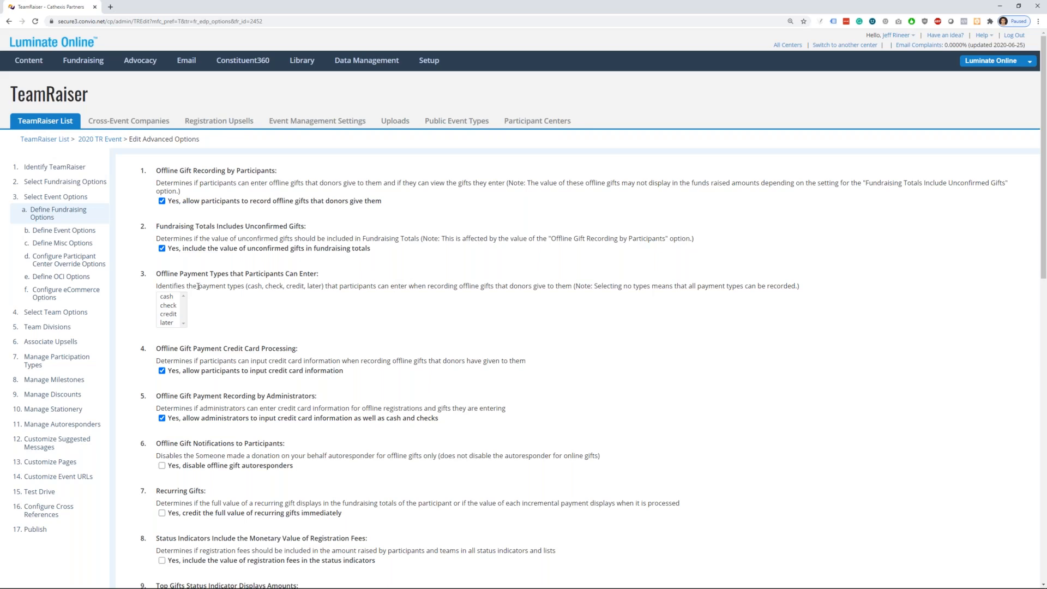
{"action": "left_click_drag", "start_coordinate": [167, 297], "coordinate": [170, 307]}
{"action": "left_click", "coordinate": [167, 322], "text": "ctrl"}
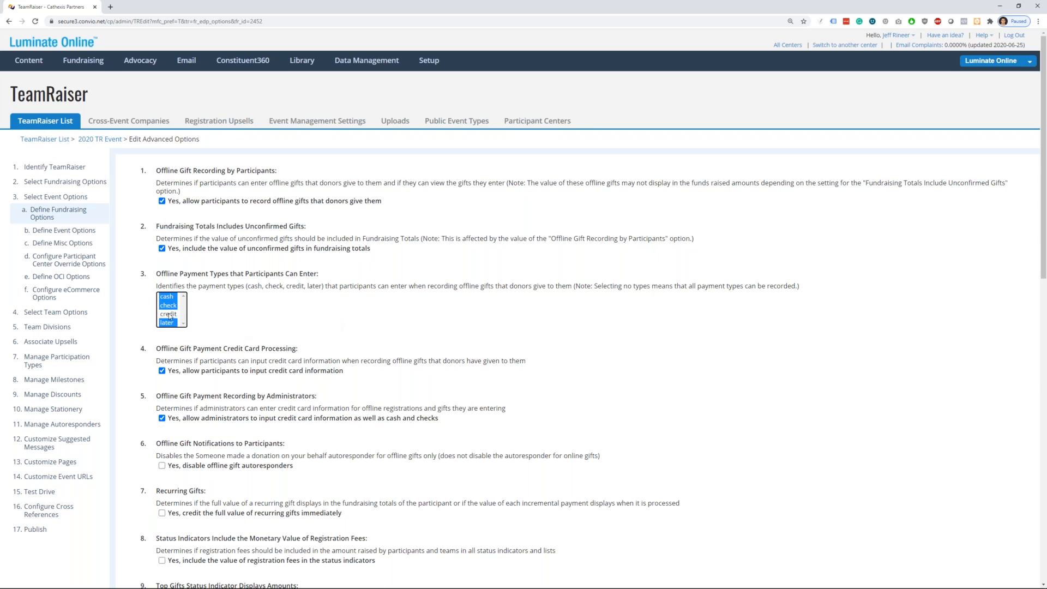
{"action": "left_click", "coordinate": [222, 329]}
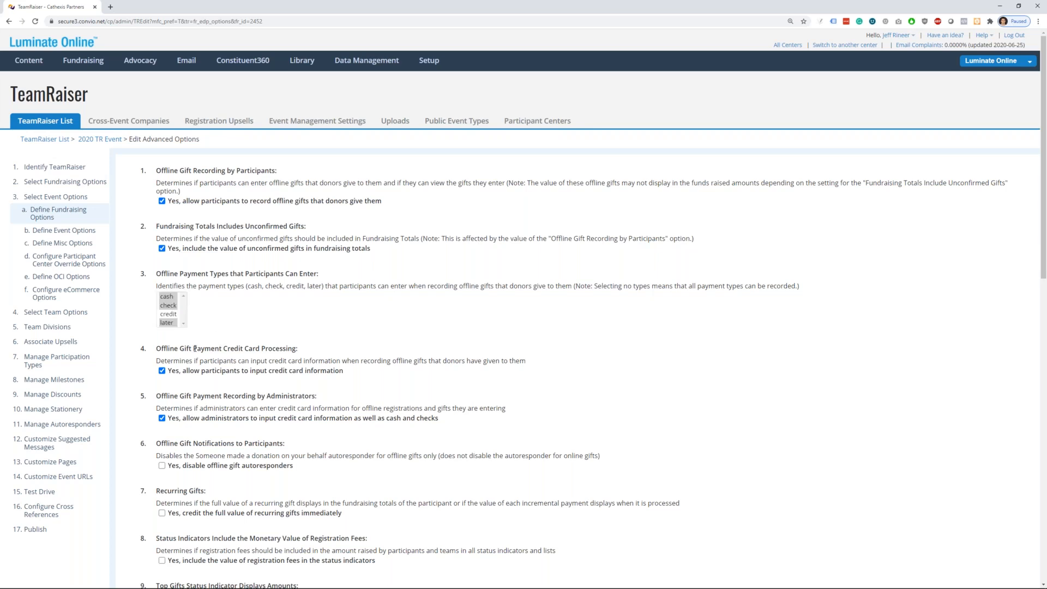
{"action": "left_click", "coordinate": [185, 376]}
Step: Set the maximum number of participant milestones in the advanced fundraising options to 6
{"action": "scroll", "coordinate": [338, 357], "scroll_direction": "down", "scroll_amount": 1}
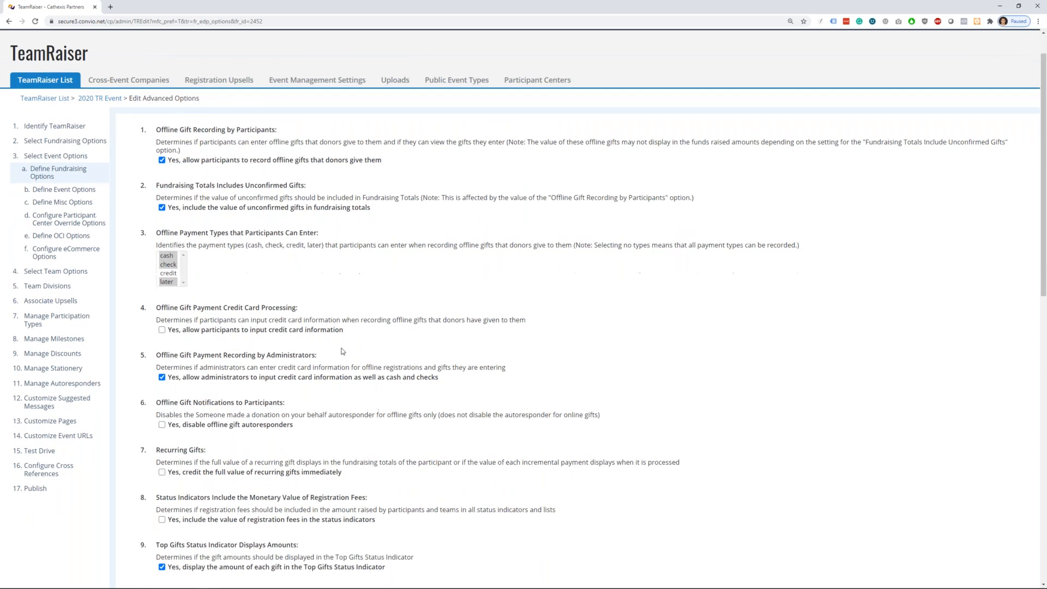
{"action": "scroll", "coordinate": [341, 348], "scroll_direction": "down", "scroll_amount": 5}
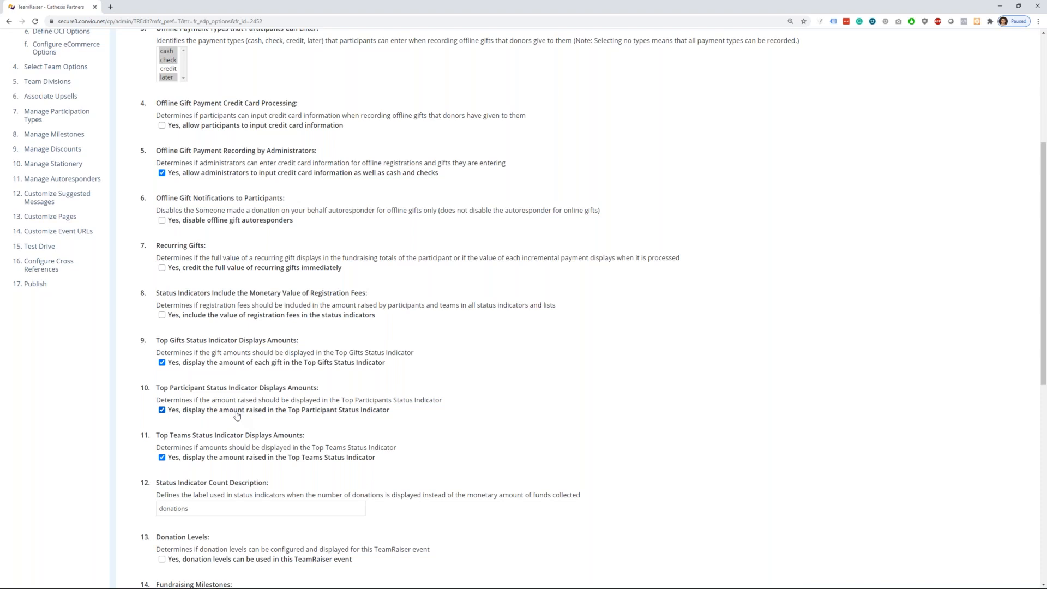
{"action": "scroll", "coordinate": [240, 409], "scroll_direction": "down", "scroll_amount": 2}
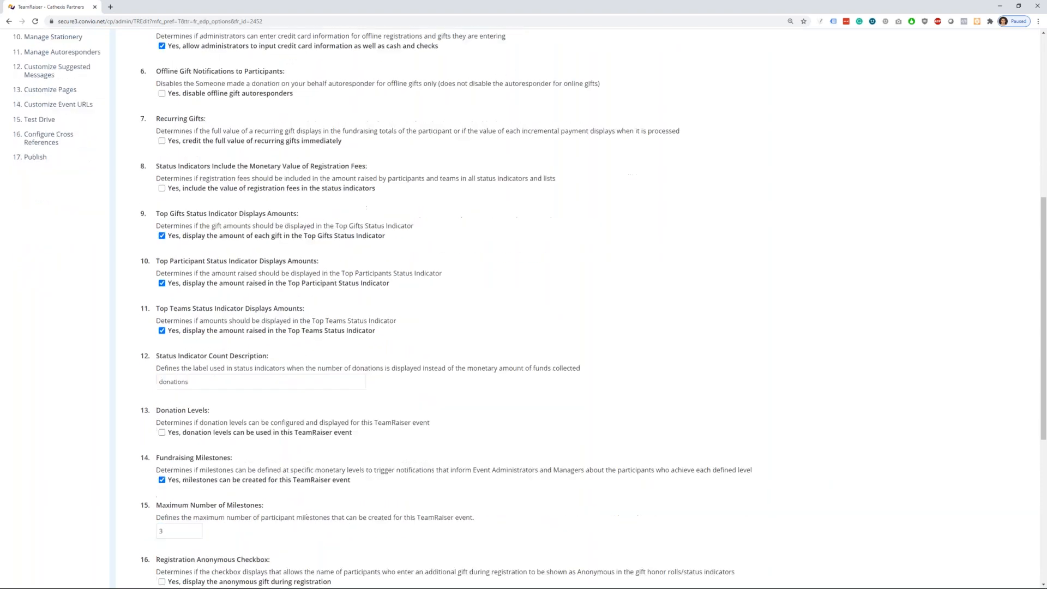
{"action": "scroll", "coordinate": [244, 402], "scroll_direction": "down", "scroll_amount": 2}
{"action": "scroll", "coordinate": [242, 409], "scroll_direction": "down", "scroll_amount": 1}
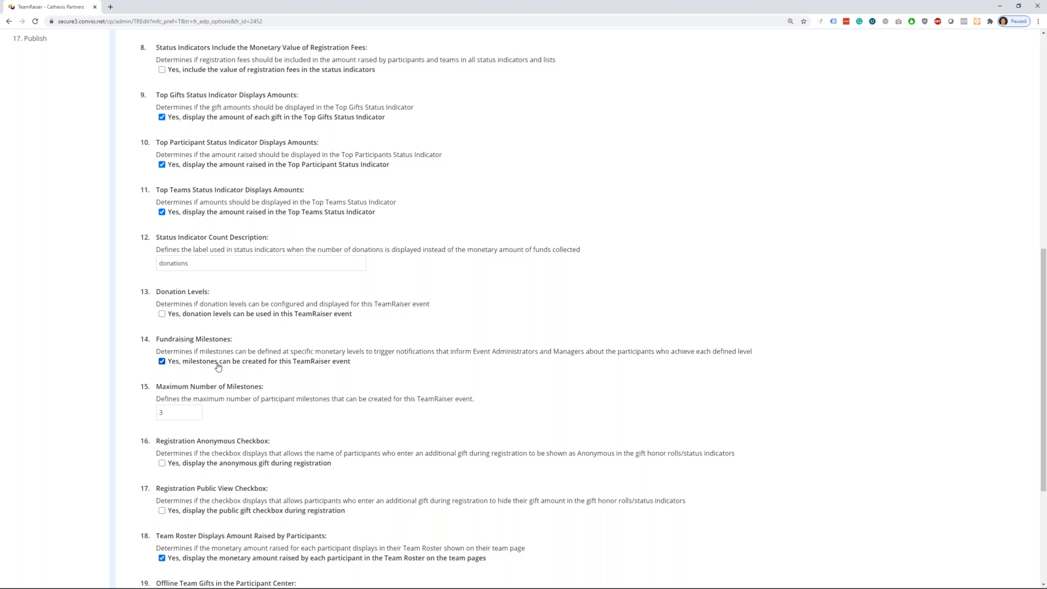
{"action": "left_click_drag", "start_coordinate": [173, 415], "coordinate": [153, 413]}
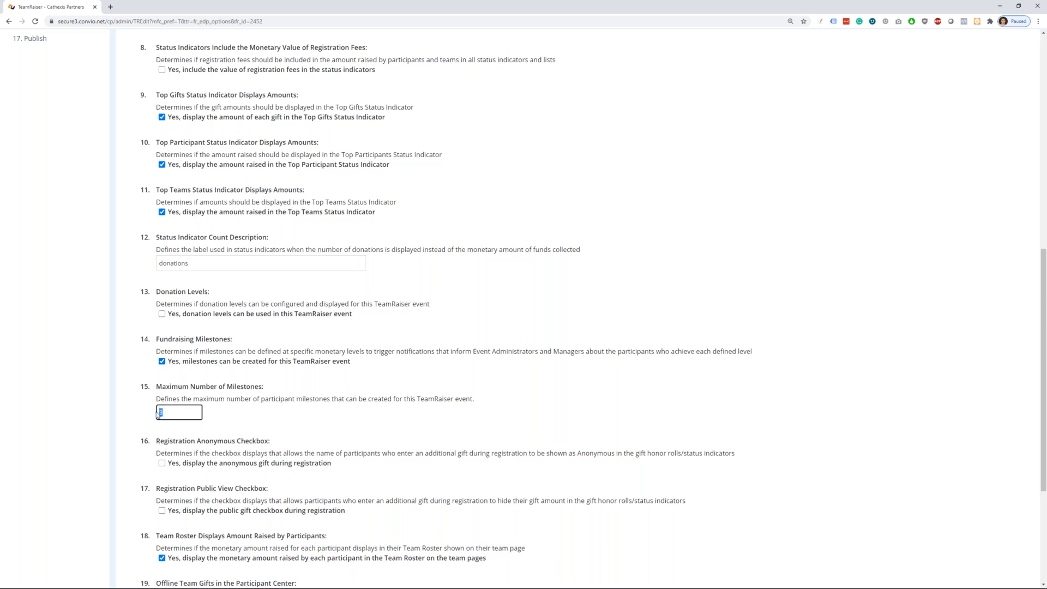
{"action": "left_click", "coordinate": [200, 413]}
{"action": "type", "text": "6"}
Step: Check the remaining advanced fundraising options and continue to the advanced event options
{"action": "scroll", "coordinate": [238, 394], "scroll_direction": "down", "scroll_amount": 1}
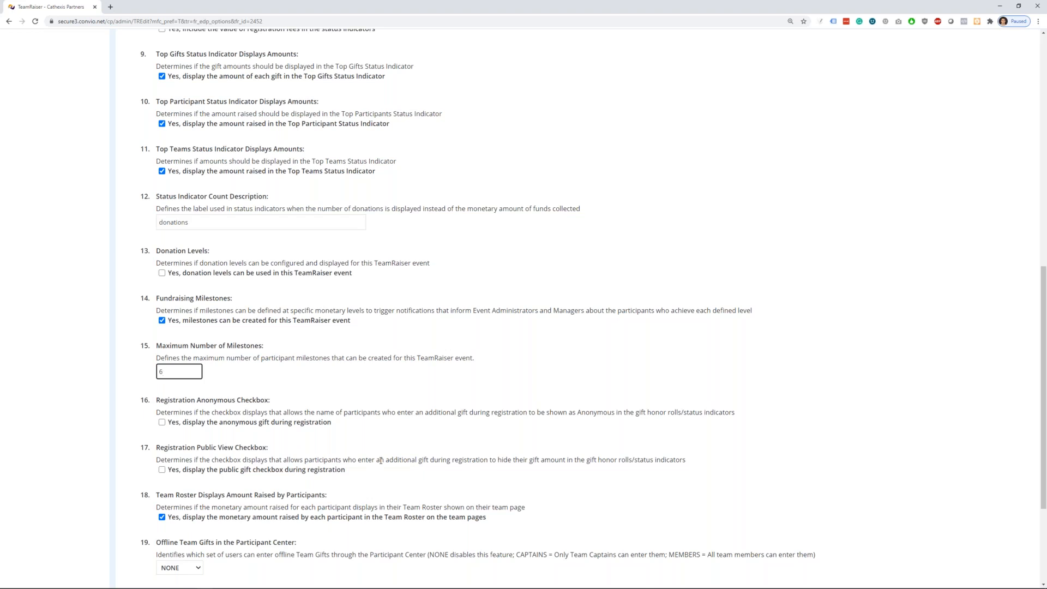
{"action": "scroll", "coordinate": [375, 453], "scroll_direction": "down", "scroll_amount": 1}
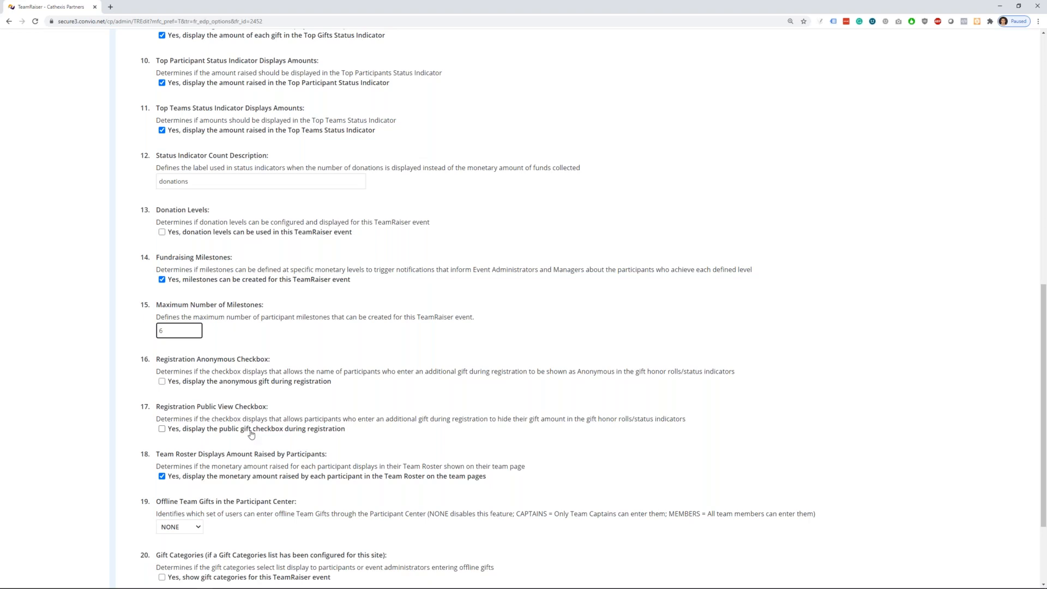
{"action": "scroll", "coordinate": [267, 398], "scroll_direction": "down", "scroll_amount": 1}
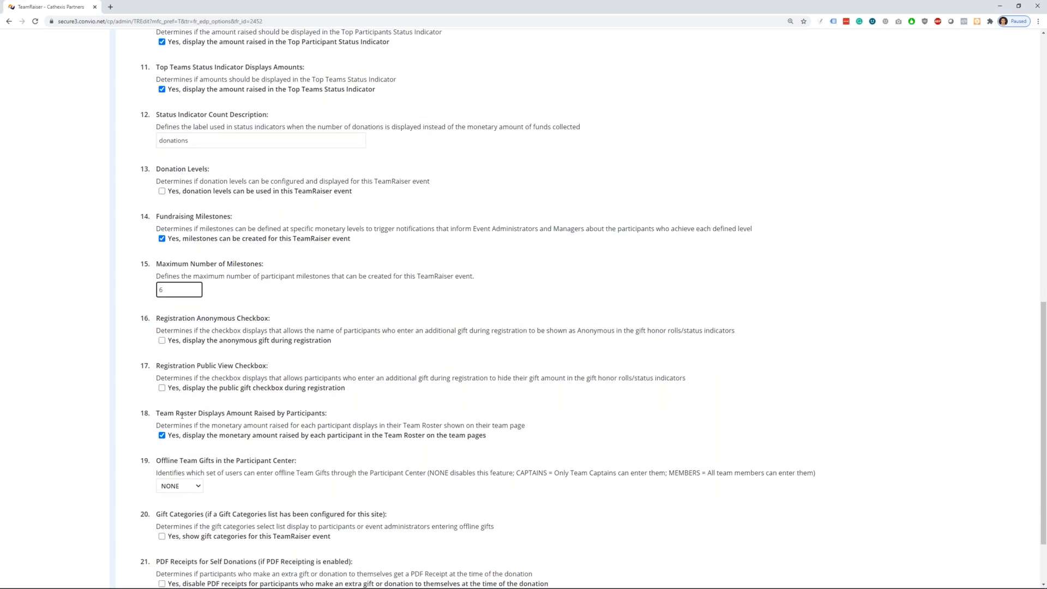
{"action": "scroll", "coordinate": [183, 414], "scroll_direction": "down", "scroll_amount": 2}
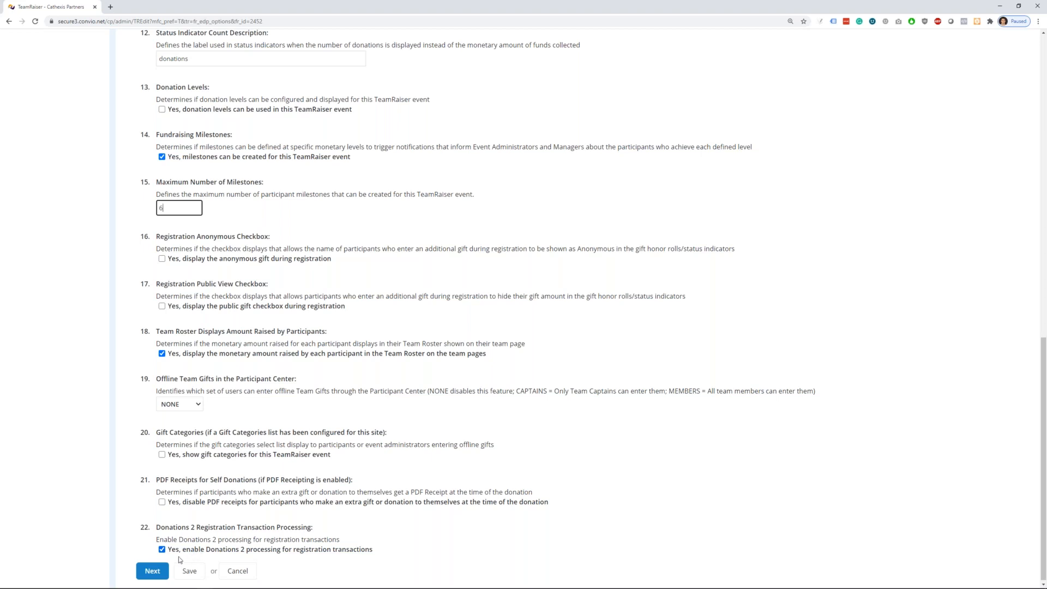
{"action": "left_click", "coordinate": [145, 572]}
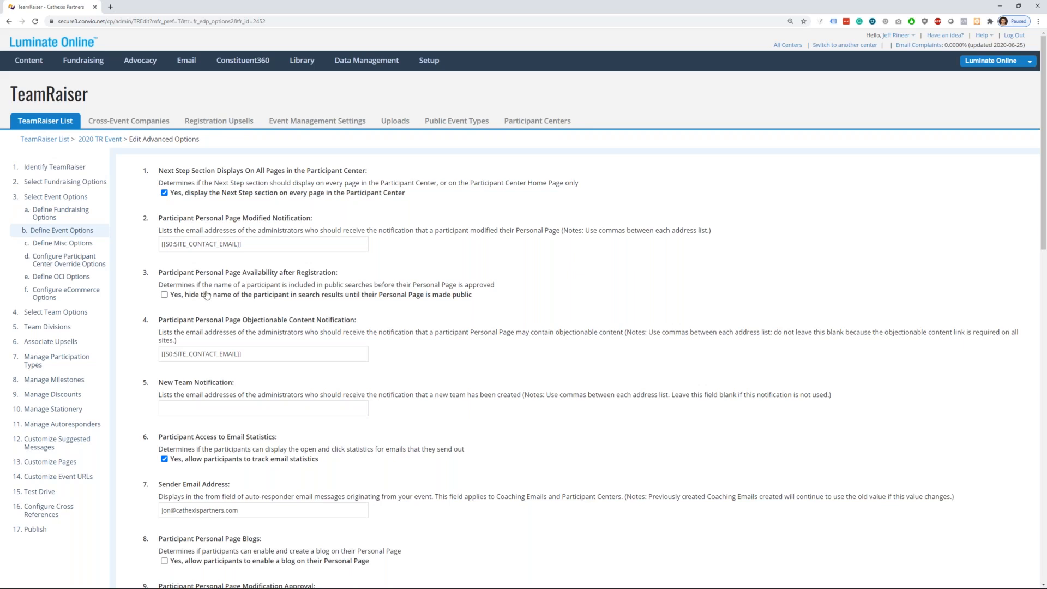
Step: Disallow participants from changing the layout of their Personal Page
{"action": "scroll", "coordinate": [206, 295], "scroll_direction": "down", "scroll_amount": 1}
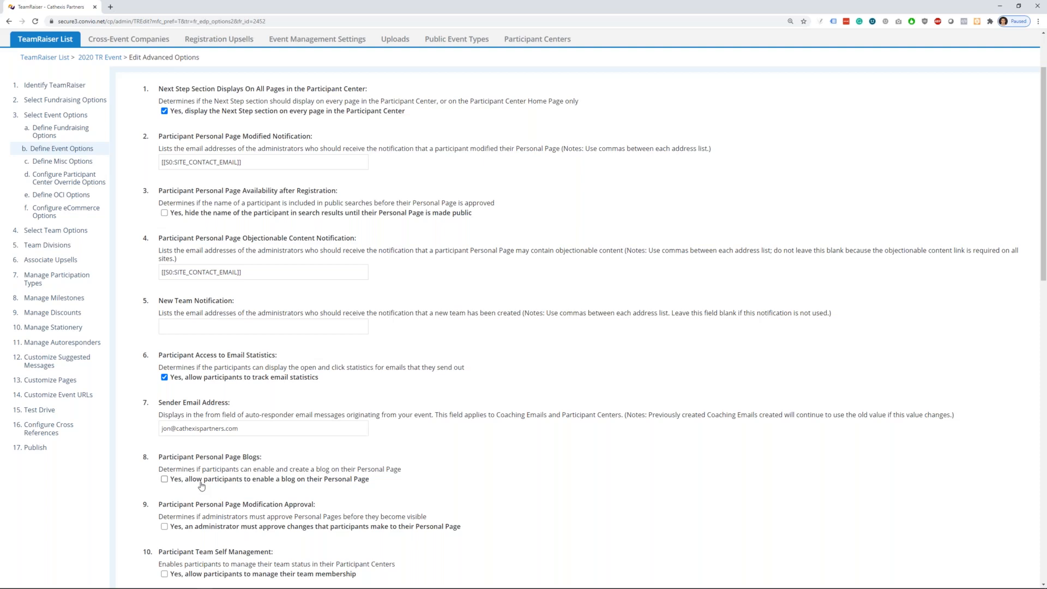
{"action": "scroll", "coordinate": [216, 468], "scroll_direction": "down", "scroll_amount": 2}
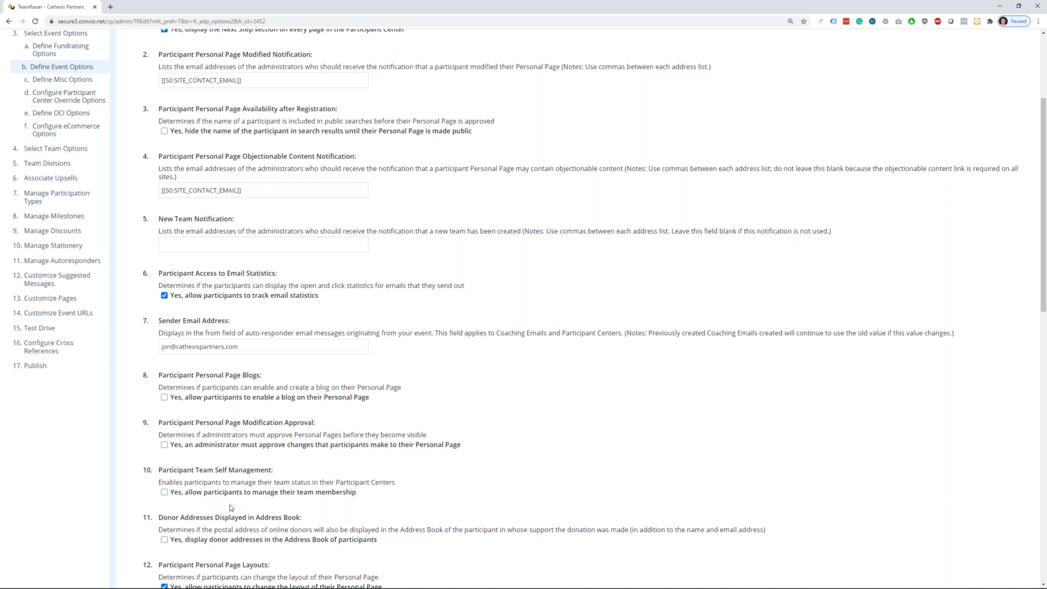
{"action": "scroll", "coordinate": [231, 505], "scroll_direction": "down", "scroll_amount": 4}
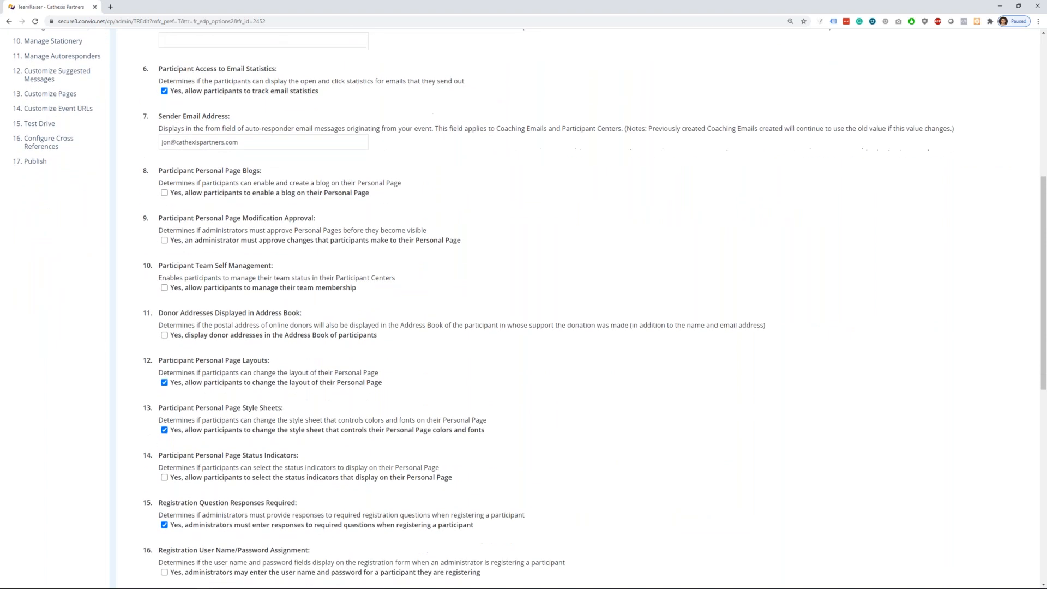
{"action": "scroll", "coordinate": [178, 470], "scroll_direction": "down", "scroll_amount": 1}
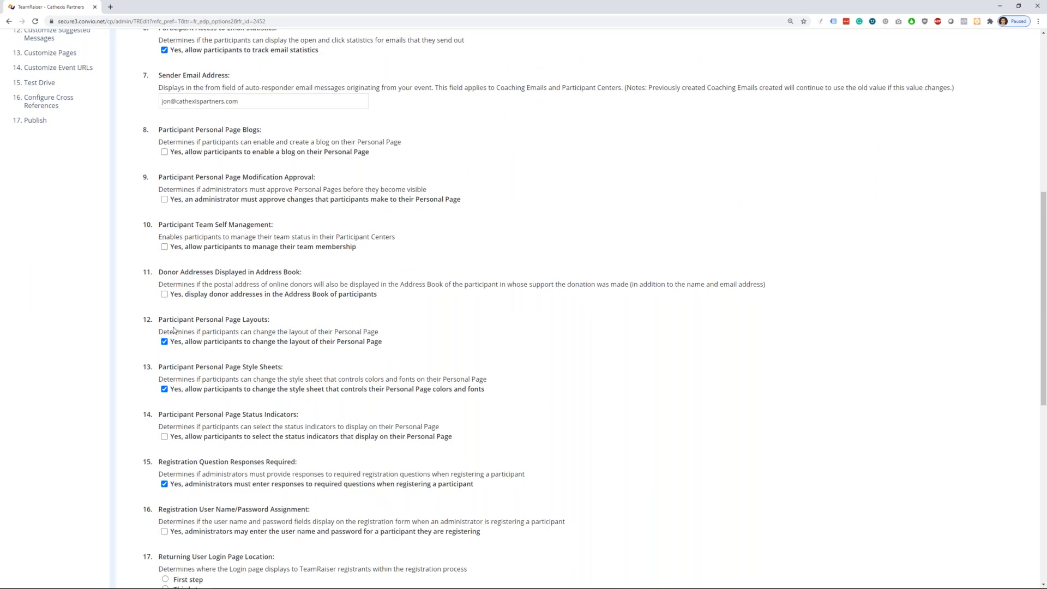
{"action": "left_click", "coordinate": [211, 346]}
Step: Set the returning user login page location to First step and continue to the miscellaneous options
{"action": "scroll", "coordinate": [213, 345], "scroll_direction": "down", "scroll_amount": 1}
{"action": "scroll", "coordinate": [197, 363], "scroll_direction": "down", "scroll_amount": 2}
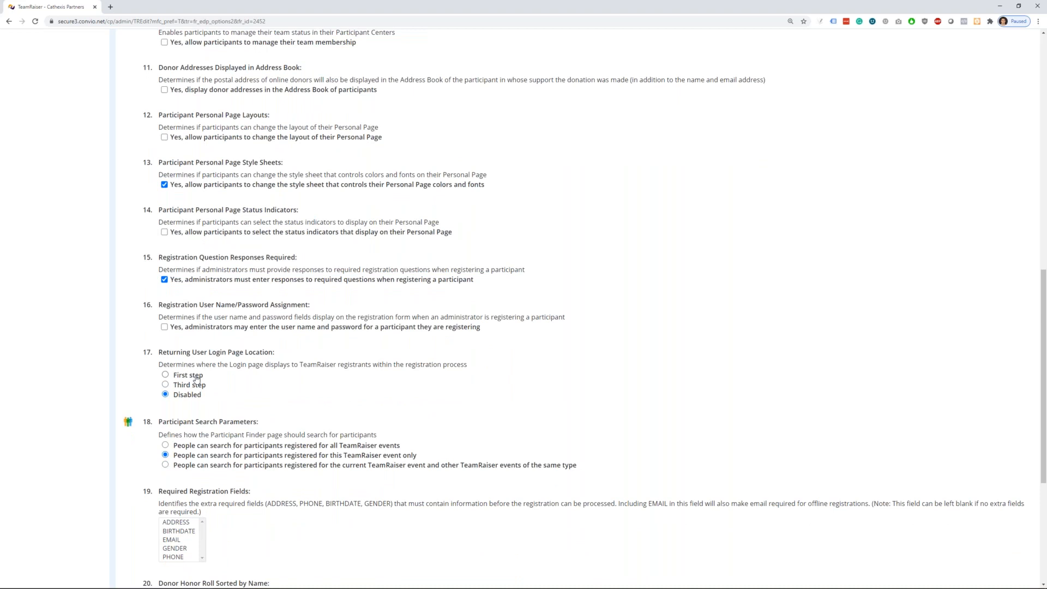
{"action": "left_click", "coordinate": [197, 377]}
{"action": "left_click", "coordinate": [198, 387]}
{"action": "scroll", "coordinate": [302, 332], "scroll_direction": "down", "scroll_amount": 5}
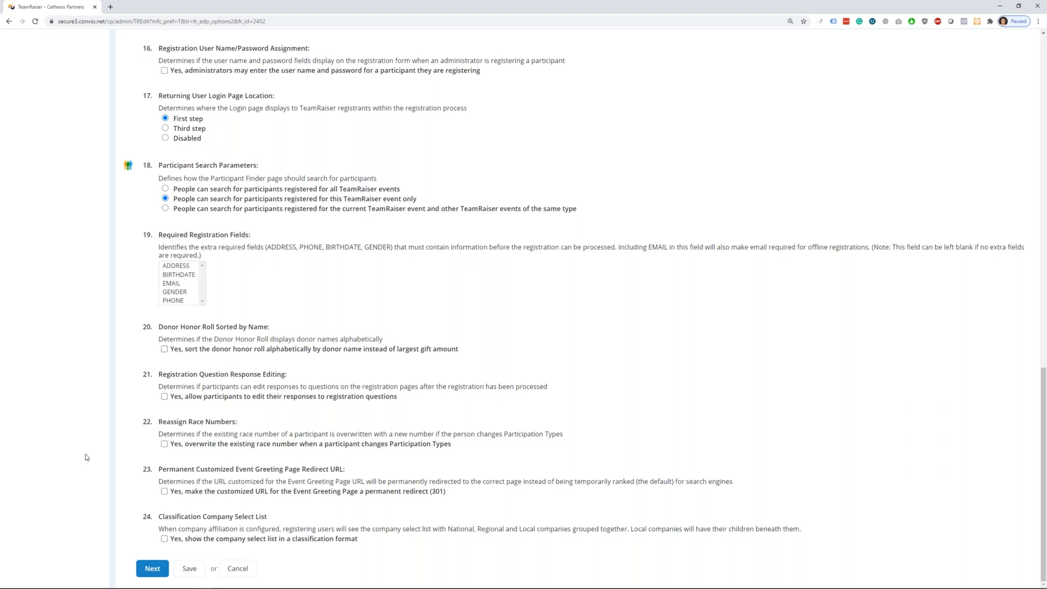
{"action": "left_click", "coordinate": [151, 569]}
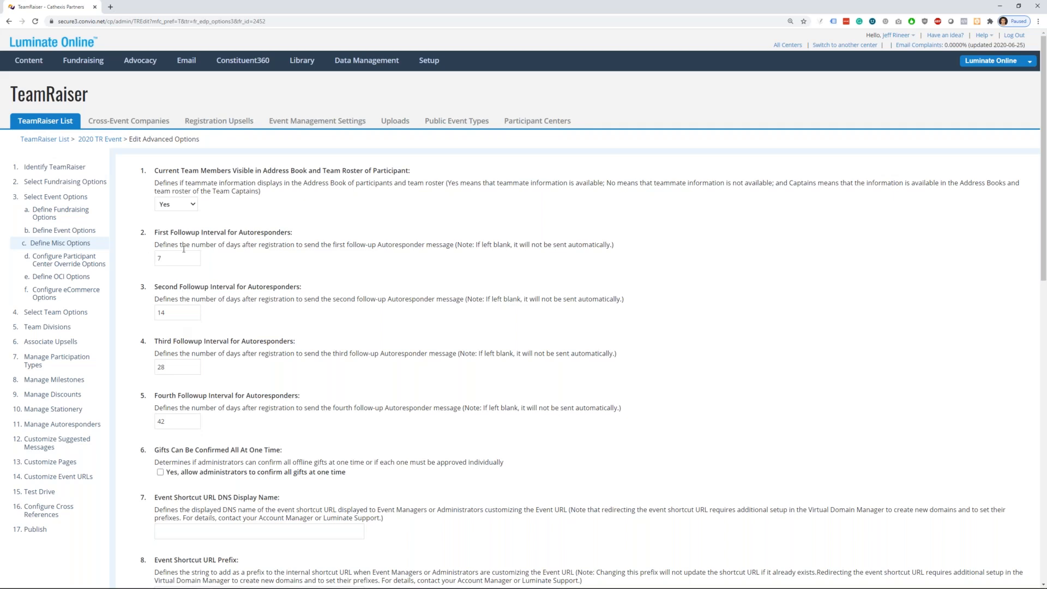
Step: Allow participants to paste links and drag and drop images in Suggested Messages, and to paste links and images in participant page content
{"action": "scroll", "coordinate": [180, 282], "scroll_direction": "down", "scroll_amount": 1}
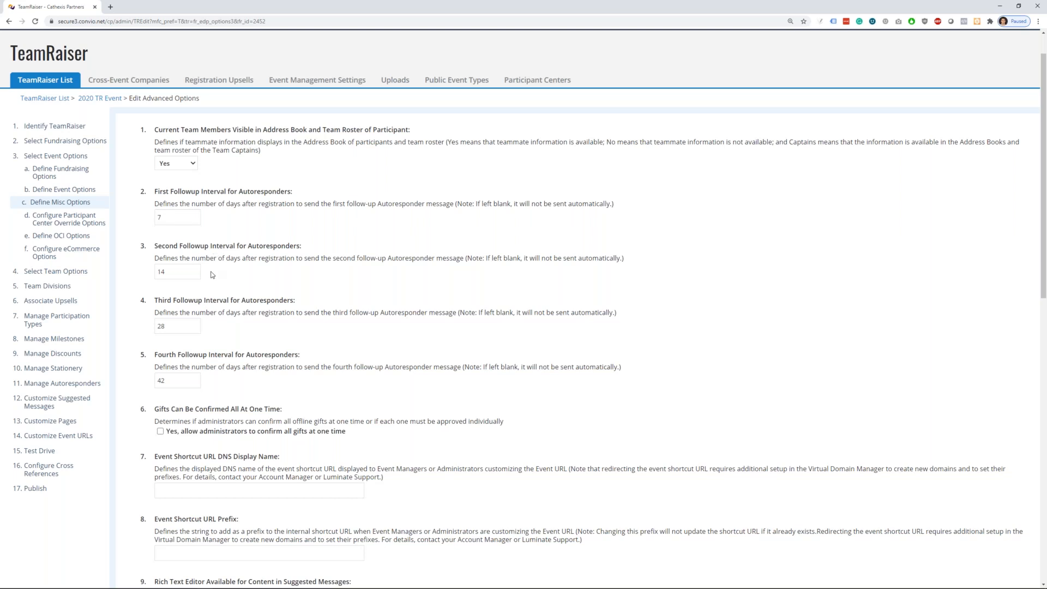
{"action": "scroll", "coordinate": [179, 286], "scroll_direction": "down", "scroll_amount": 1}
{"action": "scroll", "coordinate": [179, 286], "scroll_direction": "down", "scroll_amount": 3}
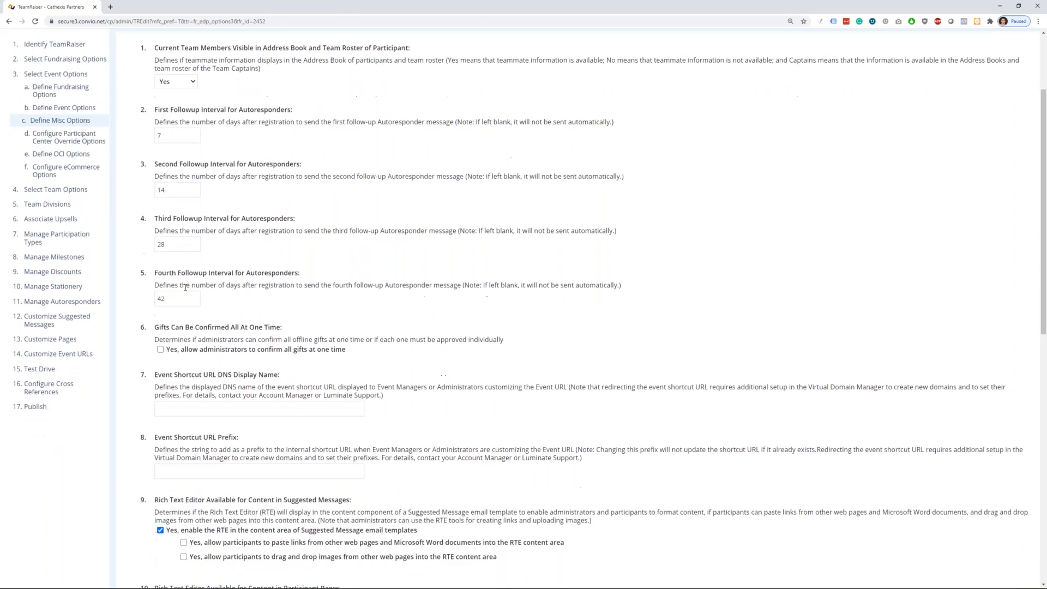
{"action": "scroll", "coordinate": [186, 287], "scroll_direction": "down", "scroll_amount": 3}
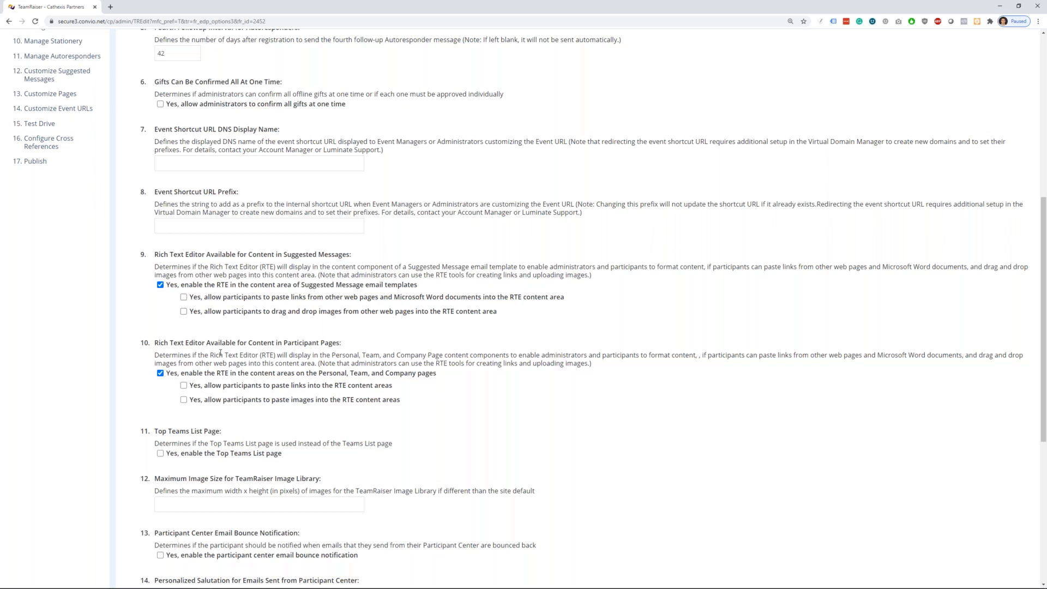
{"action": "left_click", "coordinate": [216, 299]}
{"action": "left_click", "coordinate": [224, 313]}
{"action": "left_click", "coordinate": [224, 386]}
{"action": "left_click", "coordinate": [224, 403]}
{"action": "scroll", "coordinate": [214, 390], "scroll_direction": "down", "scroll_amount": 5}
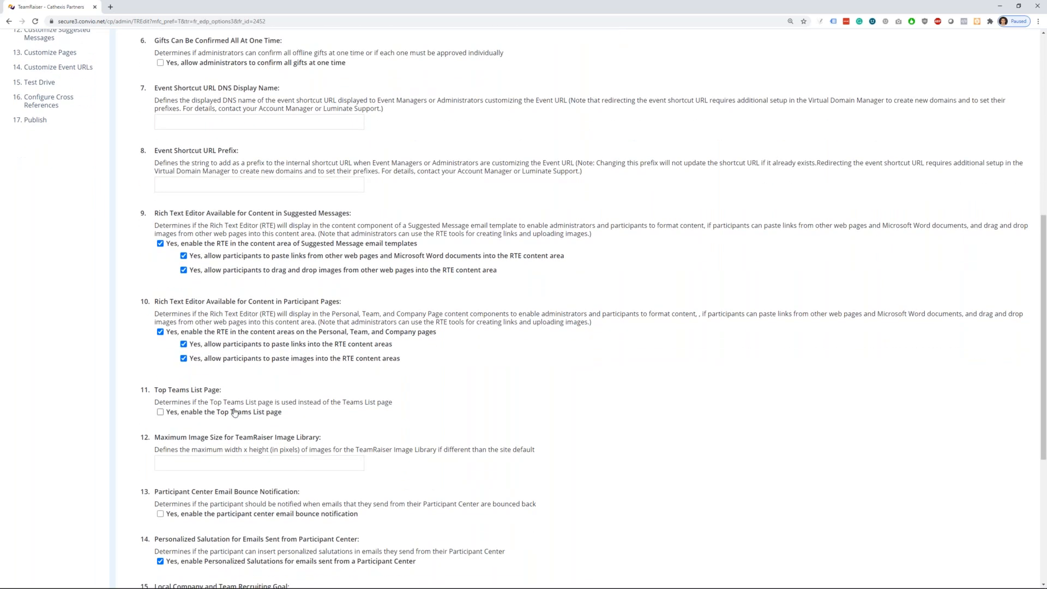
Step: Keep the remaining miscellaneous options as they are and continue to the Participant Center override options
{"action": "scroll", "coordinate": [218, 431], "scroll_direction": "down", "scroll_amount": 2}
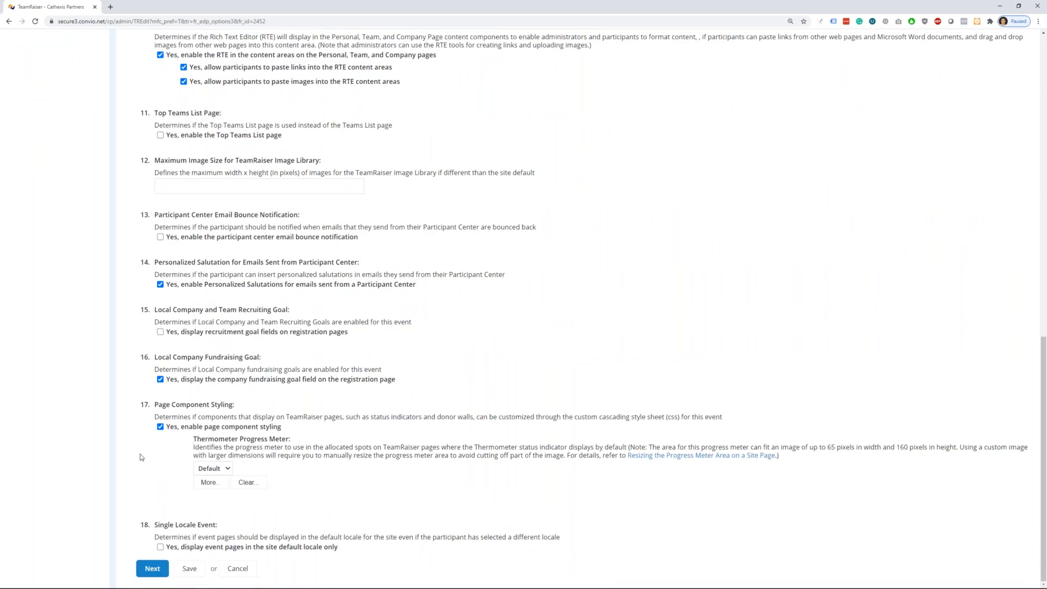
{"action": "left_click", "coordinate": [149, 570]}
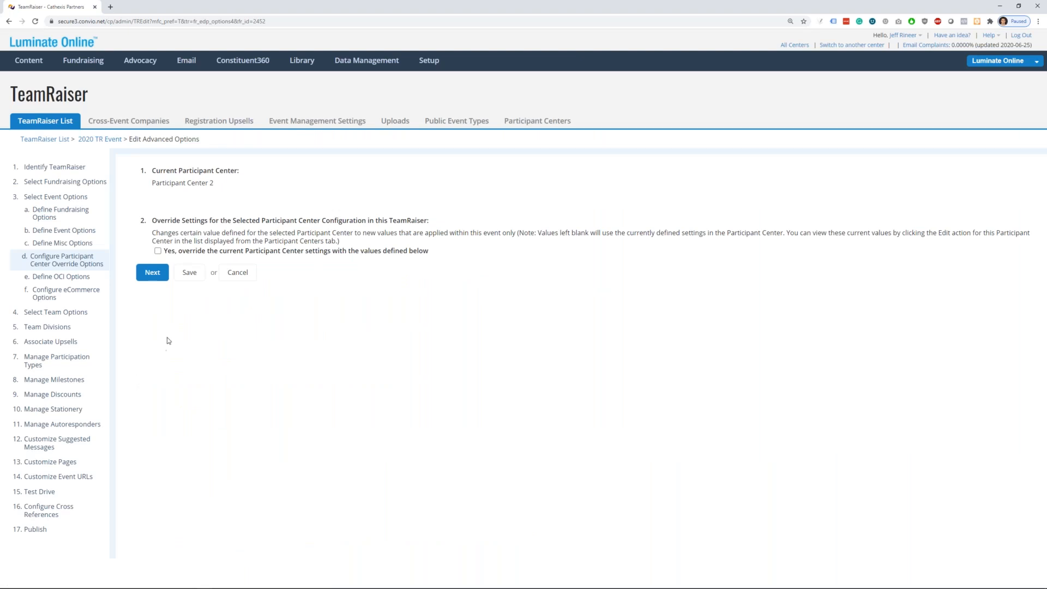
{"action": "left_click", "coordinate": [172, 255]}
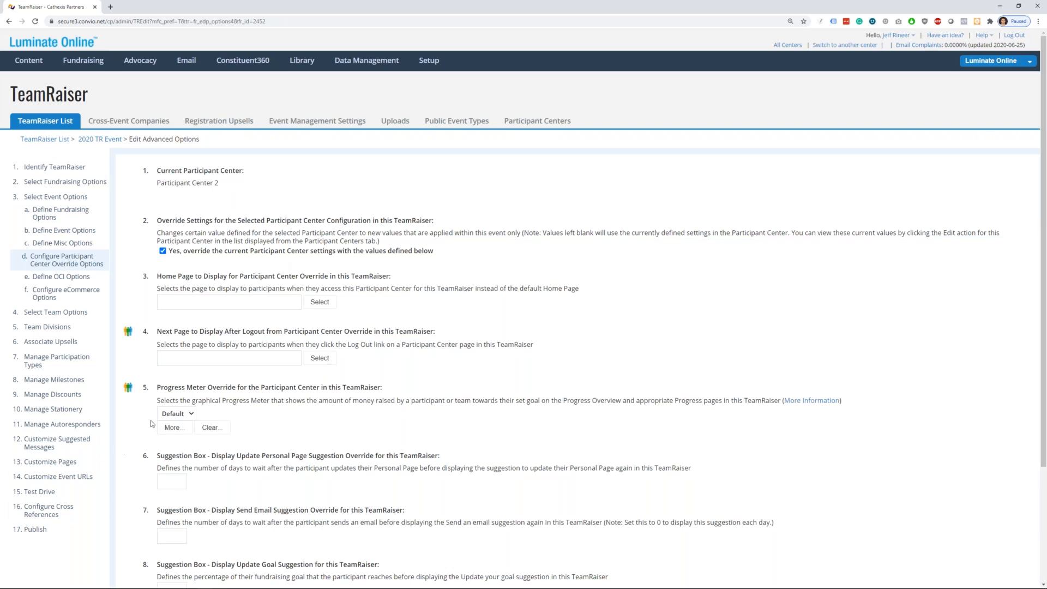
{"action": "left_click", "coordinate": [223, 359]}
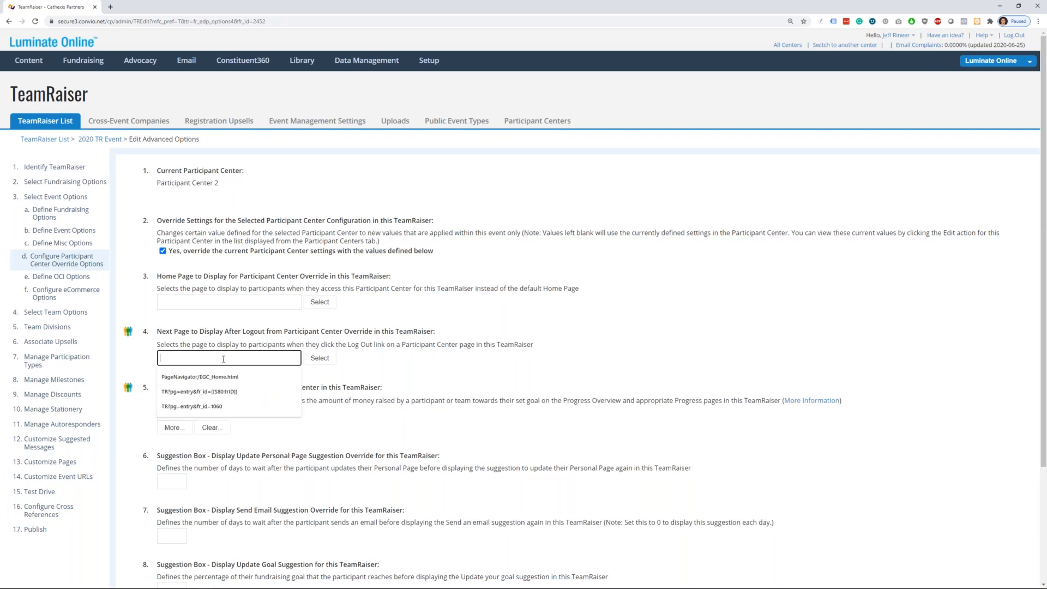
{"action": "left_click", "coordinate": [379, 375]}
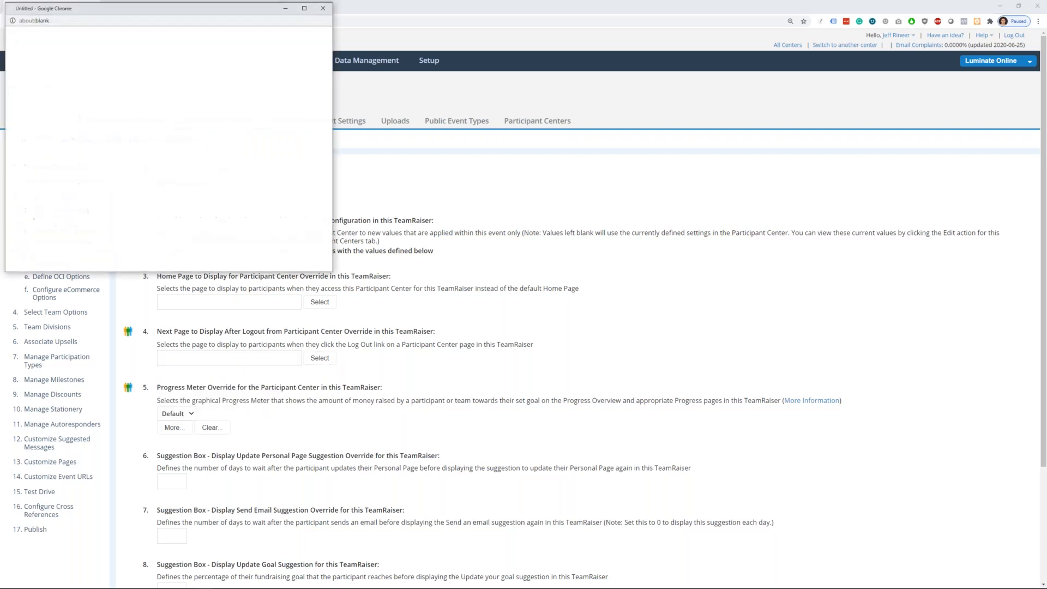
{"action": "scroll", "coordinate": [81, 237], "scroll_direction": "down", "scroll_amount": 3}
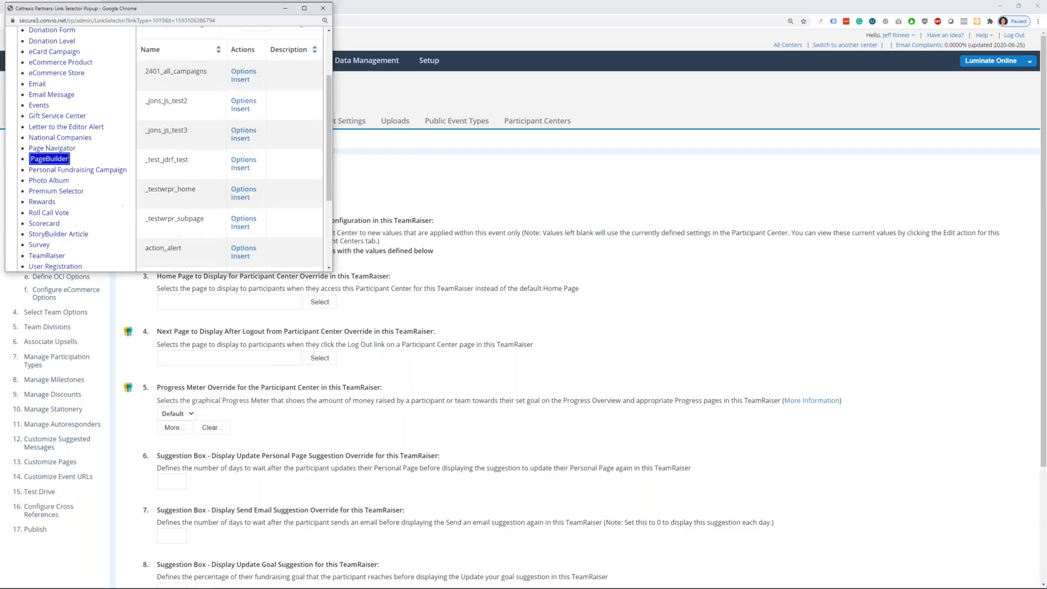
{"action": "left_click", "coordinate": [41, 215]}
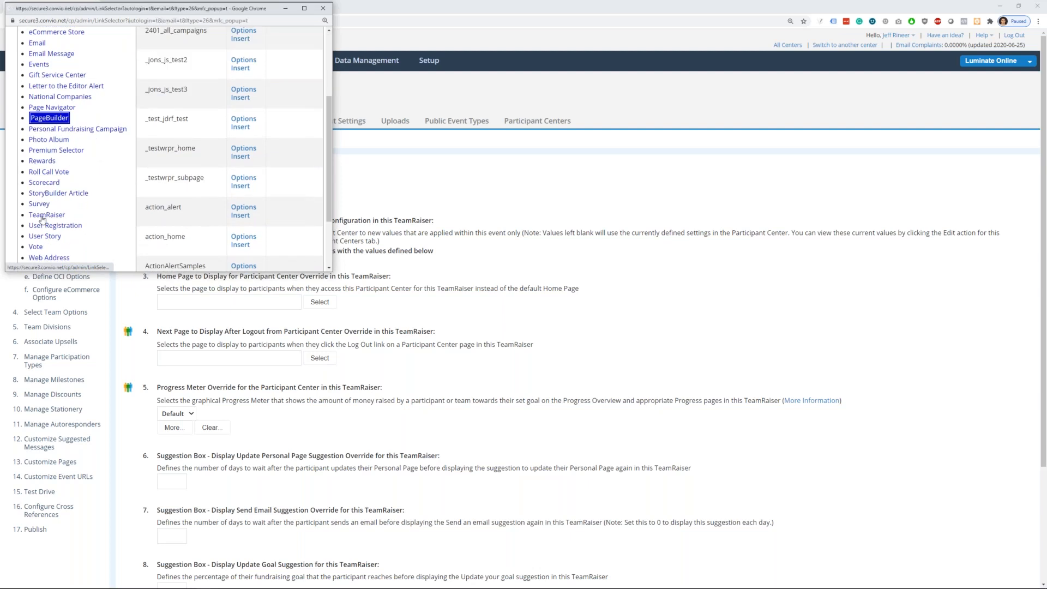
{"action": "left_click", "coordinate": [322, 8]}
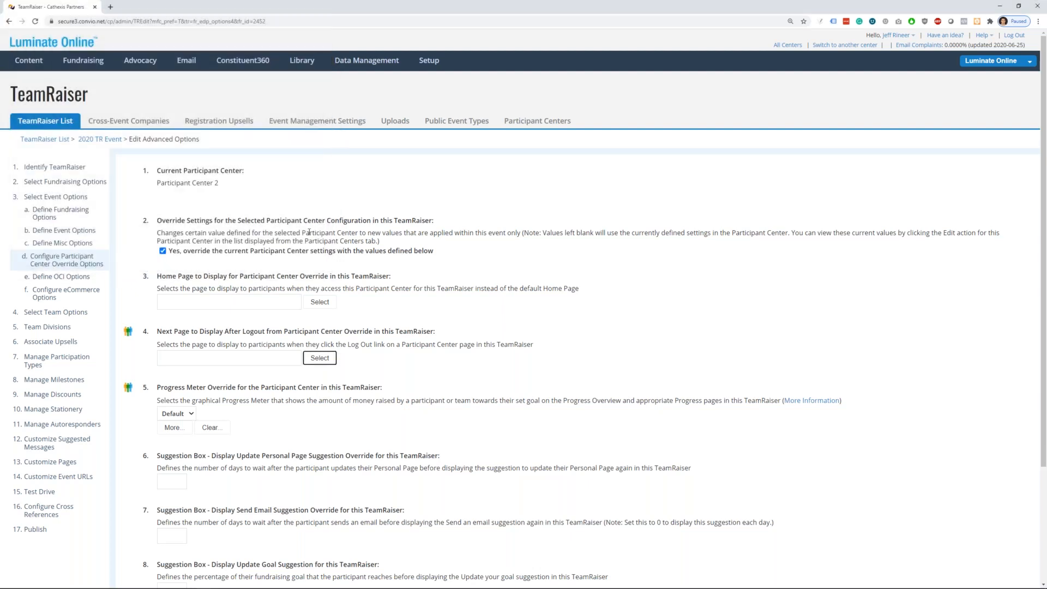
{"action": "left_click", "coordinate": [201, 252]}
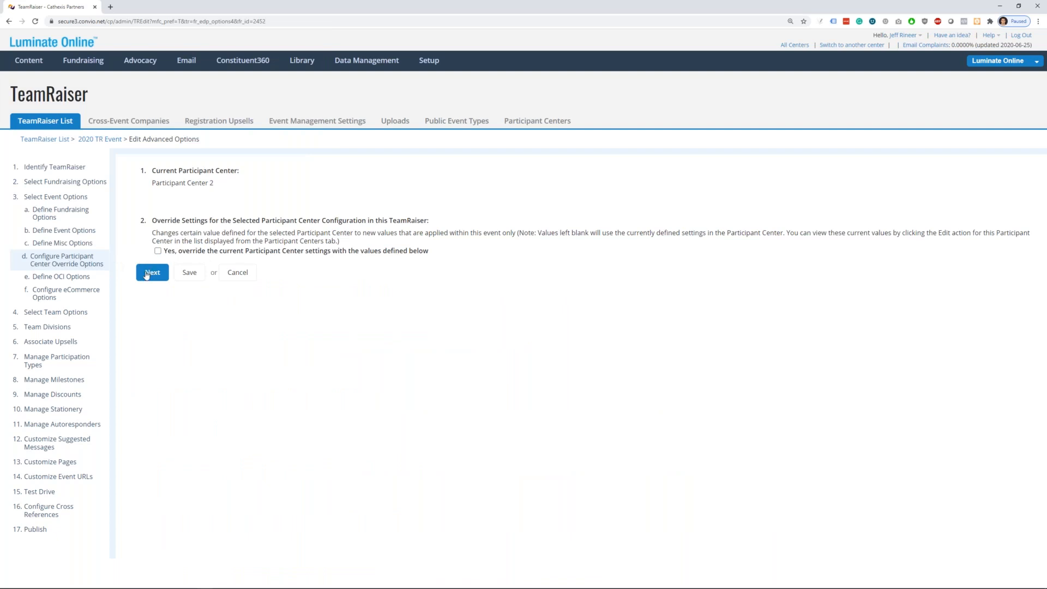
Step: Go through the OCI and eCommerce options without changes and finish the advanced options
{"action": "left_click", "coordinate": [88, 282]}
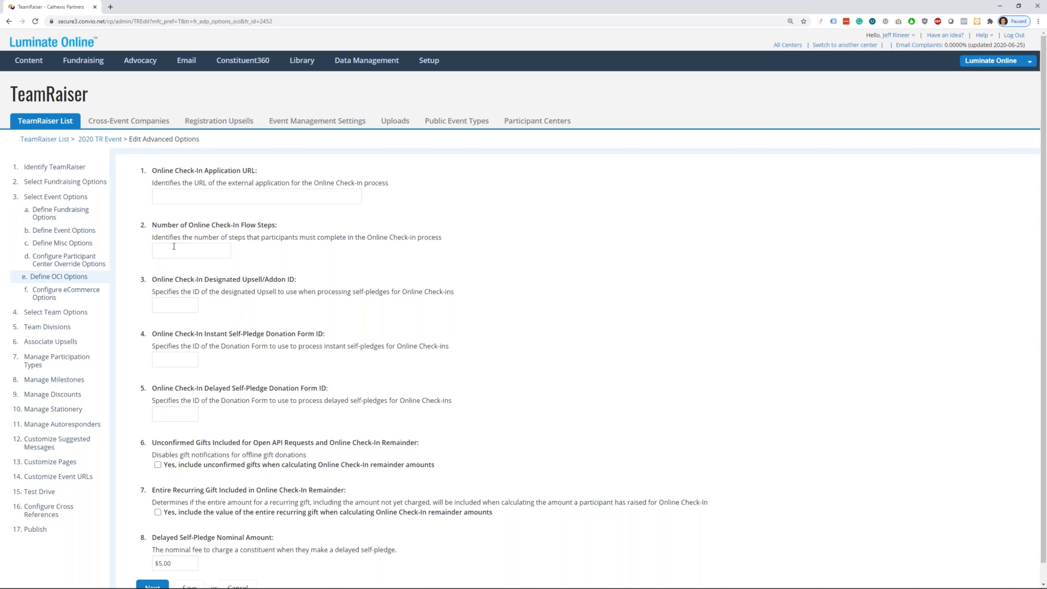
{"action": "left_click", "coordinate": [70, 297]}
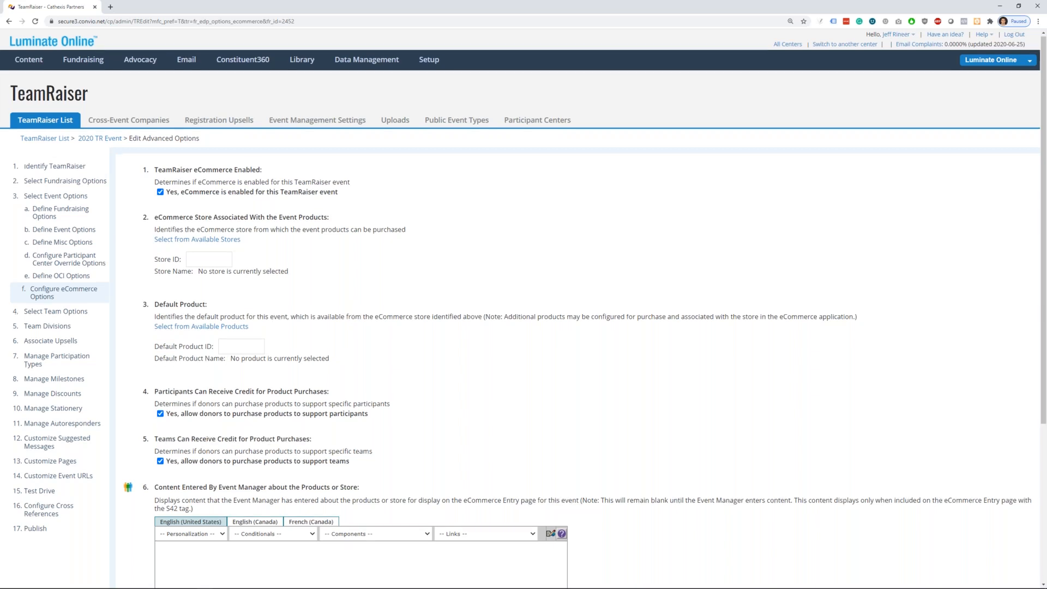
{"action": "scroll", "coordinate": [327, 377], "scroll_direction": "down", "scroll_amount": 1}
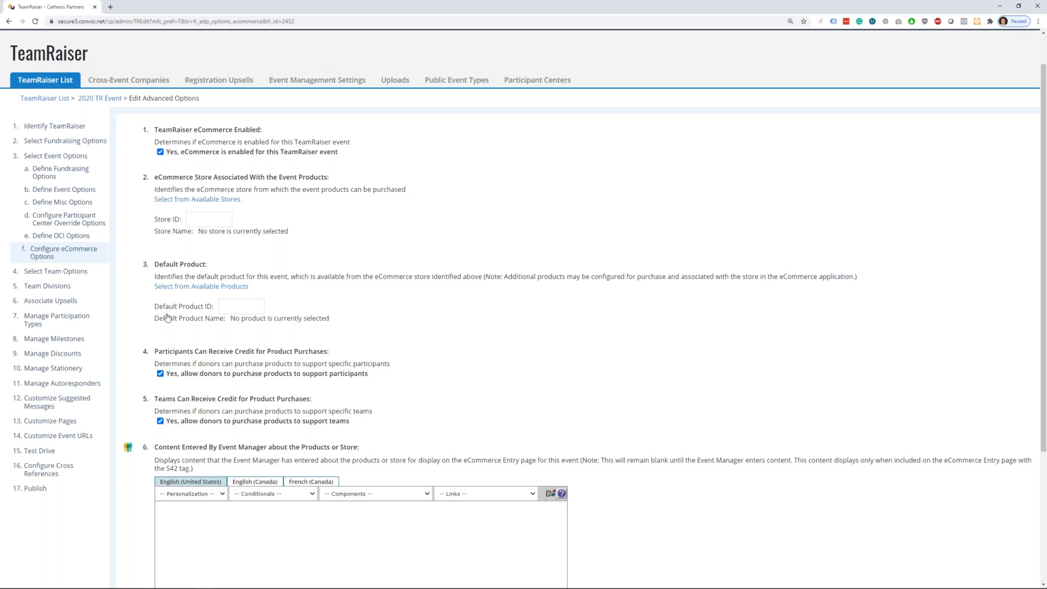
{"action": "scroll", "coordinate": [146, 377], "scroll_direction": "down", "scroll_amount": 3}
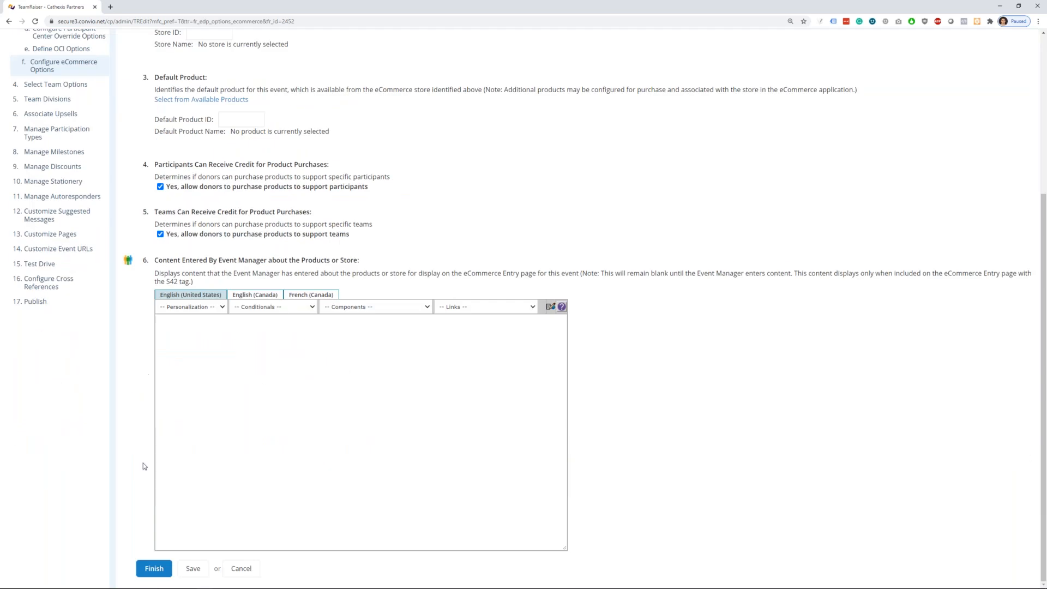
{"action": "left_click", "coordinate": [153, 569]}
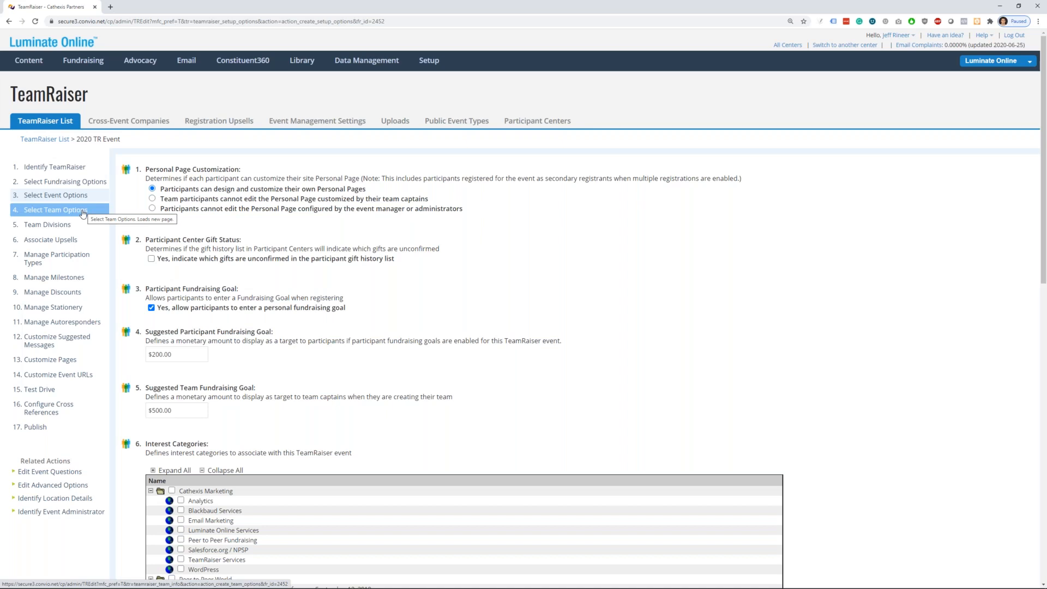
Step: Save the team options with teams allowed to be created in this TeamRaiser event
{"action": "left_click", "coordinate": [83, 211]}
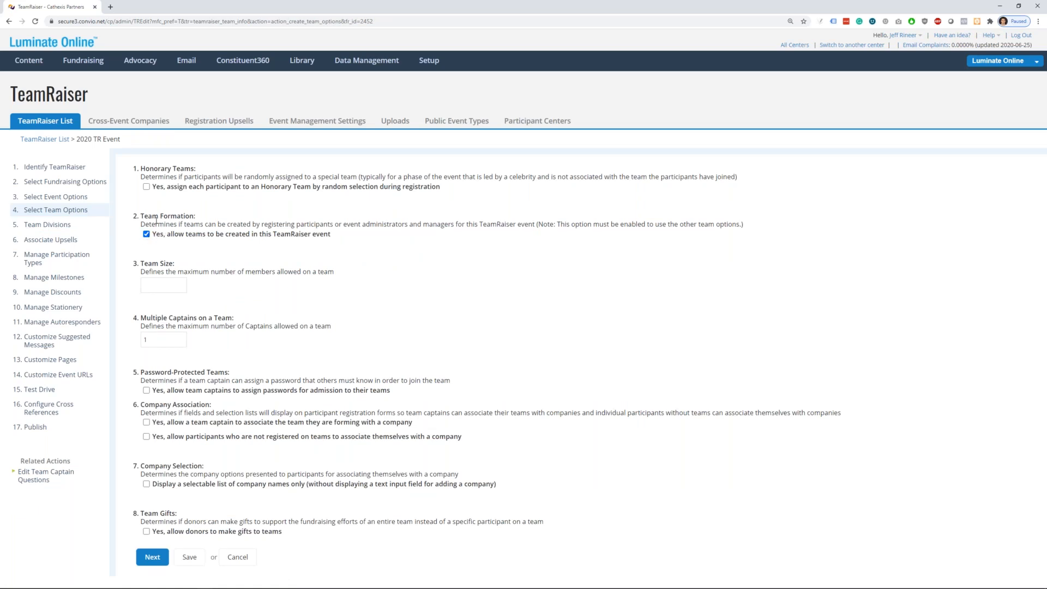
{"action": "left_click", "coordinate": [174, 239]}
{"action": "left_click", "coordinate": [175, 239]}
{"action": "left_click", "coordinate": [188, 555]}
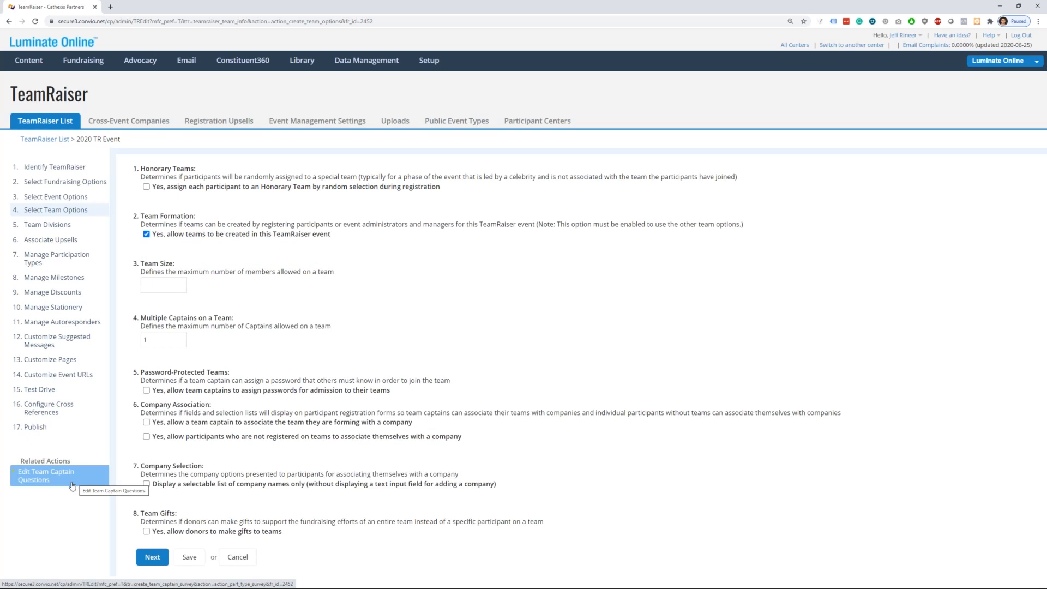
Step: Check and finish the team captain questions, and continue past the team options and team divisions to the upsells
{"action": "left_click", "coordinate": [72, 486]}
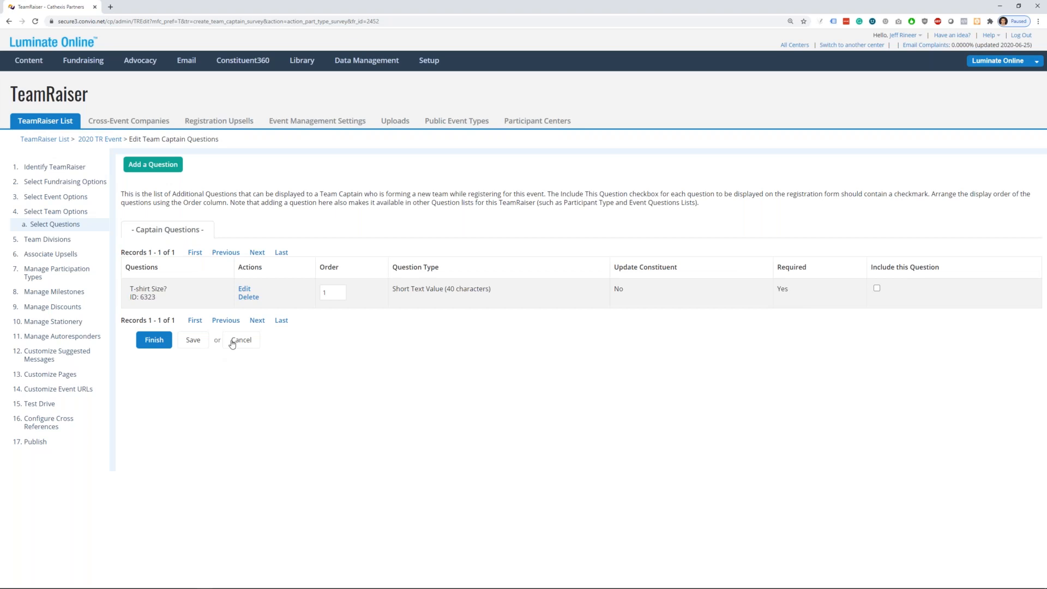
{"action": "left_click", "coordinate": [154, 342]}
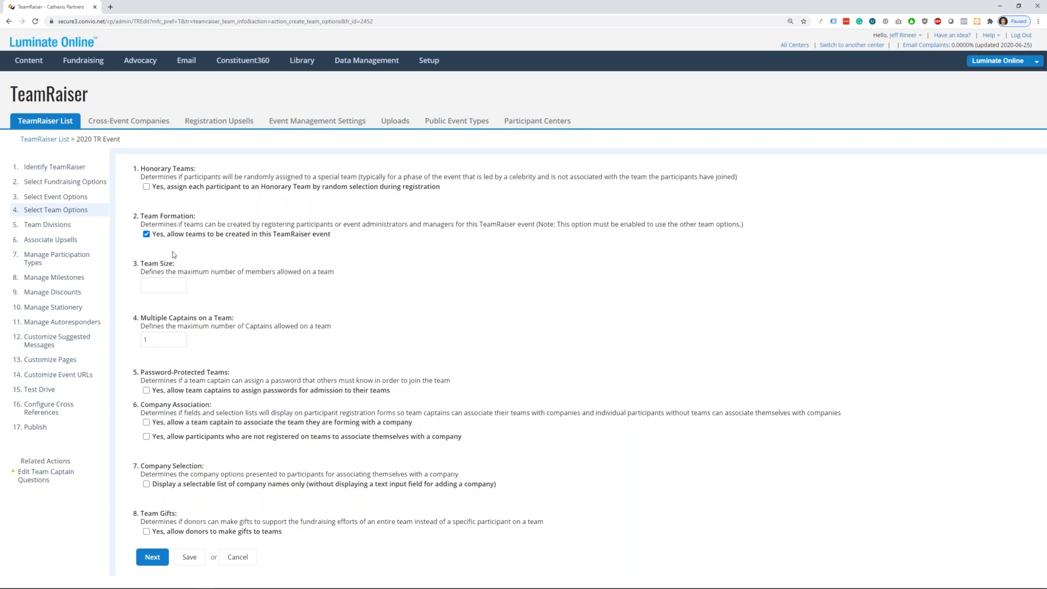
{"action": "left_click", "coordinate": [142, 562]}
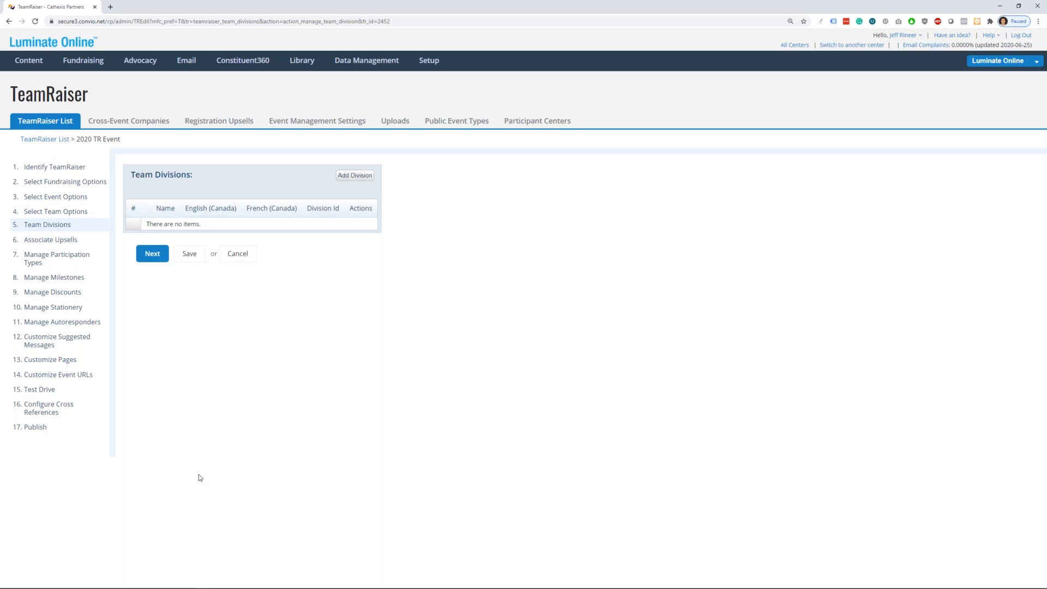
{"action": "left_click", "coordinate": [143, 257]}
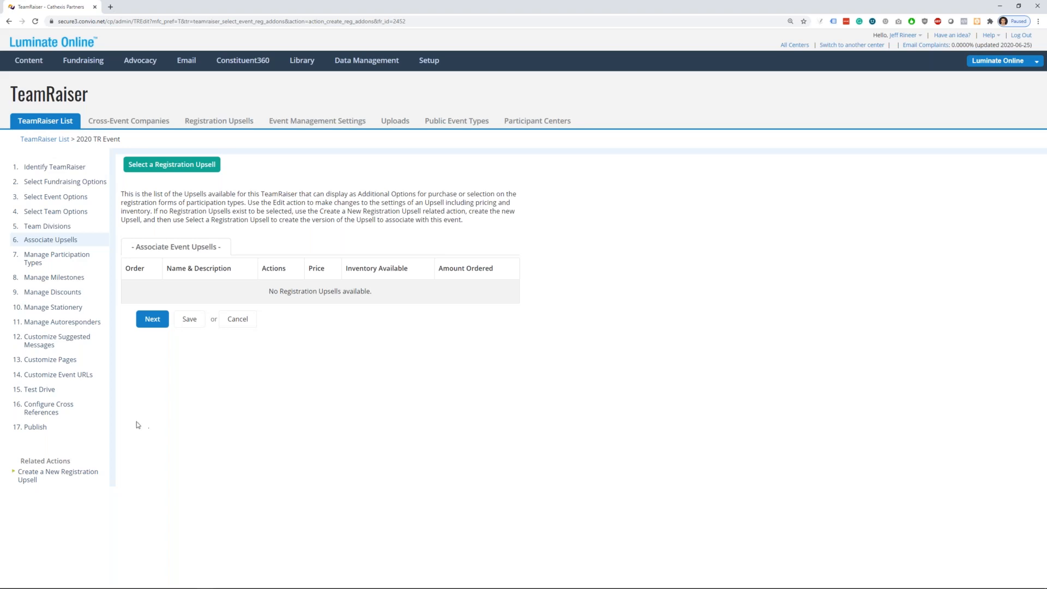
Step: Examine the settings for creating a new registration upsell, including its TeamRaiser type, select list text and display choices
{"action": "left_click", "coordinate": [96, 465]}
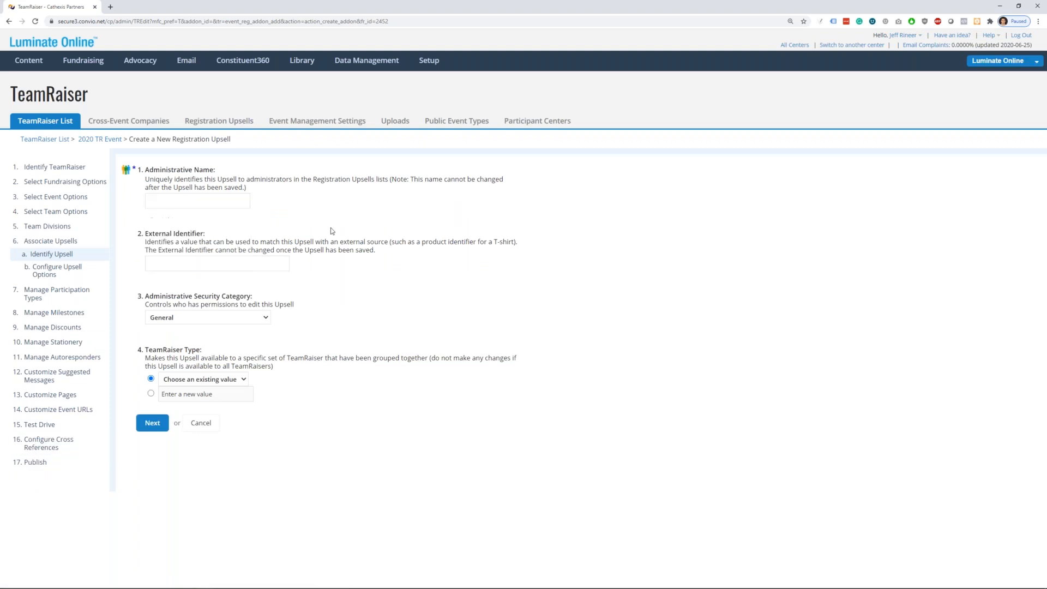
{"action": "left_click", "coordinate": [240, 380]}
{"action": "left_click", "coordinate": [295, 386]}
{"action": "left_click", "coordinate": [71, 271]}
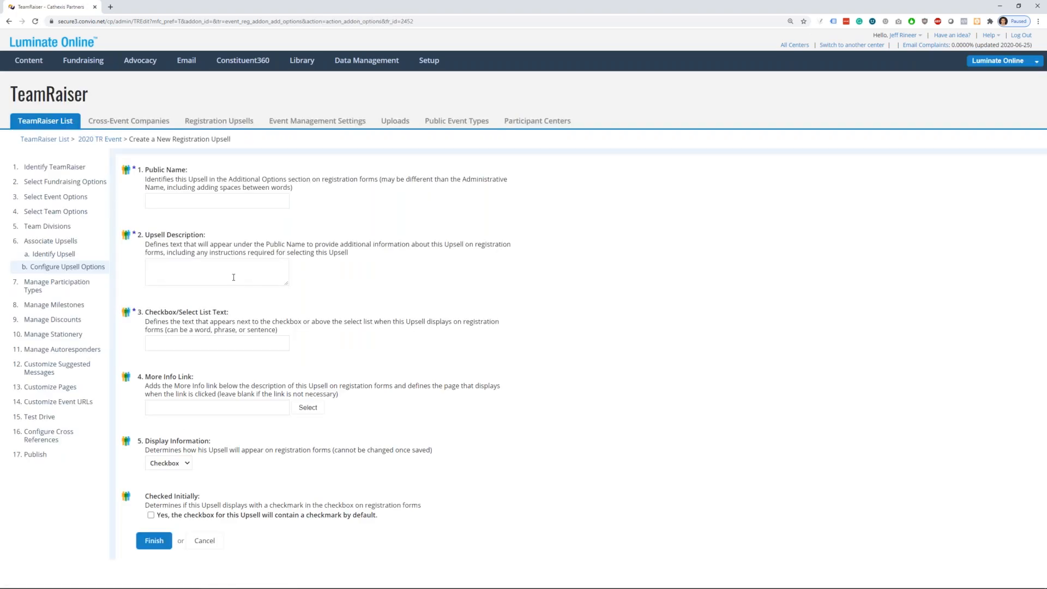
{"action": "left_click", "coordinate": [191, 342]}
{"action": "left_click", "coordinate": [296, 340]}
{"action": "left_click", "coordinate": [187, 464]}
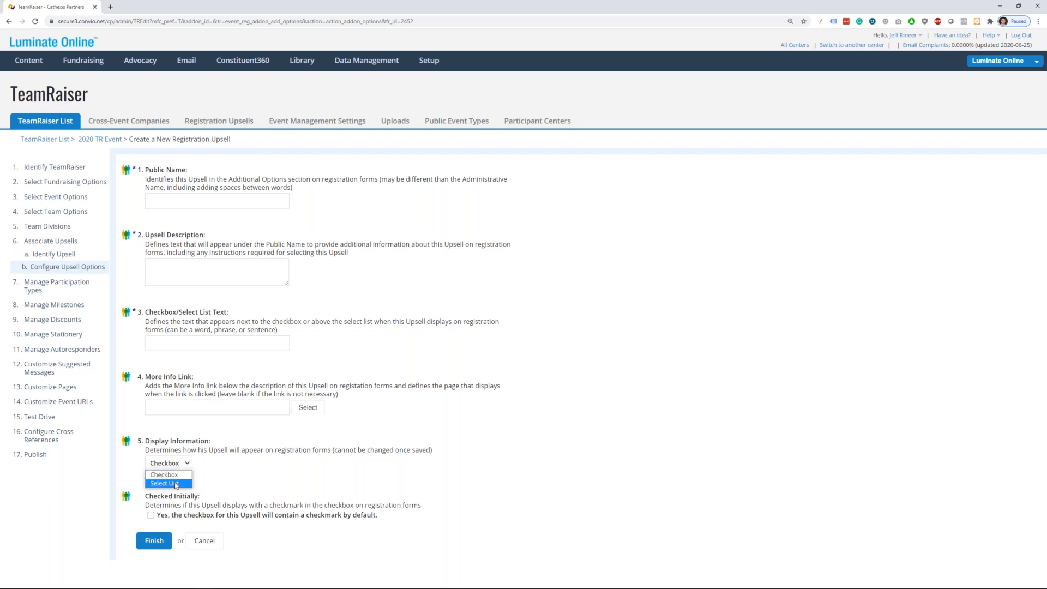
{"action": "left_click", "coordinate": [216, 488]}
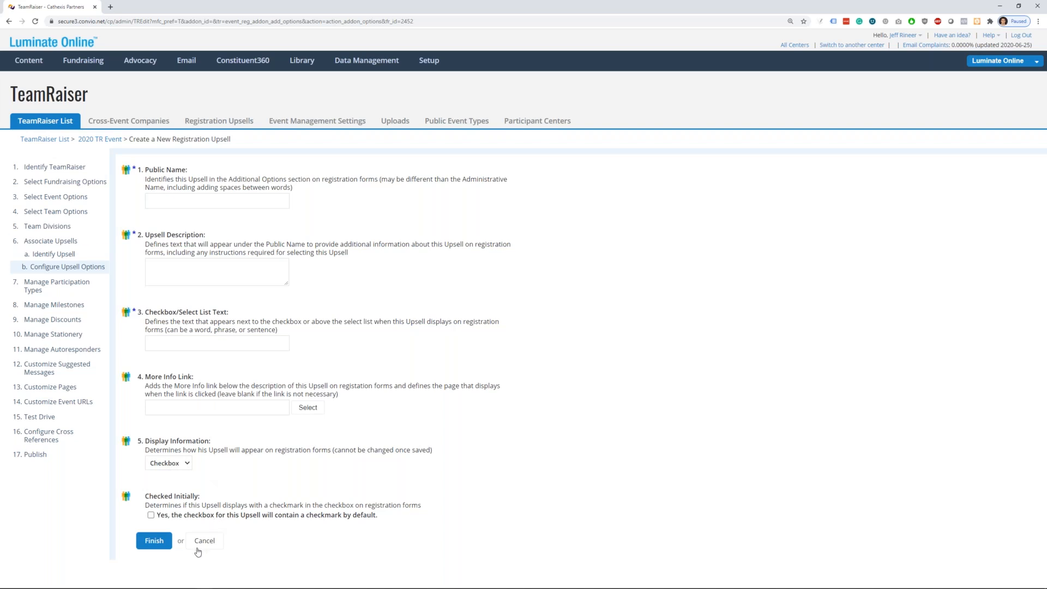
{"action": "left_click", "coordinate": [72, 243]}
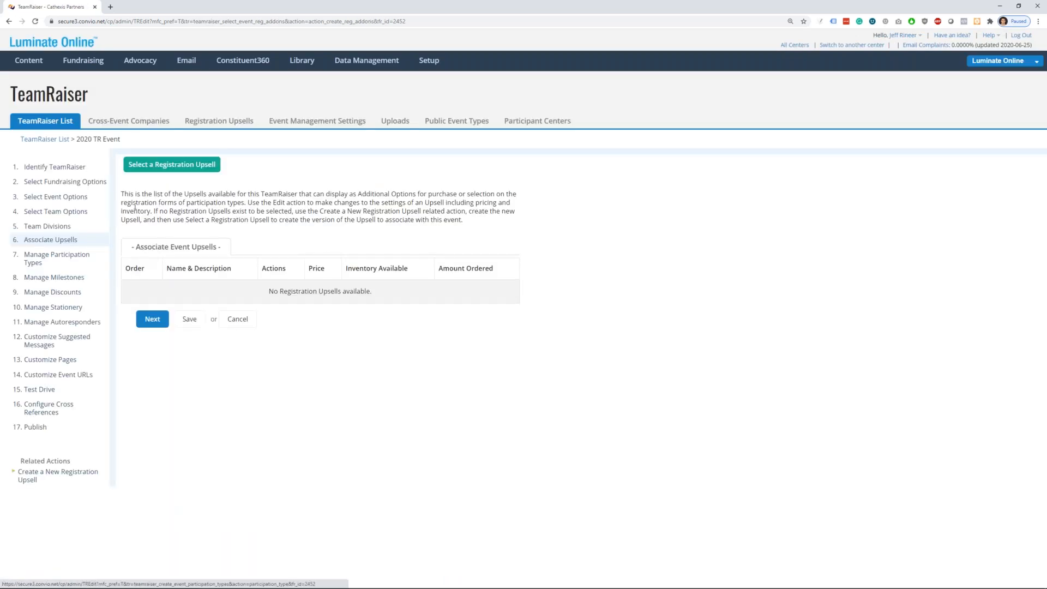
Step: Associate the existing T-Shirt registration upsell with the event, keeping its settings, and continue to the participation types
{"action": "left_click", "coordinate": [147, 173]}
{"action": "left_click", "coordinate": [174, 204]}
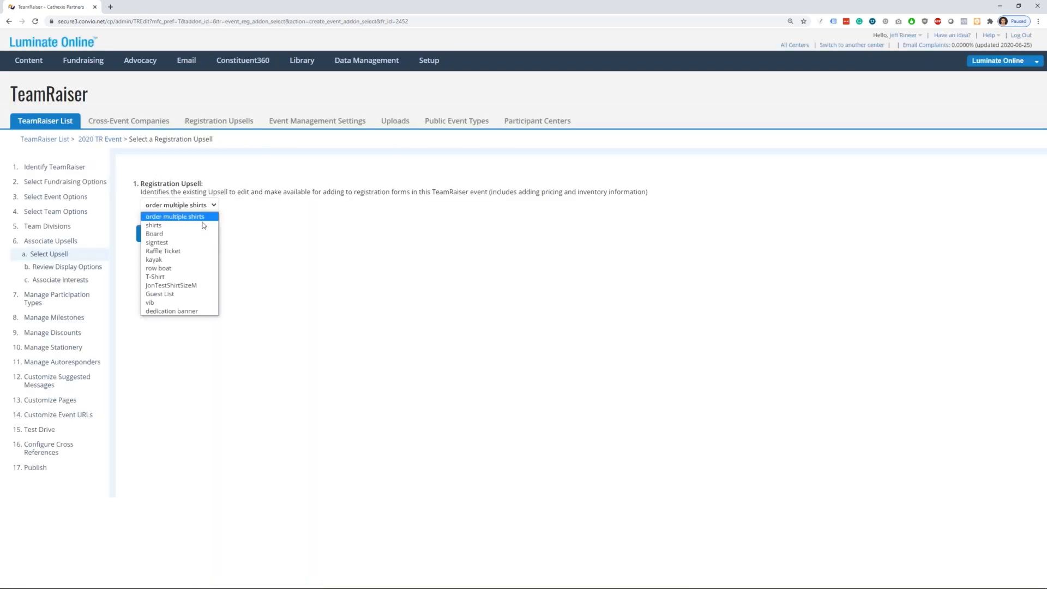
{"action": "left_click", "coordinate": [180, 278]}
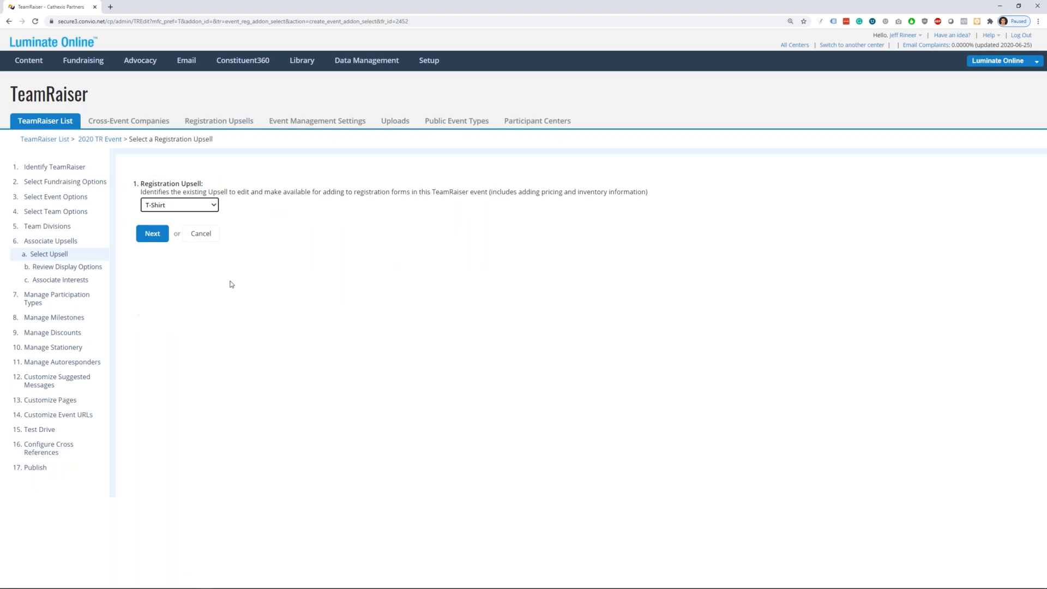
{"action": "left_click", "coordinate": [151, 234]}
{"action": "left_click", "coordinate": [185, 192]}
{"action": "scroll", "coordinate": [334, 255], "scroll_direction": "down", "scroll_amount": 3}
{"action": "scroll", "coordinate": [264, 249], "scroll_direction": "down", "scroll_amount": 3}
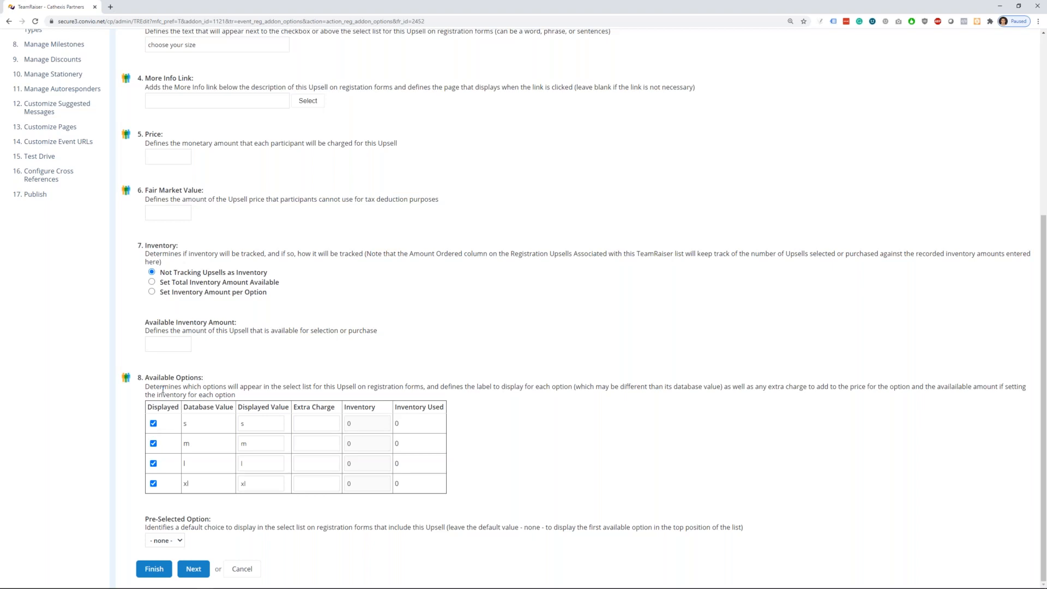
{"action": "left_click", "coordinate": [174, 543]}
{"action": "left_click", "coordinate": [219, 543]}
{"action": "left_click", "coordinate": [153, 568]}
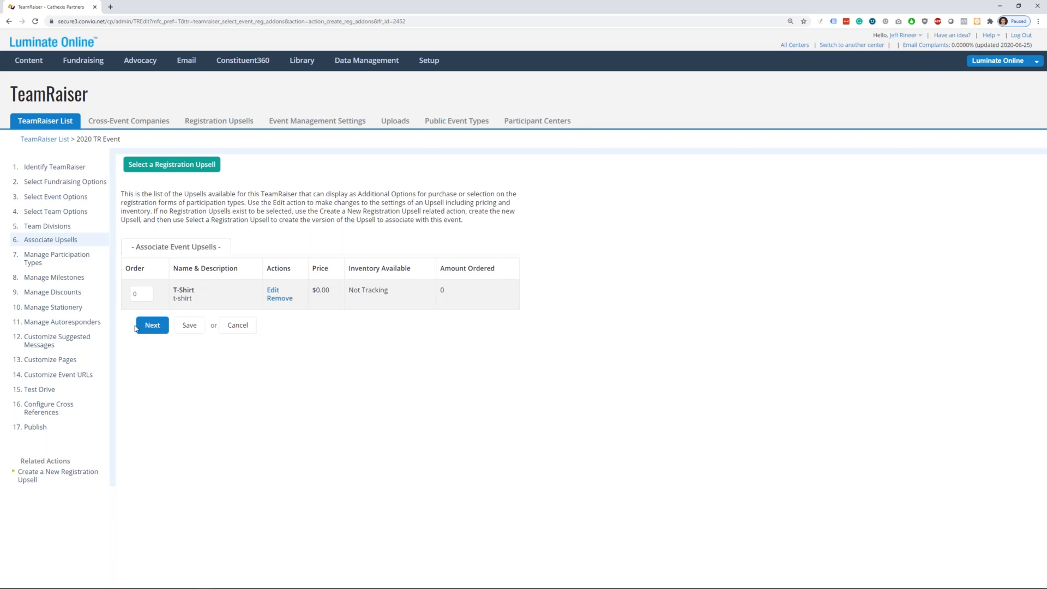
{"action": "left_click", "coordinate": [152, 331]}
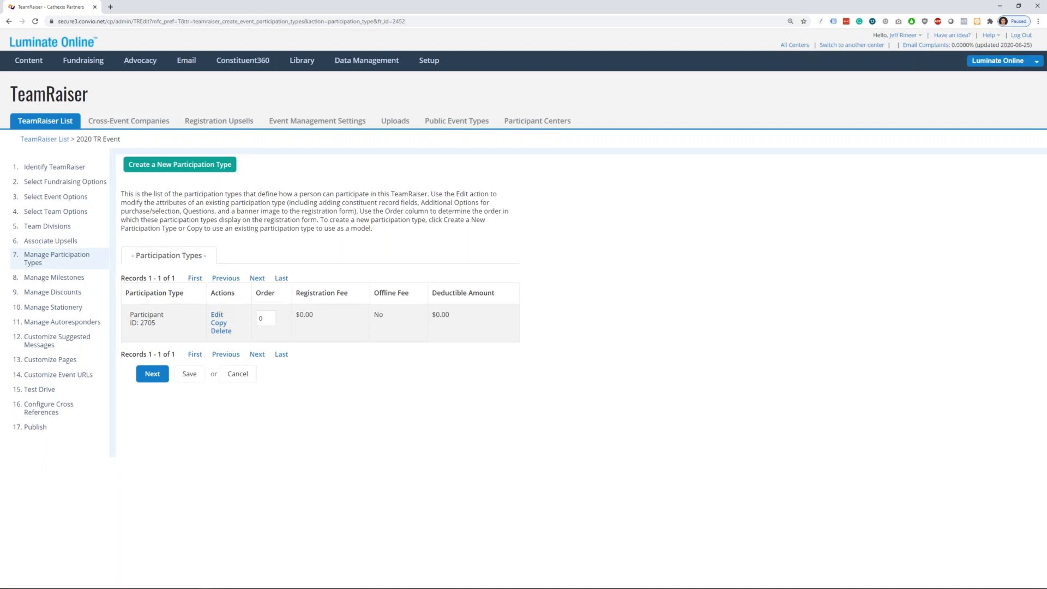
Step: Set a minimum fundraising goal of 200 for the Participant participation type, keeping fundraising enabled, and continue to its type options
{"action": "left_click", "coordinate": [218, 316]}
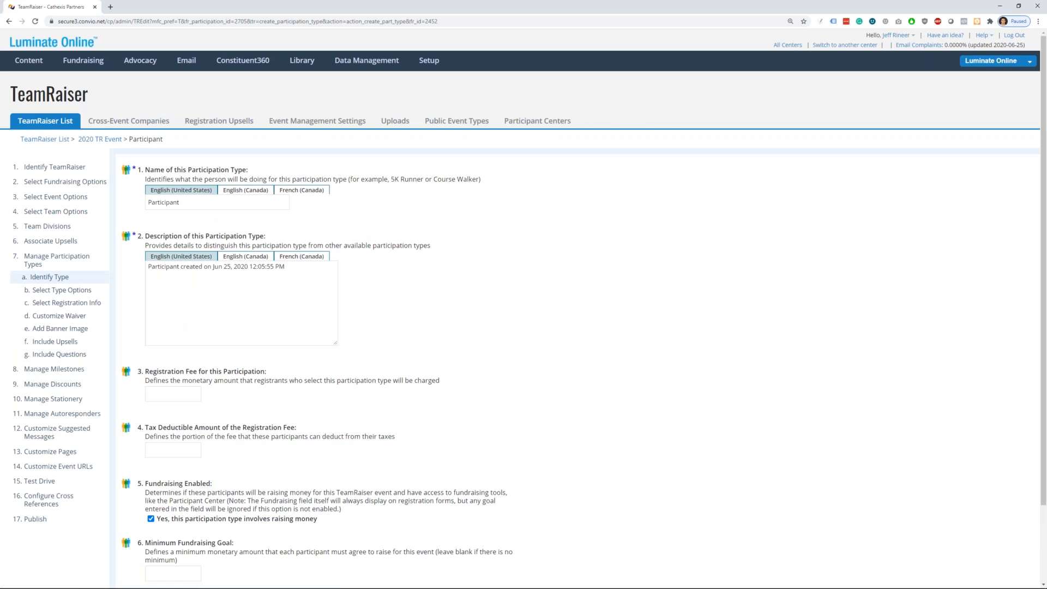
{"action": "left_click", "coordinate": [247, 267]}
{"action": "left_click_drag", "start_coordinate": [293, 275], "coordinate": [172, 283]}
{"action": "left_click", "coordinate": [170, 396]}
{"action": "scroll", "coordinate": [400, 410], "scroll_direction": "down", "scroll_amount": 1}
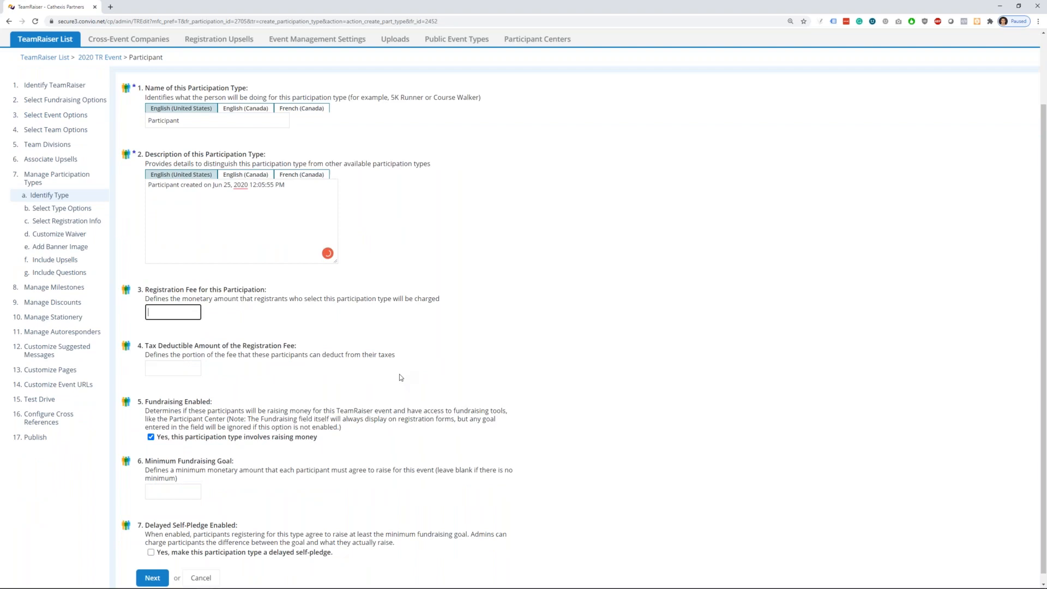
{"action": "scroll", "coordinate": [401, 376], "scroll_direction": "down", "scroll_amount": 2}
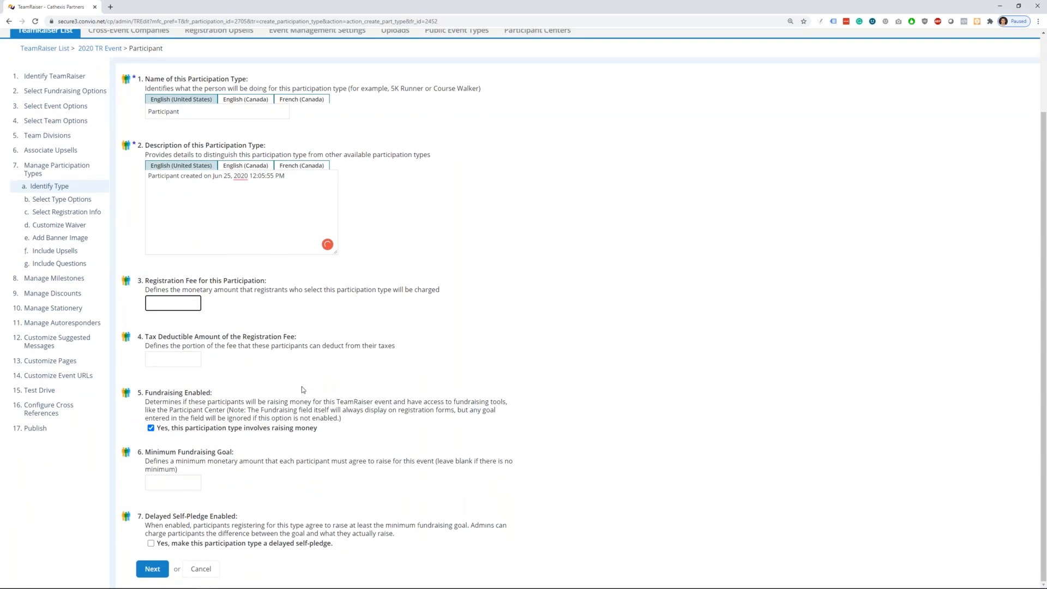
{"action": "left_click", "coordinate": [195, 434]}
{"action": "left_click", "coordinate": [195, 433]}
{"action": "left_click", "coordinate": [180, 483]}
{"action": "type", "text": "200"}
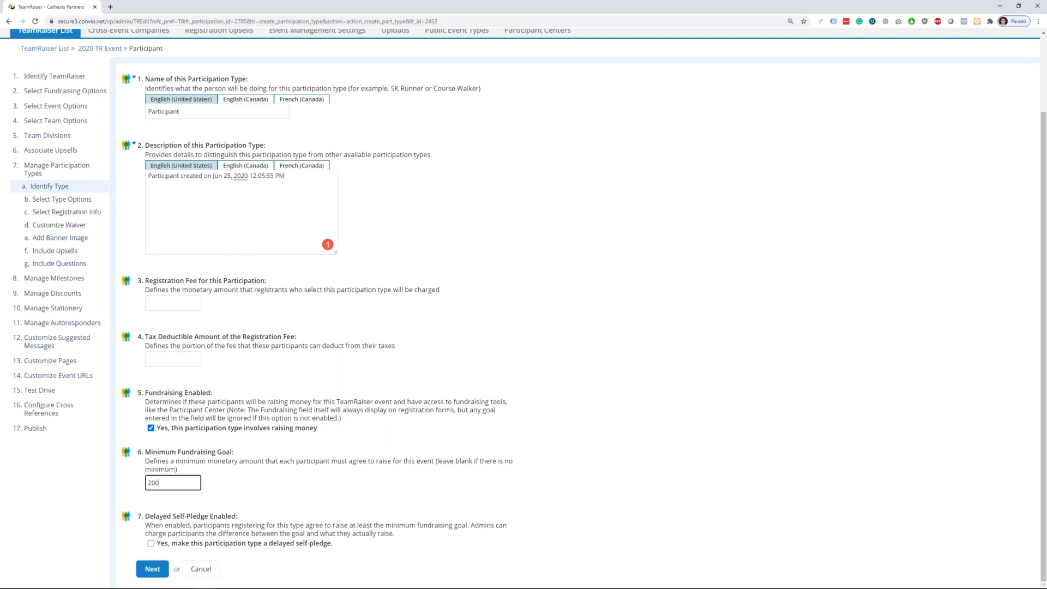
{"action": "left_click", "coordinate": [153, 569]}
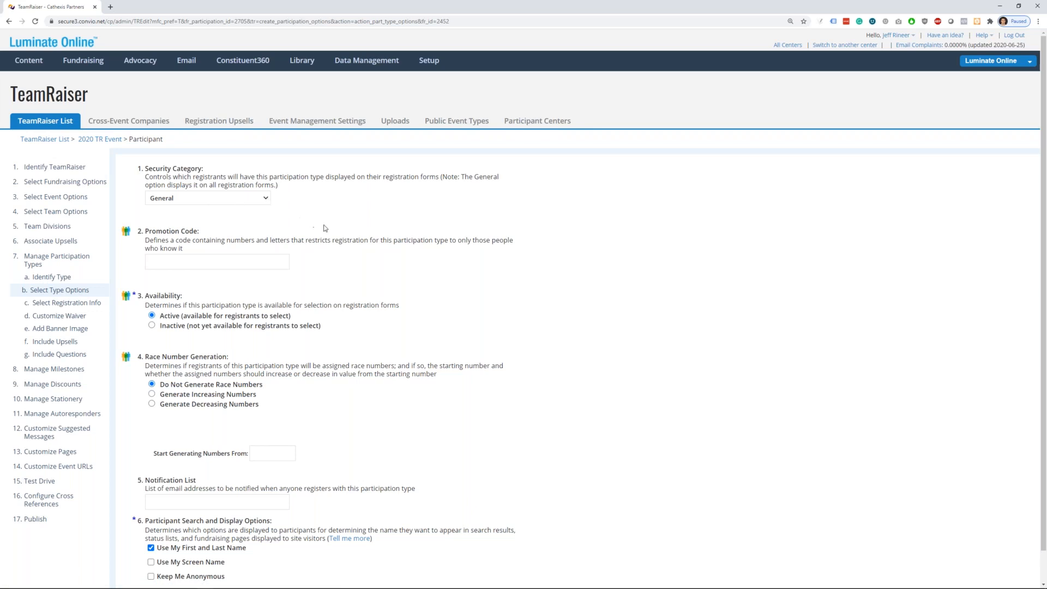
Step: Keep the default type options and registration information fields for the Participant participation type, and continue to its waiver
{"action": "scroll", "coordinate": [332, 235], "scroll_direction": "down", "scroll_amount": 1}
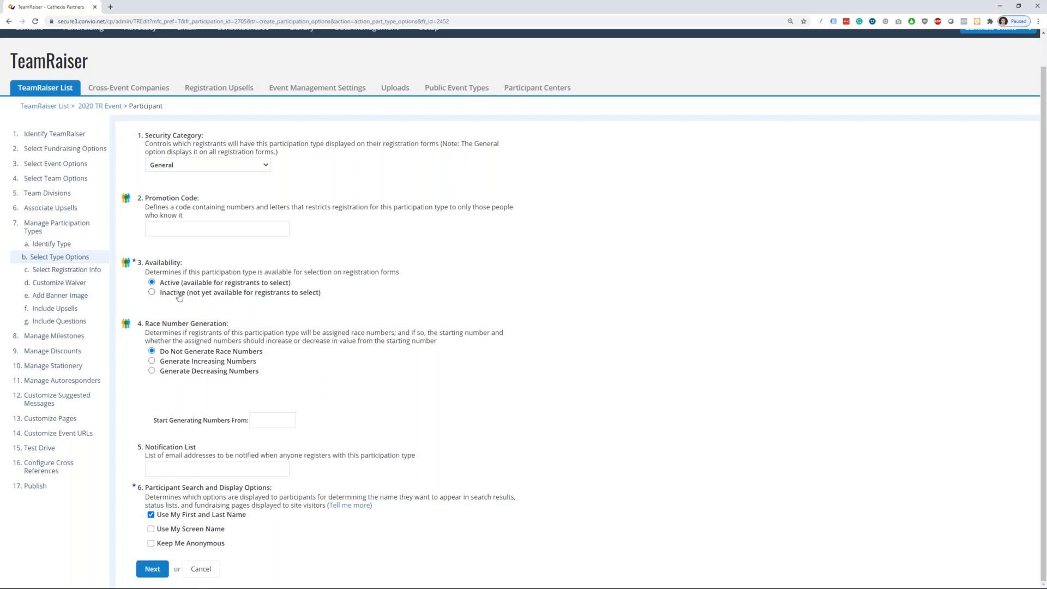
{"action": "left_click", "coordinate": [174, 468]}
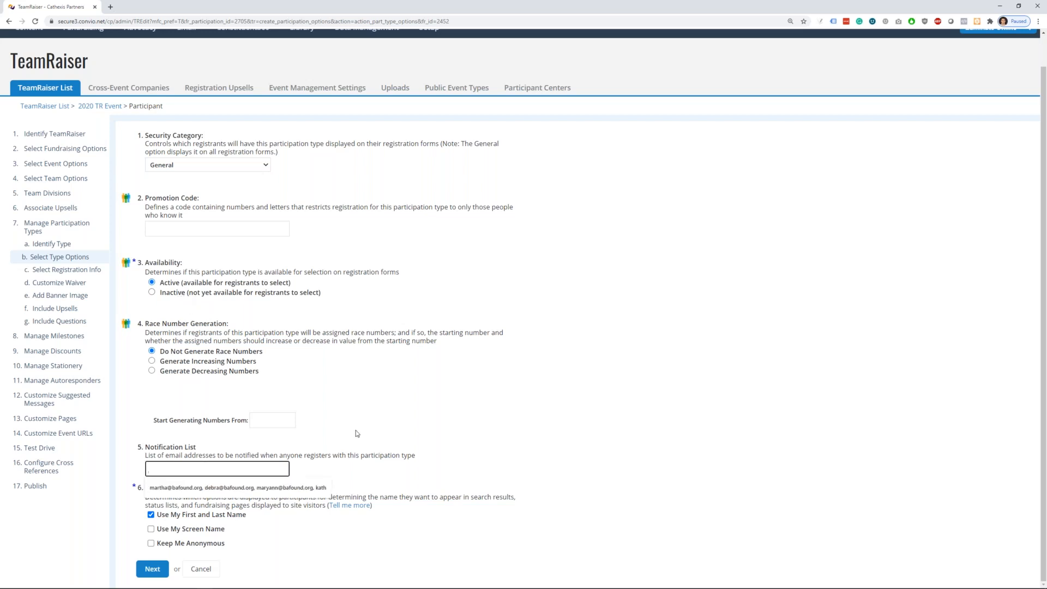
{"action": "left_click", "coordinate": [475, 444]}
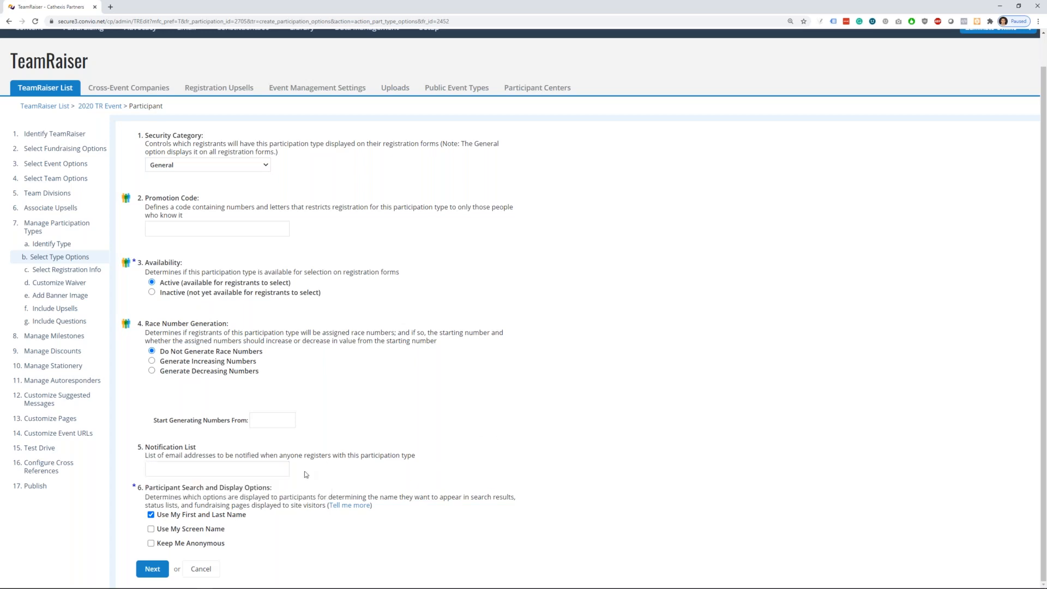
{"action": "left_click", "coordinate": [152, 570]}
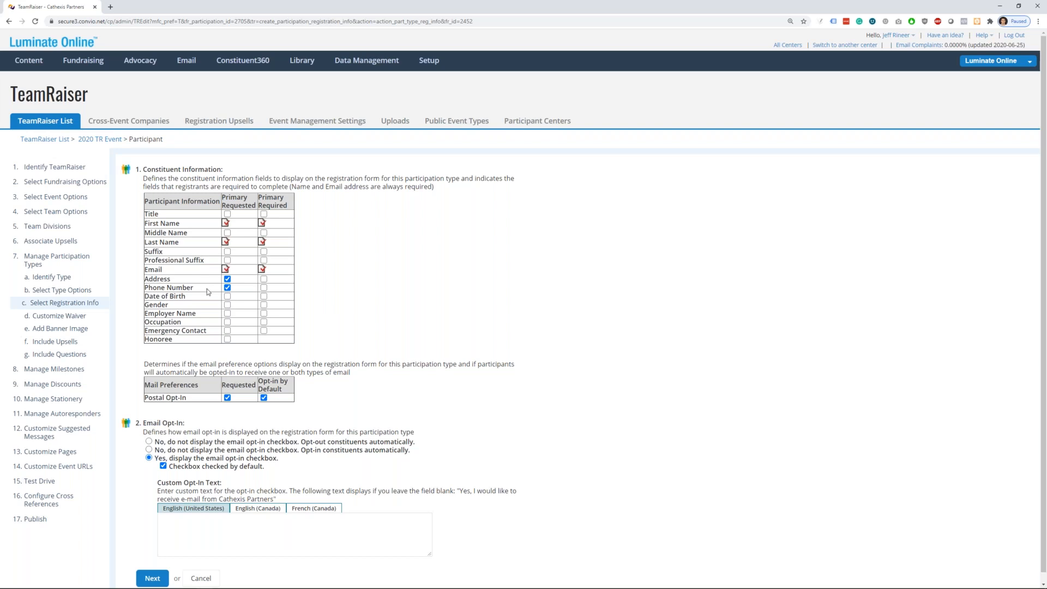
{"action": "scroll", "coordinate": [216, 383], "scroll_direction": "down", "scroll_amount": 1}
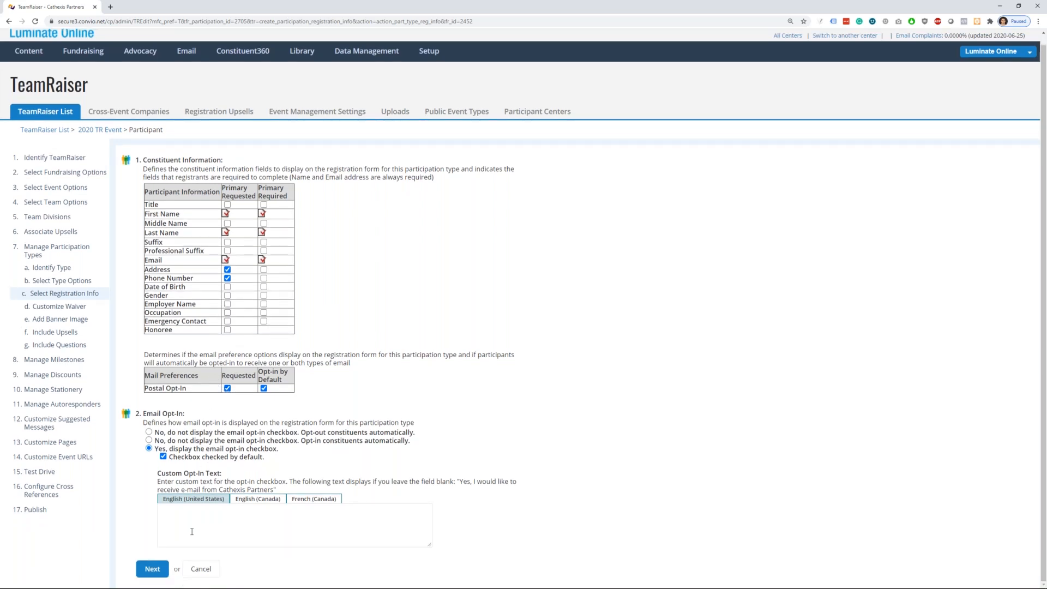
{"action": "left_click", "coordinate": [151, 572]}
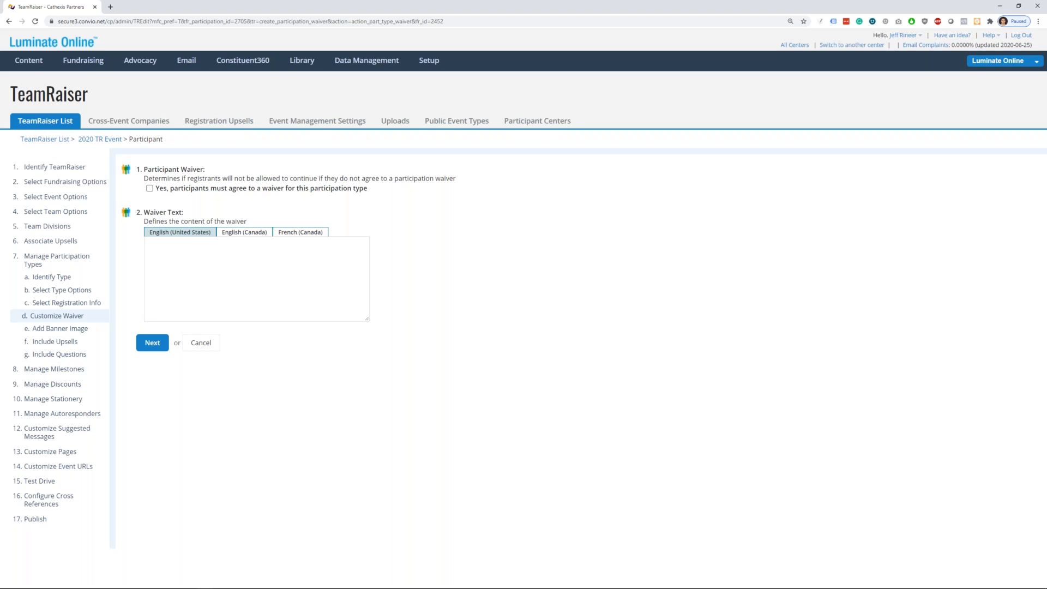
Step: Require participants to agree to a waiver with the text "Lorem ipsum", and continue past the banner image without adding one
{"action": "left_click", "coordinate": [149, 188]}
{"action": "left_click", "coordinate": [188, 261]}
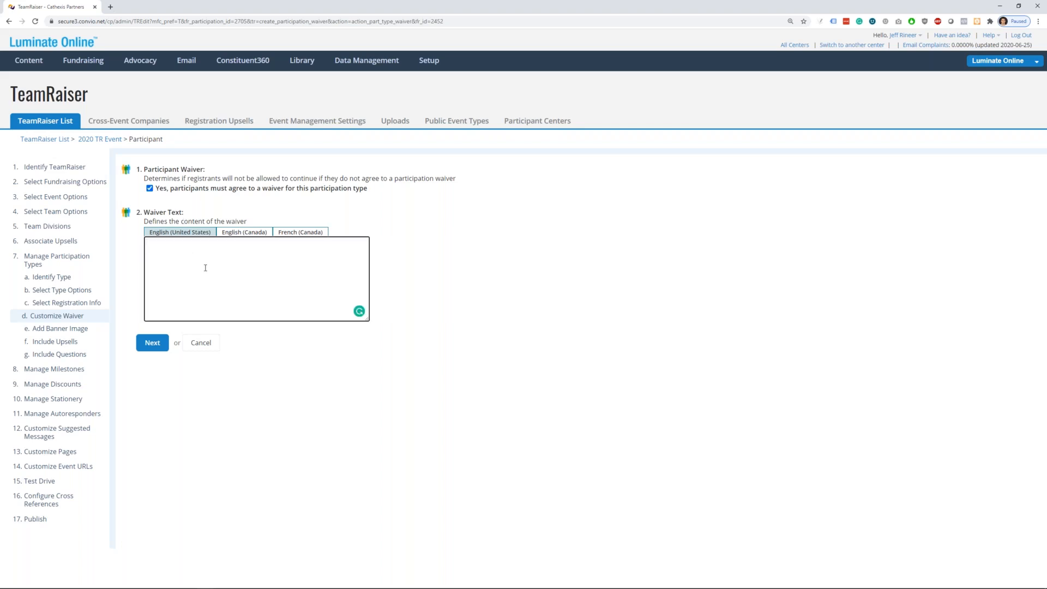
{"action": "type", "text": "Lorem ipsum"}
{"action": "left_click", "coordinate": [159, 342]}
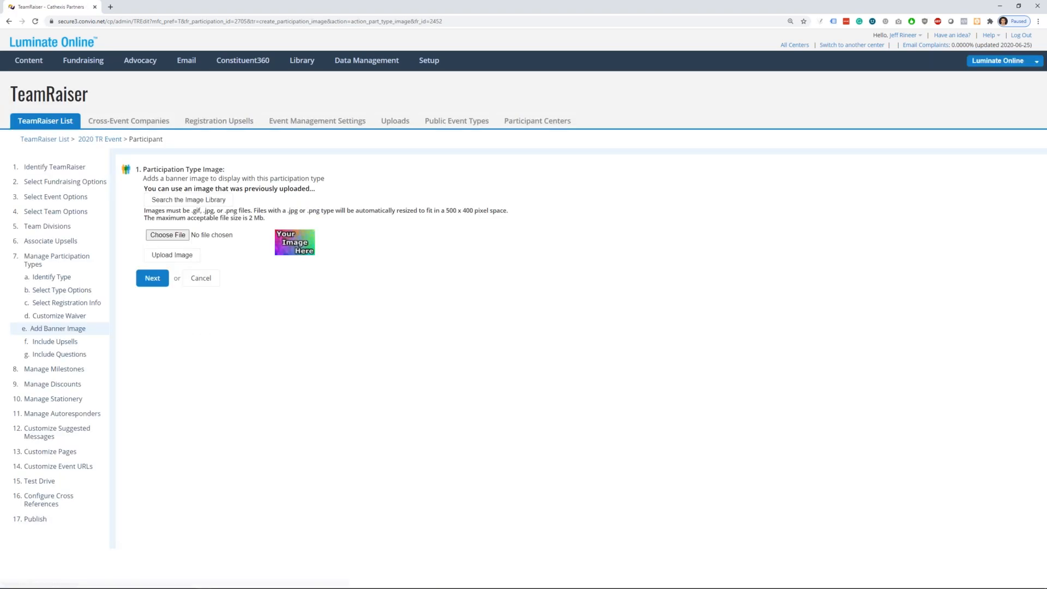
{"action": "left_click", "coordinate": [153, 279]}
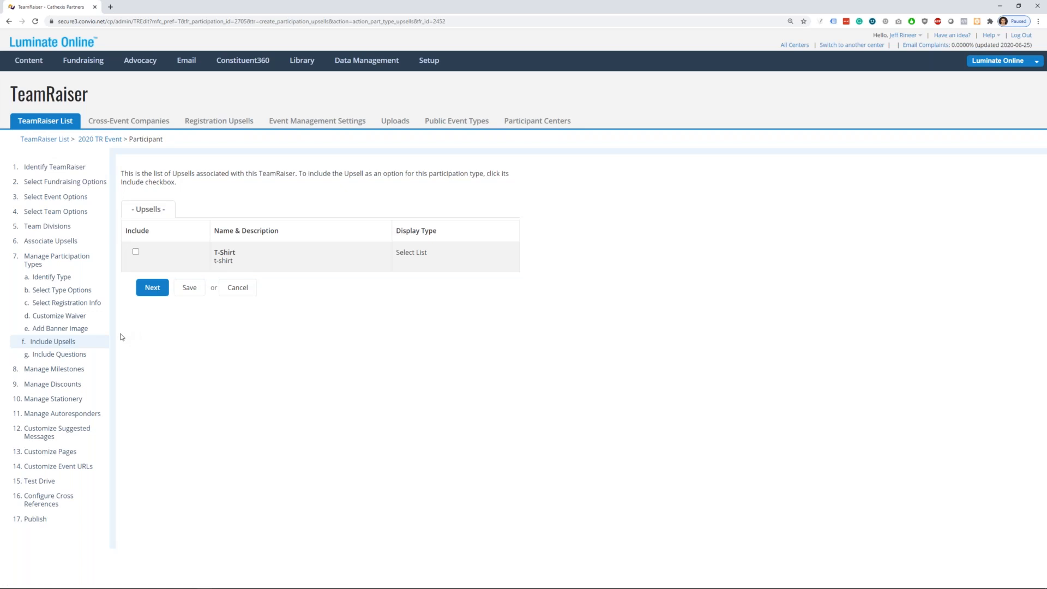
Step: Include the T-Shirt upsell and the "T-shirt Size?" question in the Participant participation type, and finish it
{"action": "left_click", "coordinate": [135, 253]}
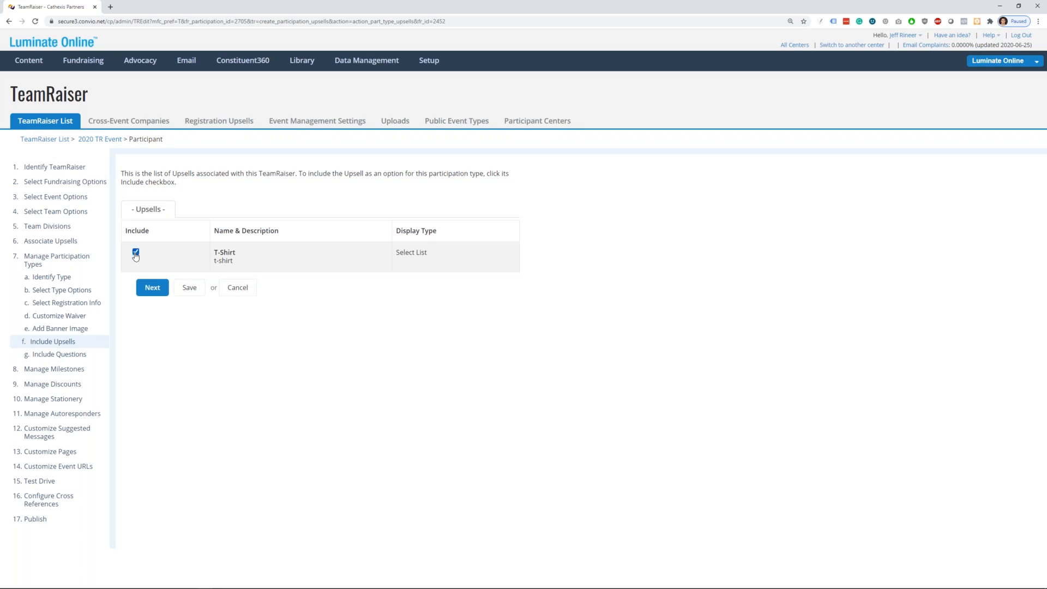
{"action": "left_click", "coordinate": [146, 288]}
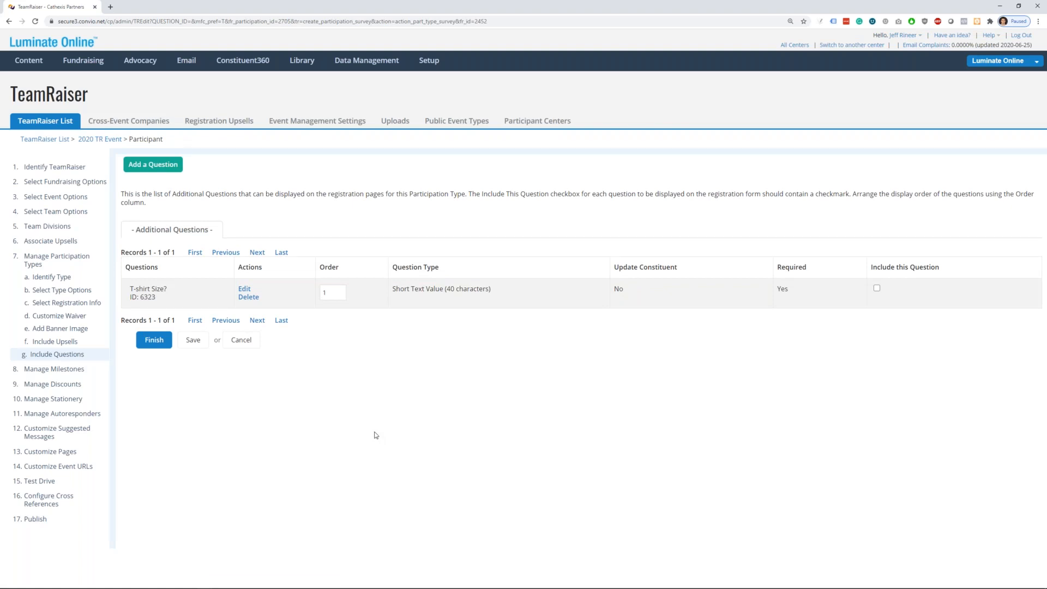
{"action": "left_click", "coordinate": [877, 288]}
{"action": "double_click", "coordinate": [144, 348]}
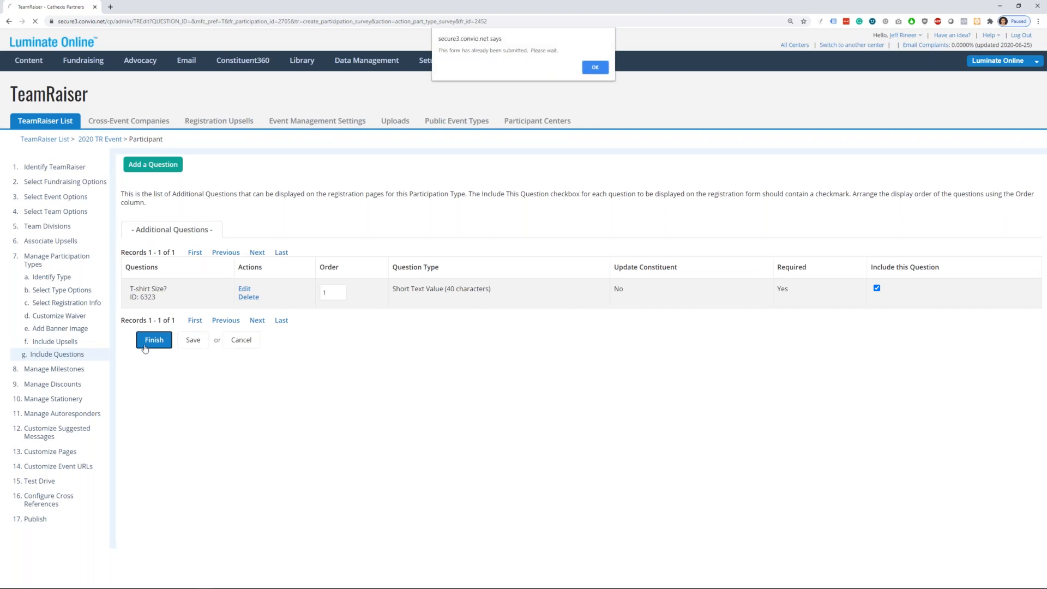
{"action": "left_click", "coordinate": [595, 67]}
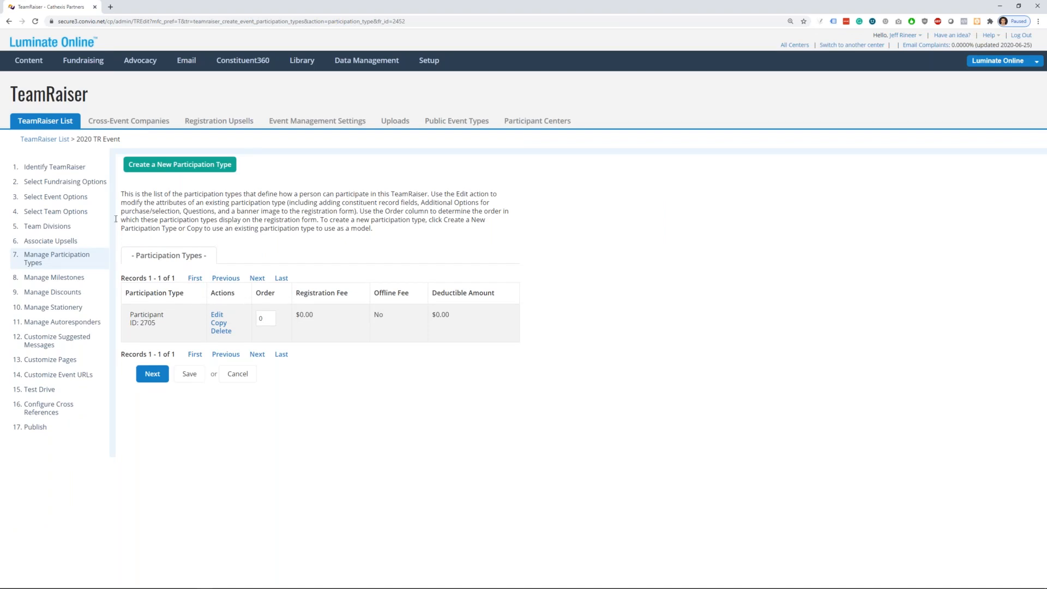
Step: Examine the settings for creating a new participation type, and return to the participation types list
{"action": "left_click", "coordinate": [85, 277]}
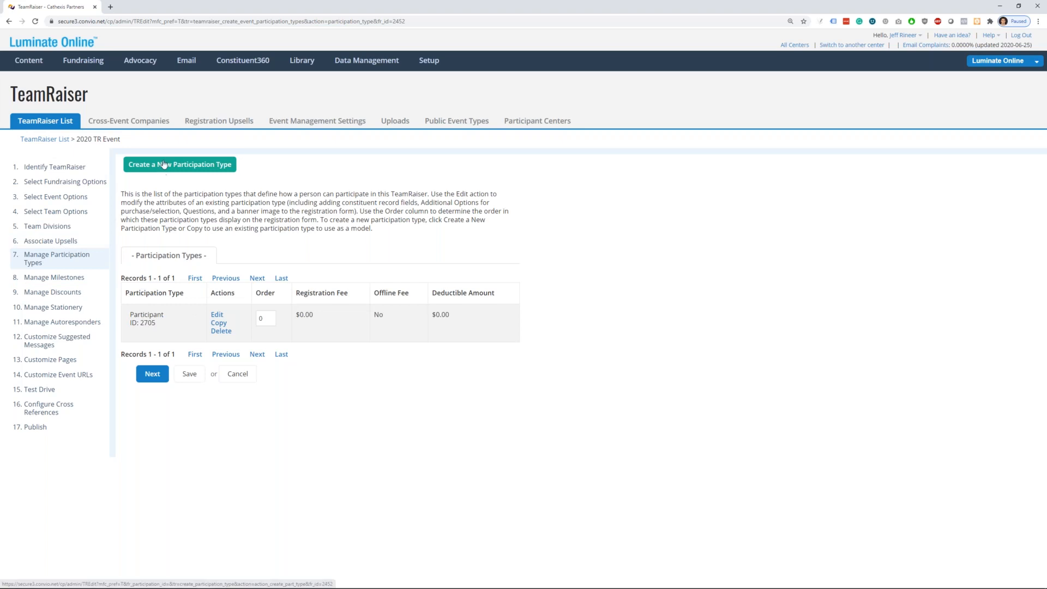
{"action": "left_click", "coordinate": [163, 165]}
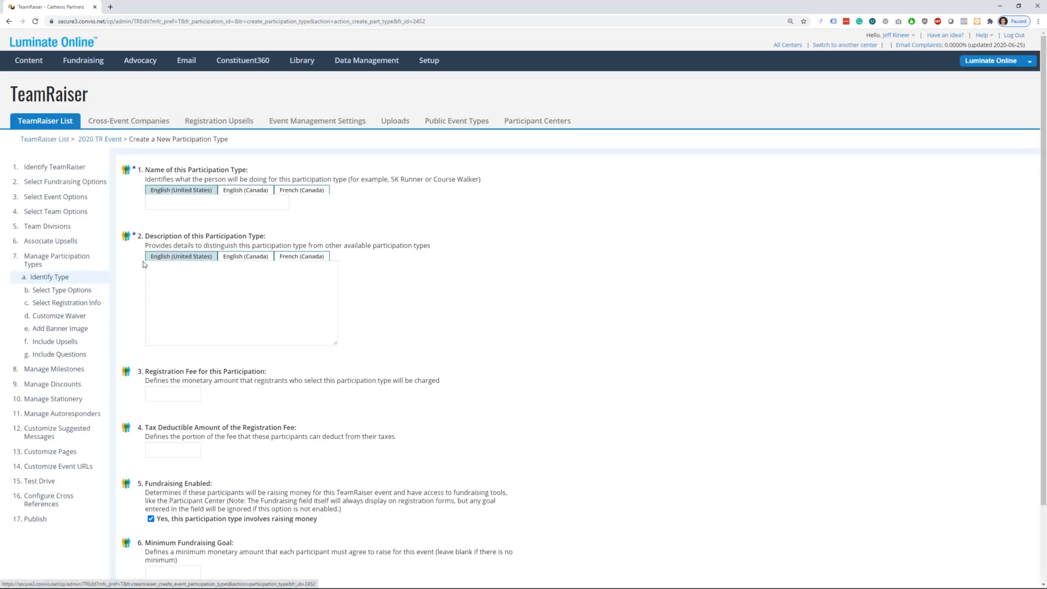
{"action": "scroll", "coordinate": [77, 272], "scroll_direction": "down", "scroll_amount": 2}
{"action": "scroll", "coordinate": [61, 268], "scroll_direction": "up", "scroll_amount": 2}
{"action": "left_click", "coordinate": [61, 268]}
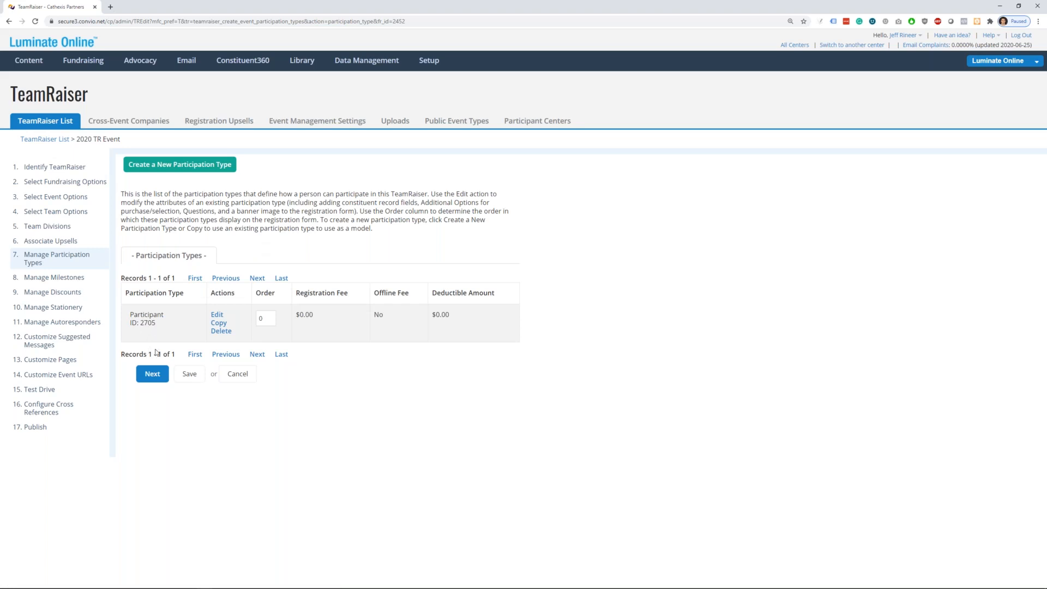
Step: Create a participant milestone named Badge with the description "Description" and a required amount of 100, and continue to the admin notification
{"action": "left_click", "coordinate": [146, 374]}
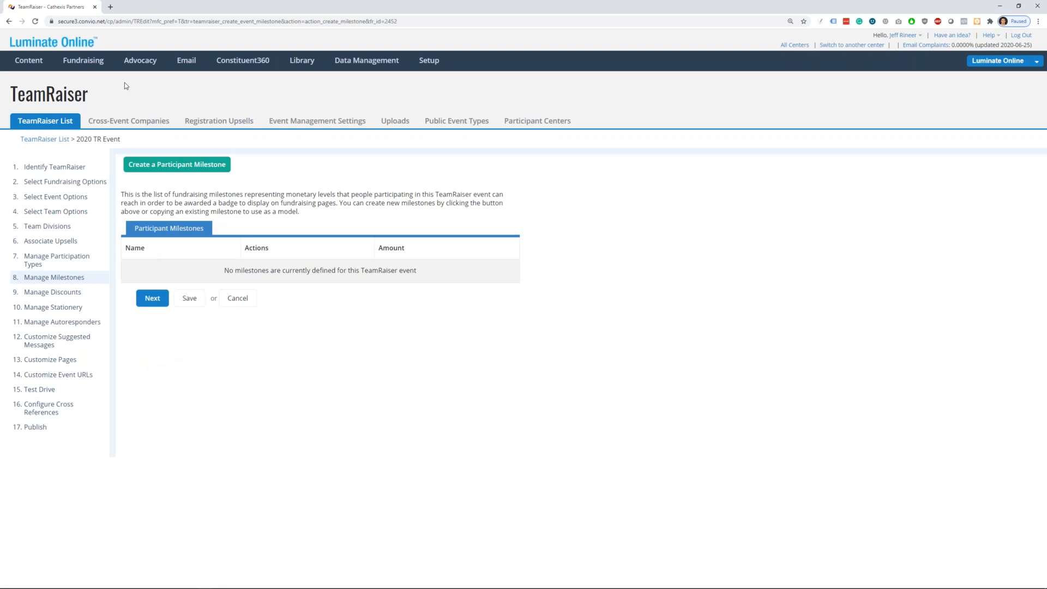
{"action": "left_click", "coordinate": [169, 171]}
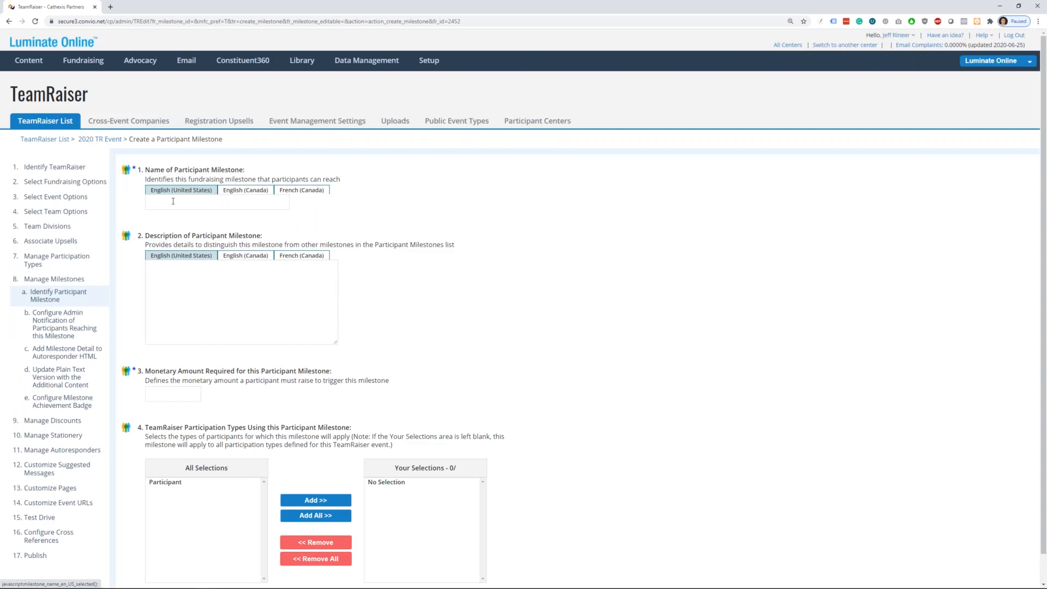
{"action": "left_click", "coordinate": [186, 205]}
{"action": "type", "text": "Badge"}
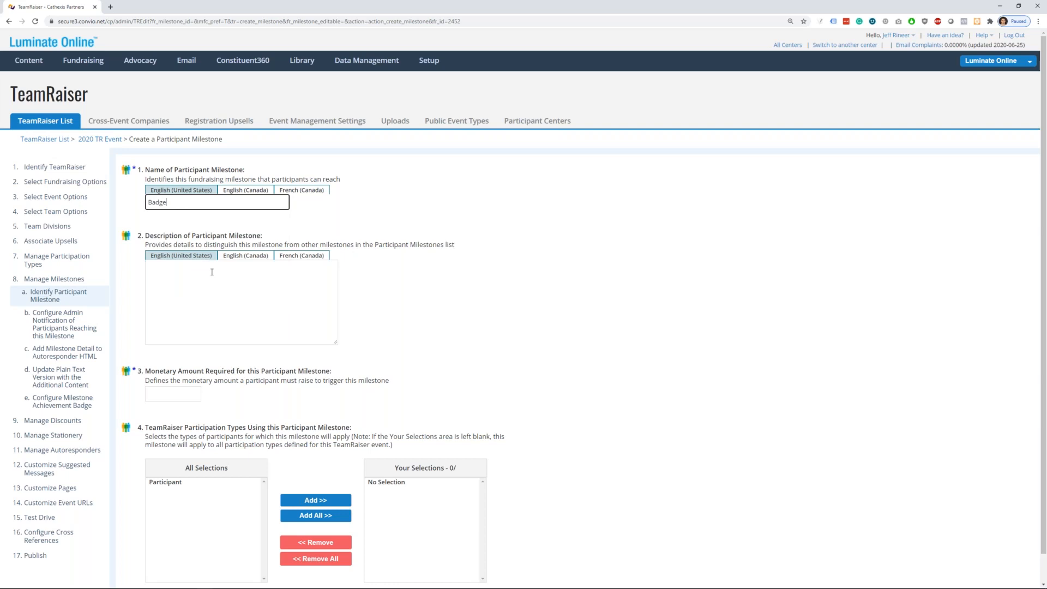
{"action": "left_click", "coordinate": [216, 300]}
{"action": "type", "text": "Descr"}
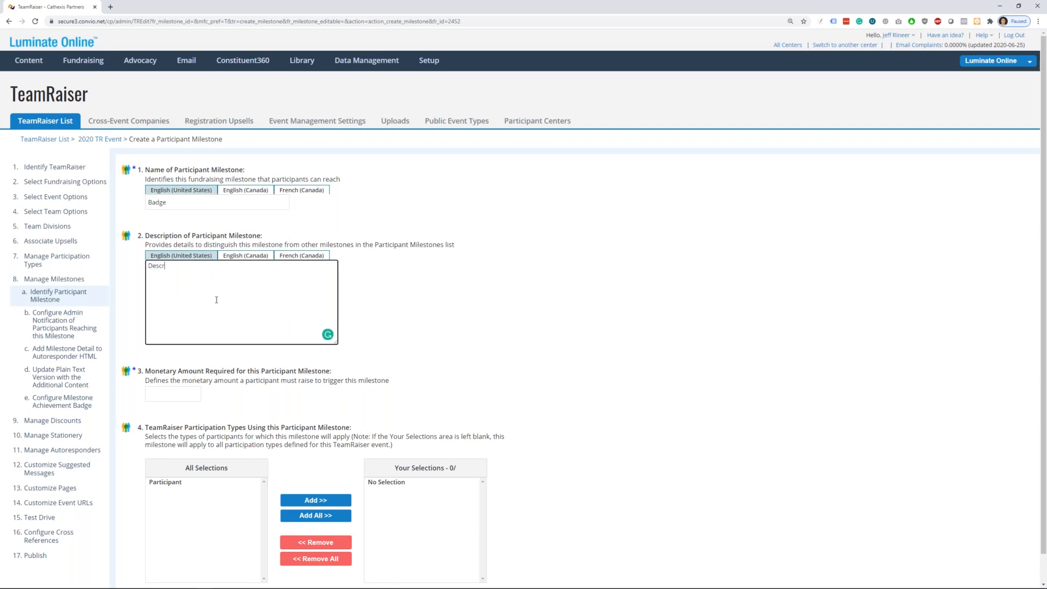
{"action": "type", "text": "iption"}
{"action": "left_click", "coordinate": [173, 393]}
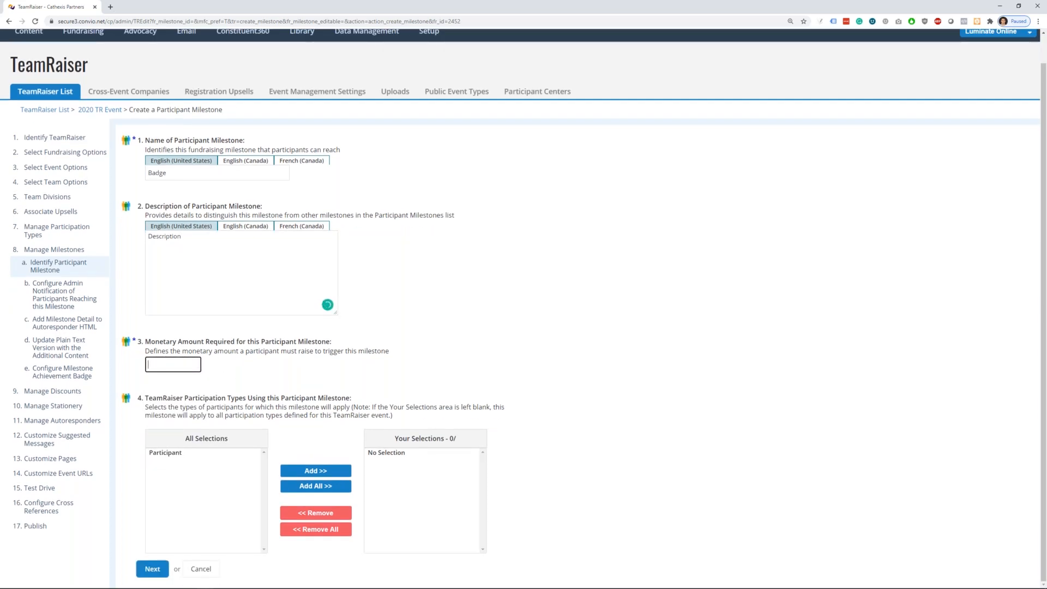
{"action": "type", "text": "100"}
{"action": "left_click", "coordinate": [164, 455]}
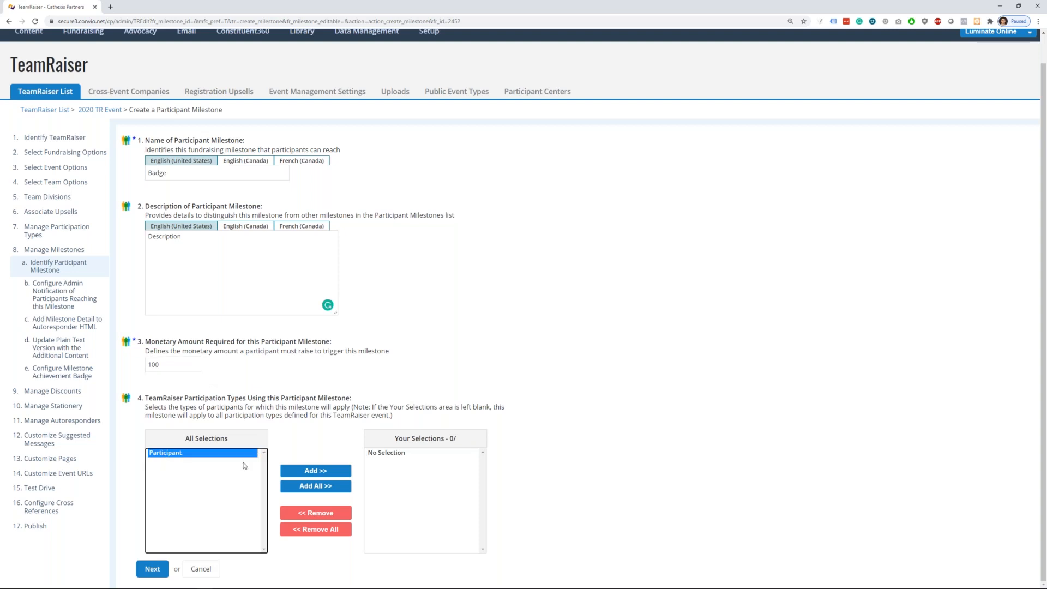
{"action": "left_click", "coordinate": [158, 572]}
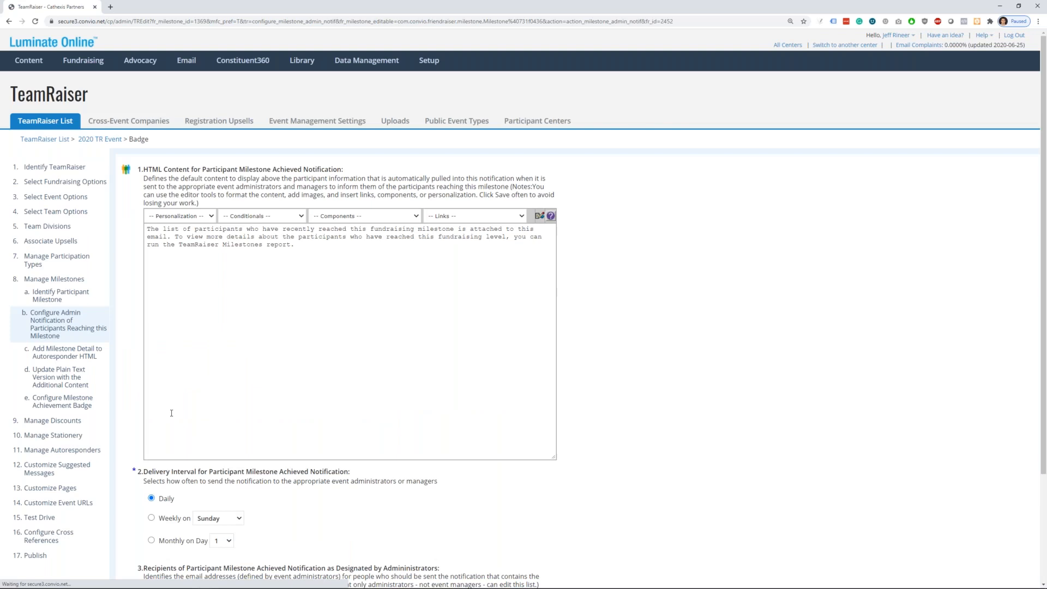
Step: Return to the Badge milestone's identification, add Participant to its selected participation types, and continue to the admin notification
{"action": "left_click", "coordinate": [69, 294]}
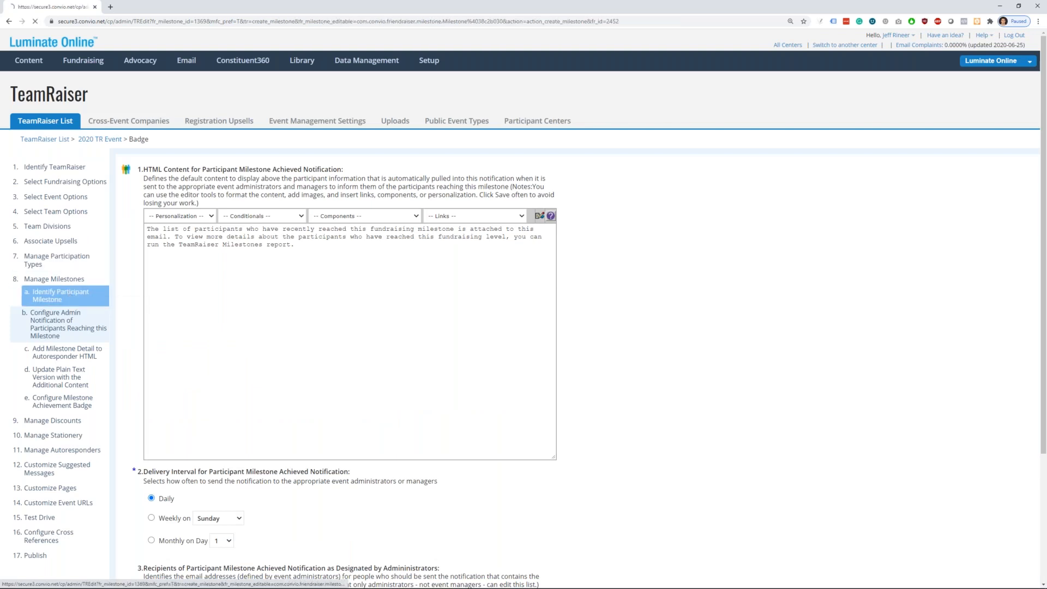
{"action": "scroll", "coordinate": [163, 452], "scroll_direction": "down", "scroll_amount": 1}
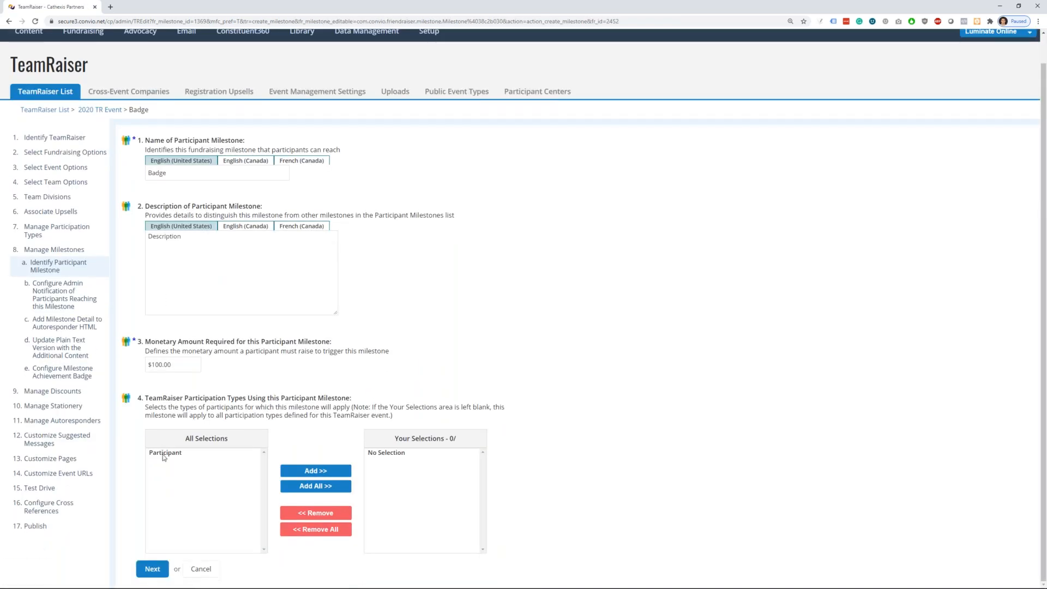
{"action": "left_click", "coordinate": [164, 454]}
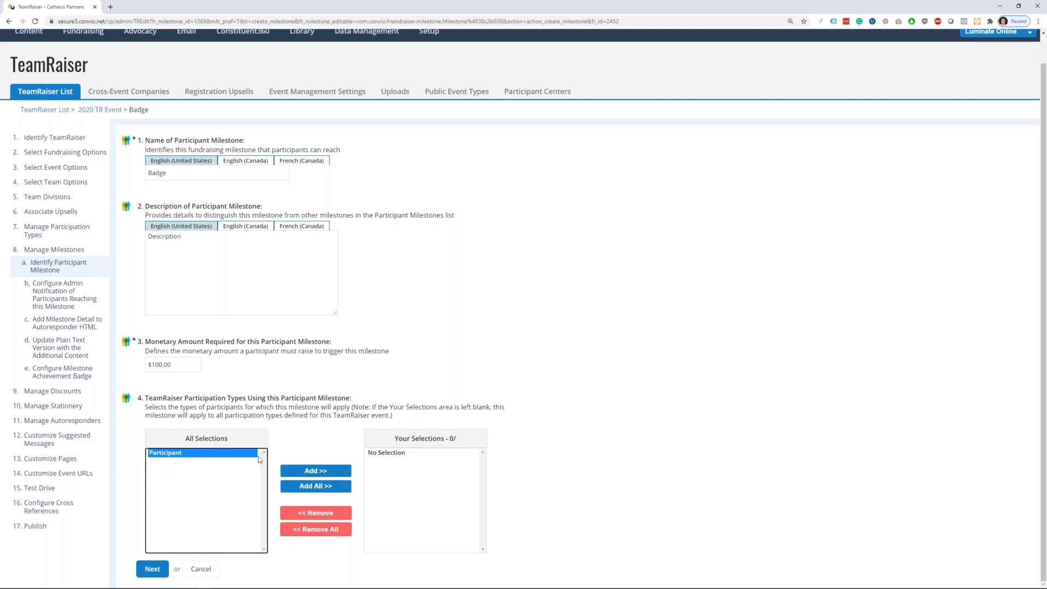
{"action": "left_click", "coordinate": [300, 473]}
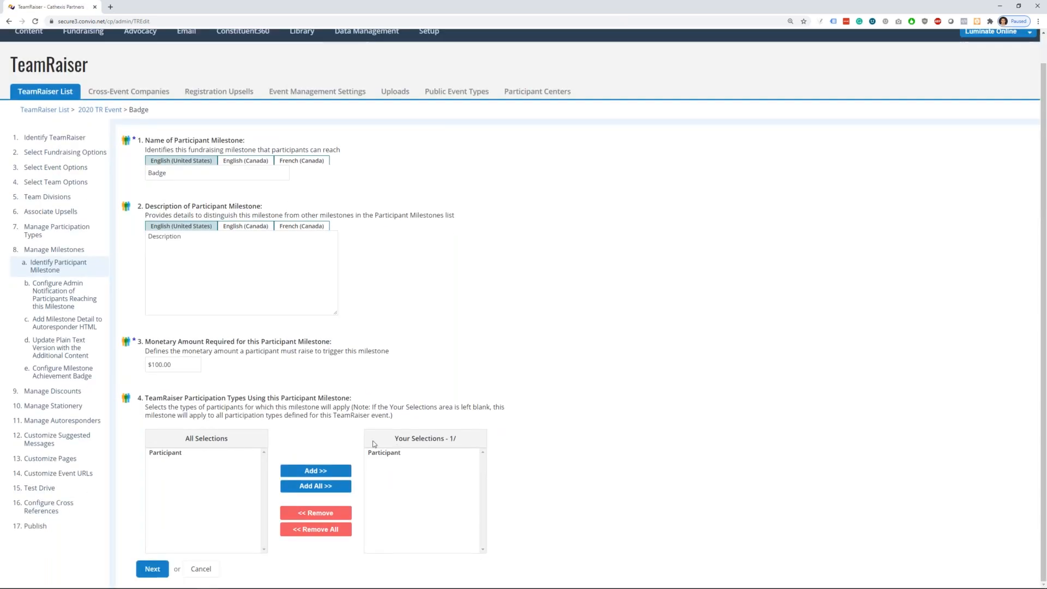
{"action": "left_click", "coordinate": [147, 565]}
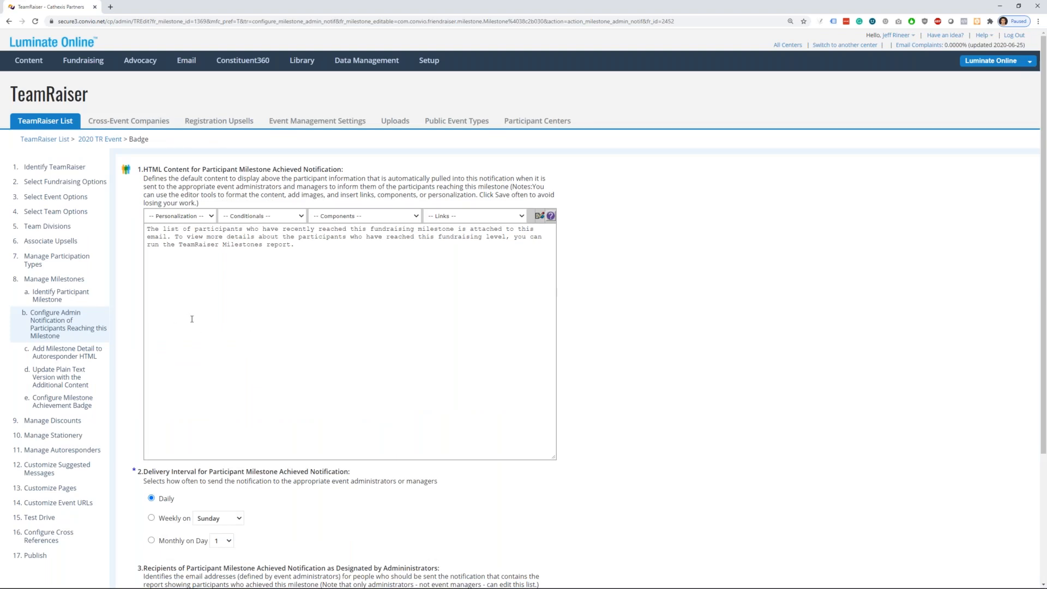
Step: Keep the default admin notification content and daily delivery without adding recipients, and continue to the milestone autoresponder
{"action": "left_click", "coordinate": [227, 315]}
{"action": "scroll", "coordinate": [229, 316], "scroll_direction": "down", "scroll_amount": 3}
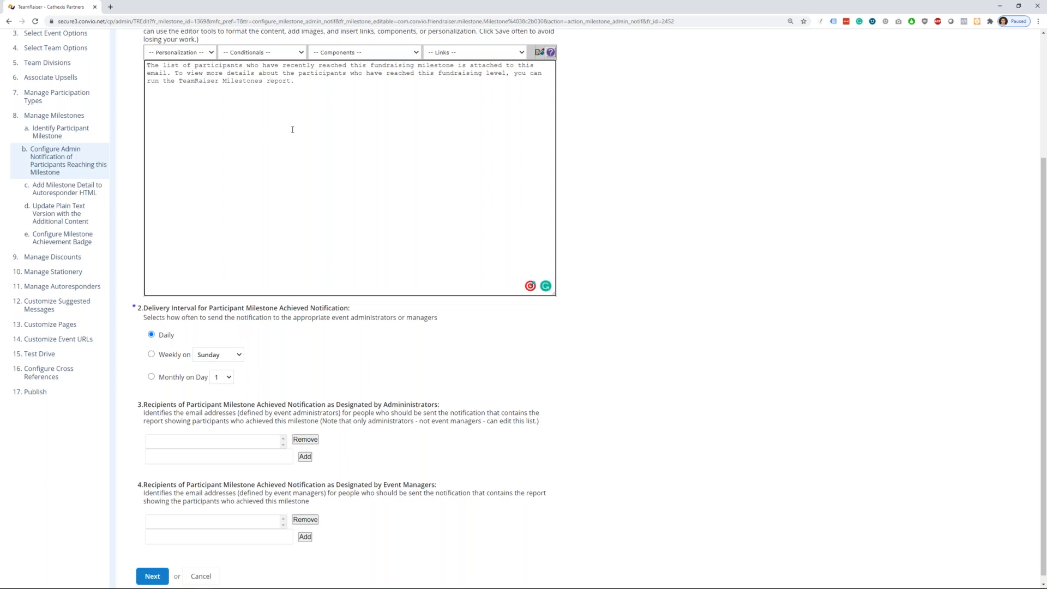
{"action": "left_click", "coordinate": [177, 442]}
{"action": "left_click", "coordinate": [206, 521]}
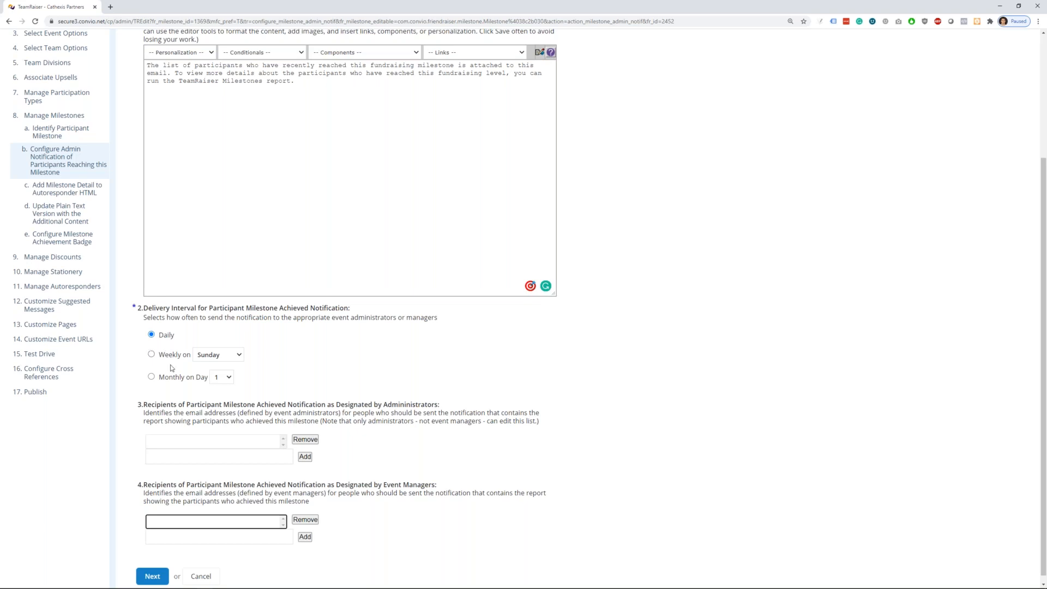
{"action": "left_click", "coordinate": [158, 577]}
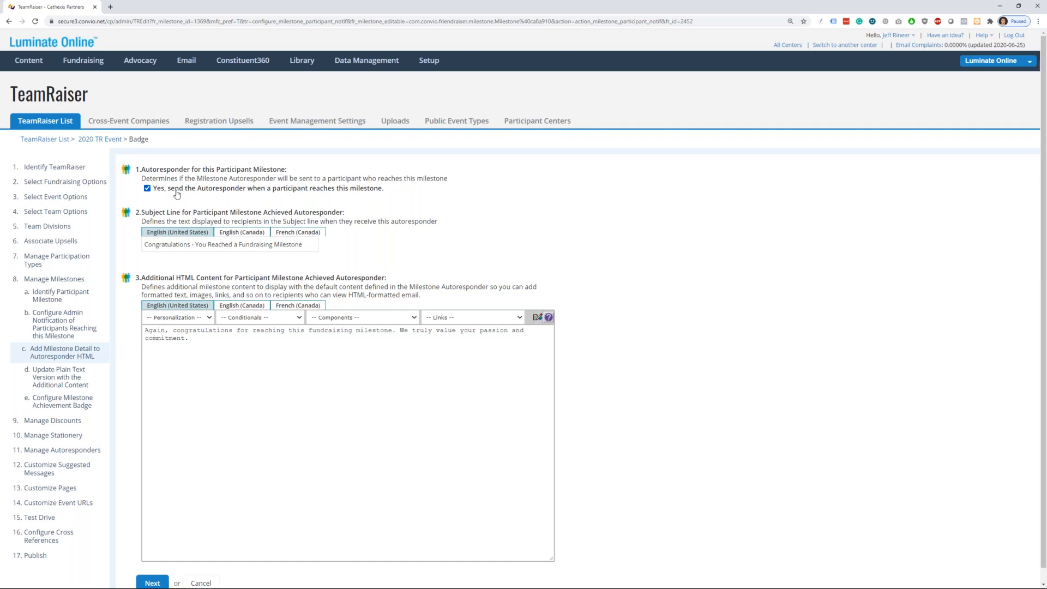
Step: Keep the milestone autoresponder enabled with its default subject line and HTML content, and continue to the plain text version
{"action": "left_click", "coordinate": [171, 244]}
{"action": "left_click", "coordinate": [206, 349]}
{"action": "scroll", "coordinate": [206, 358], "scroll_direction": "down", "scroll_amount": 1}
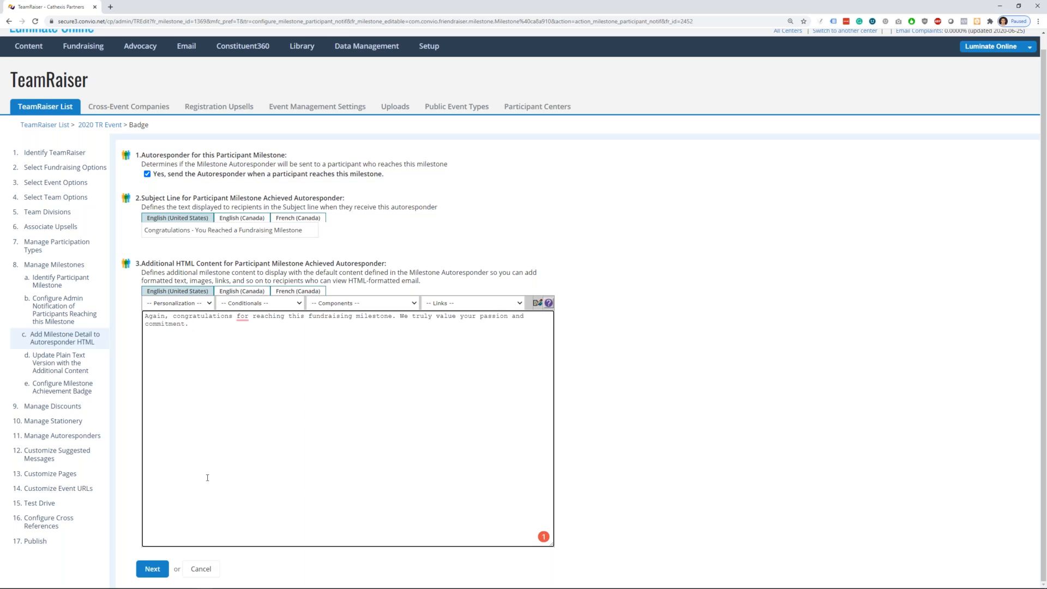
{"action": "left_click", "coordinate": [153, 570]}
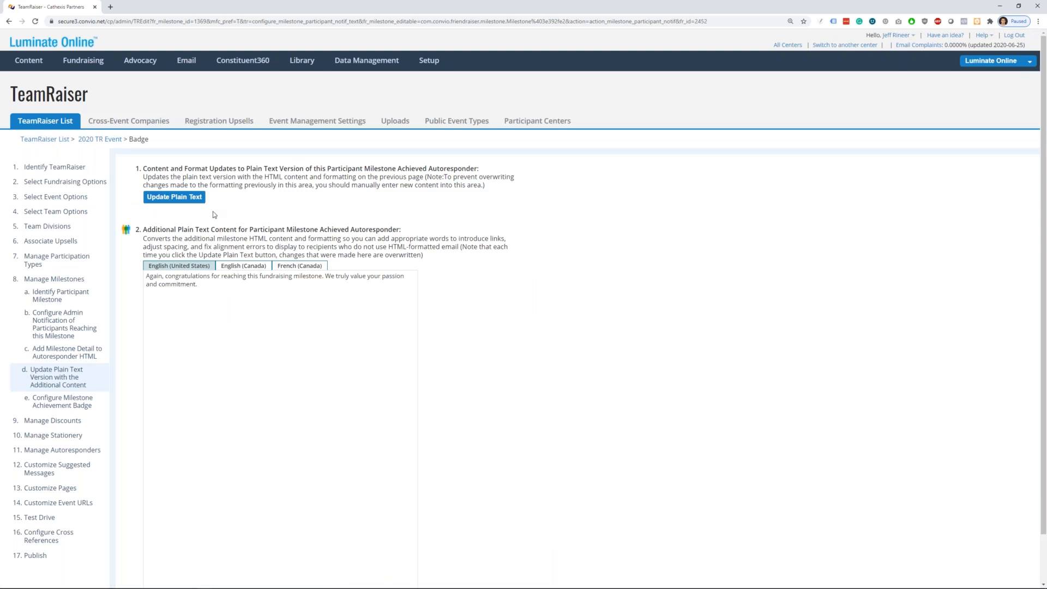
Step: Update the autoresponder's plain text version from the HTML content, and continue to the milestone achievement badge
{"action": "scroll", "coordinate": [213, 212], "scroll_direction": "down", "scroll_amount": 1}
{"action": "left_click", "coordinate": [170, 157]}
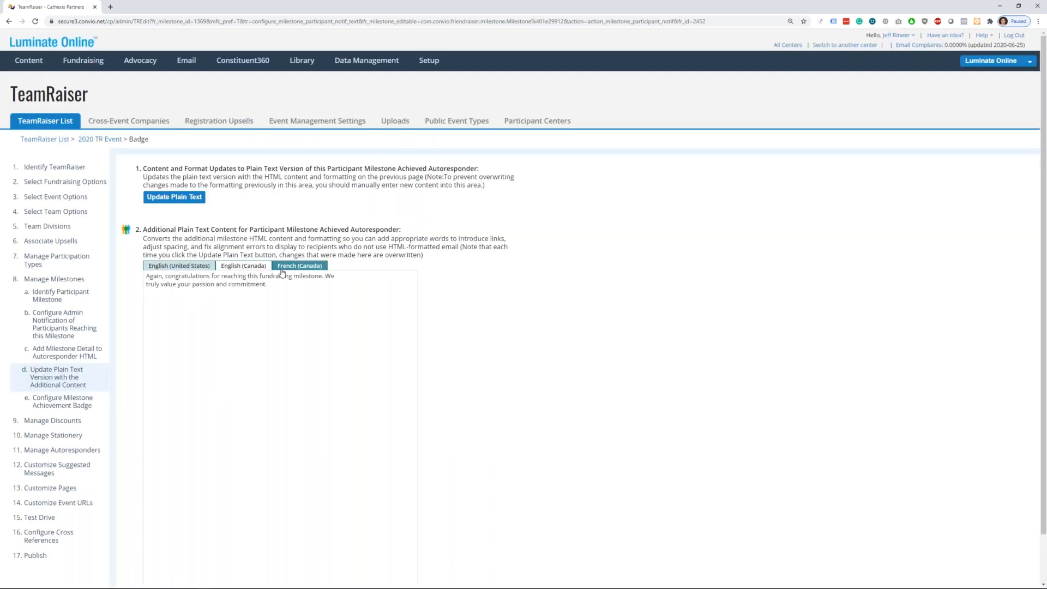
{"action": "scroll", "coordinate": [284, 270], "scroll_direction": "down", "scroll_amount": 2}
{"action": "left_click", "coordinate": [166, 563]}
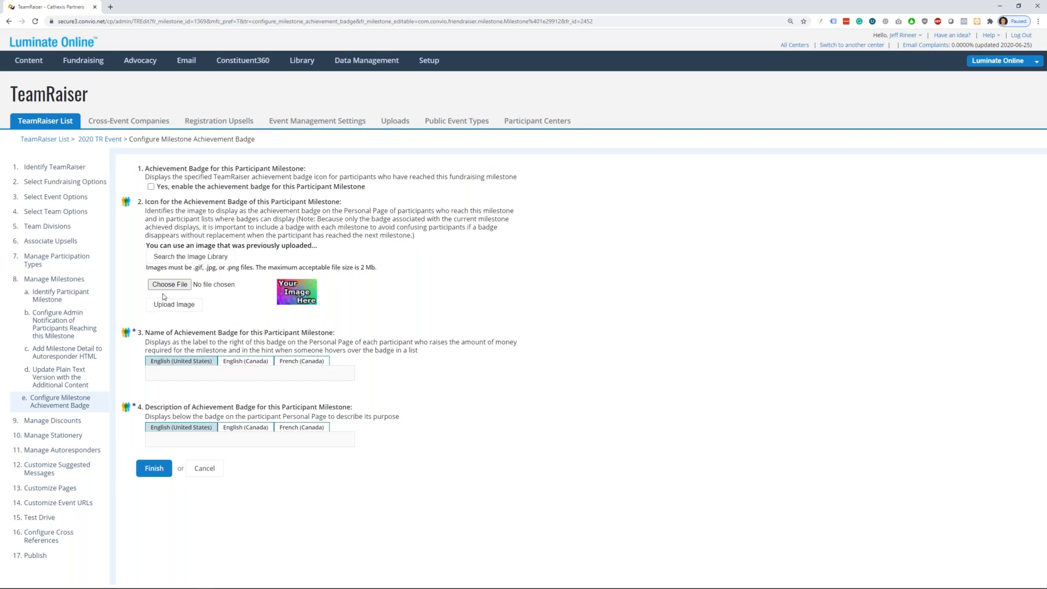
Step: Enable the achievement badge for the participant milestone and use yellow_star.jpg from the image library as its icon
{"action": "left_click", "coordinate": [236, 189]}
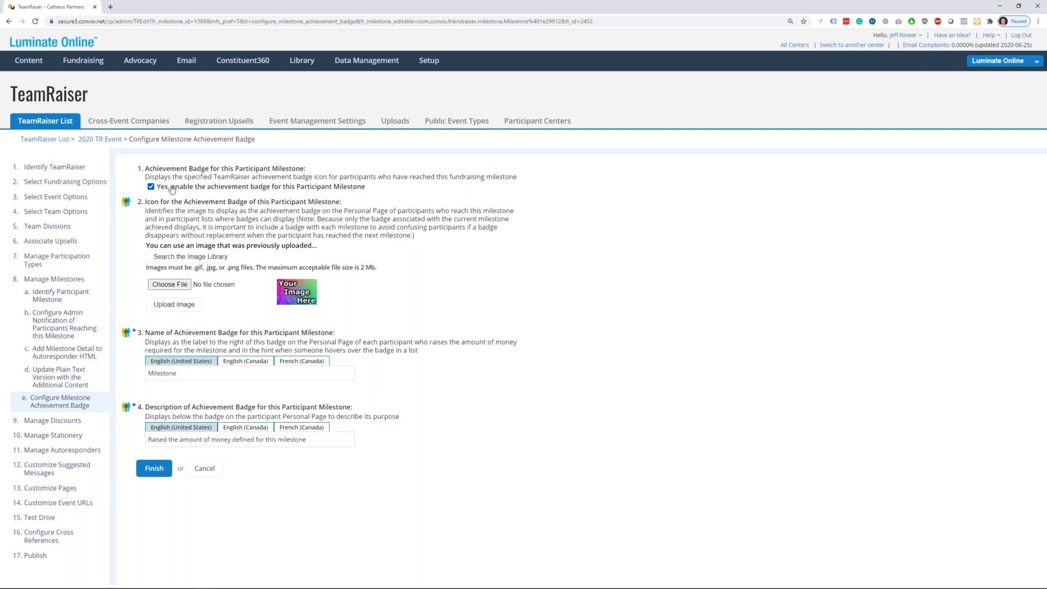
{"action": "left_click", "coordinate": [180, 258]}
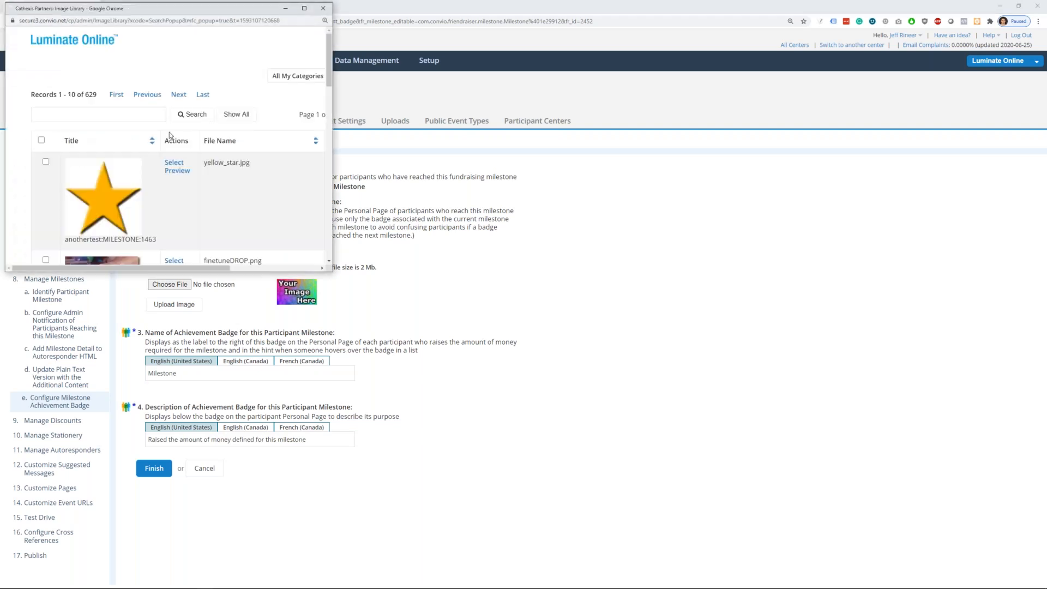
{"action": "scroll", "coordinate": [80, 183], "scroll_direction": "down", "scroll_amount": 5}
{"action": "scroll", "coordinate": [80, 182], "scroll_direction": "up", "scroll_amount": 5}
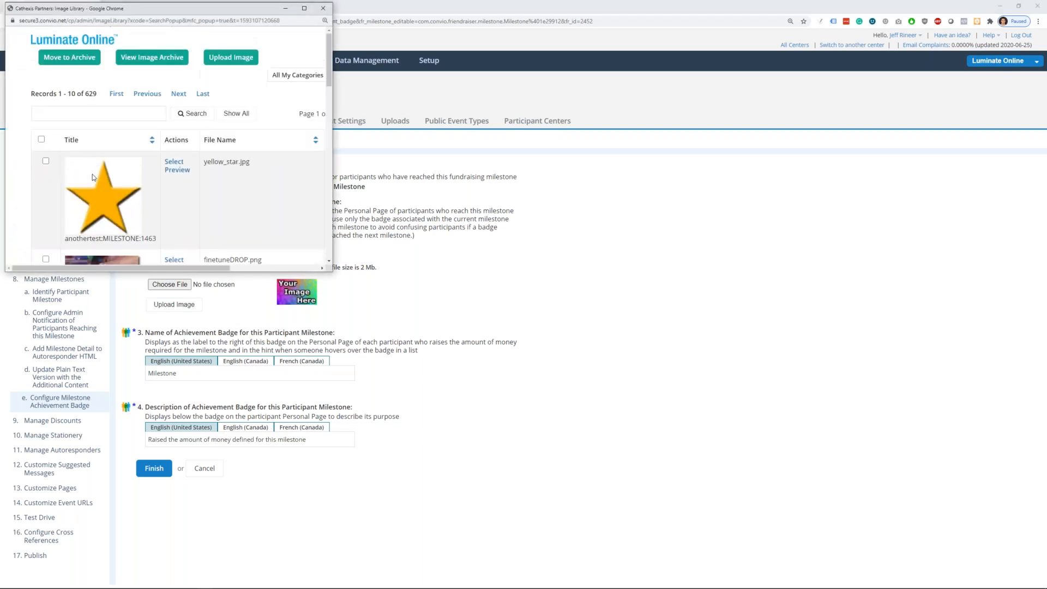
{"action": "left_click", "coordinate": [174, 162]}
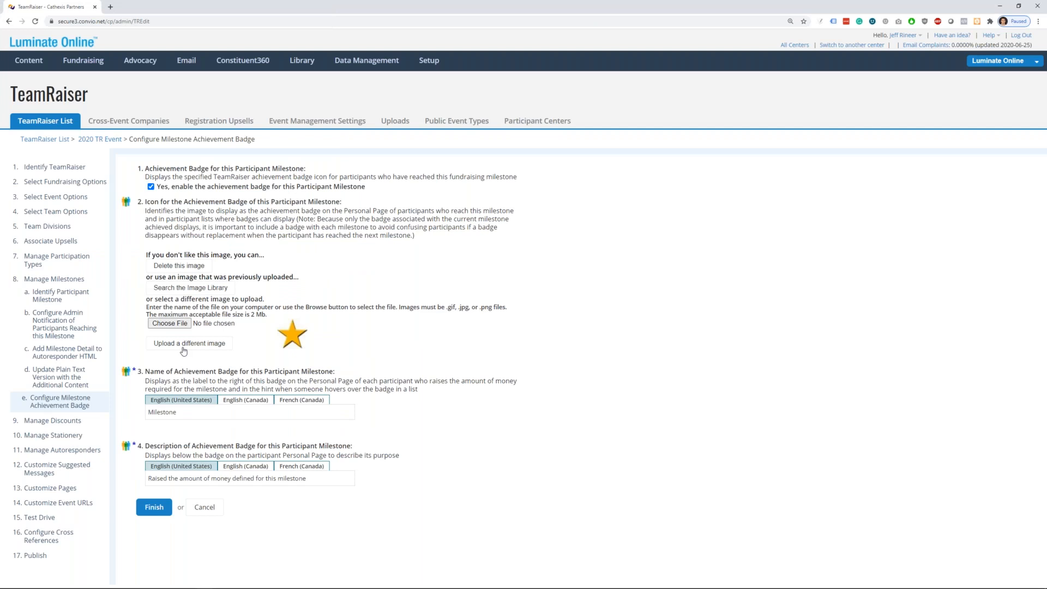
{"action": "left_click", "coordinate": [170, 324]}
{"action": "left_click", "coordinate": [456, 6]}
Step: Keep the badge name Milestone, set the badge description to "Raised $100", and finish the milestone
{"action": "left_click", "coordinate": [165, 413]}
{"action": "left_click", "coordinate": [229, 480]}
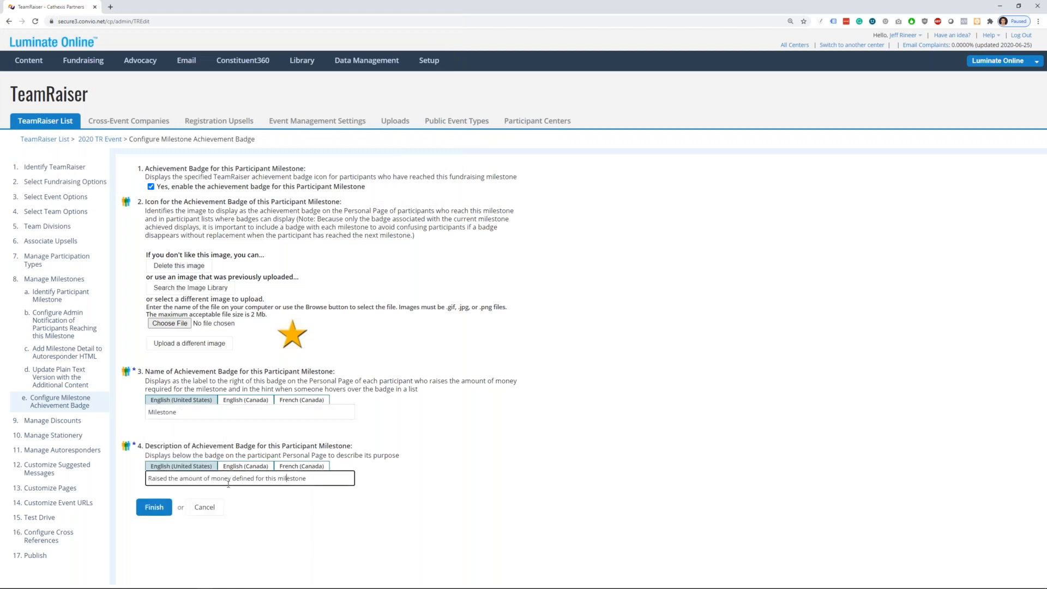
{"action": "left_click_drag", "start_coordinate": [306, 478], "coordinate": [169, 480]}
{"action": "key", "text": "BackSpace"}
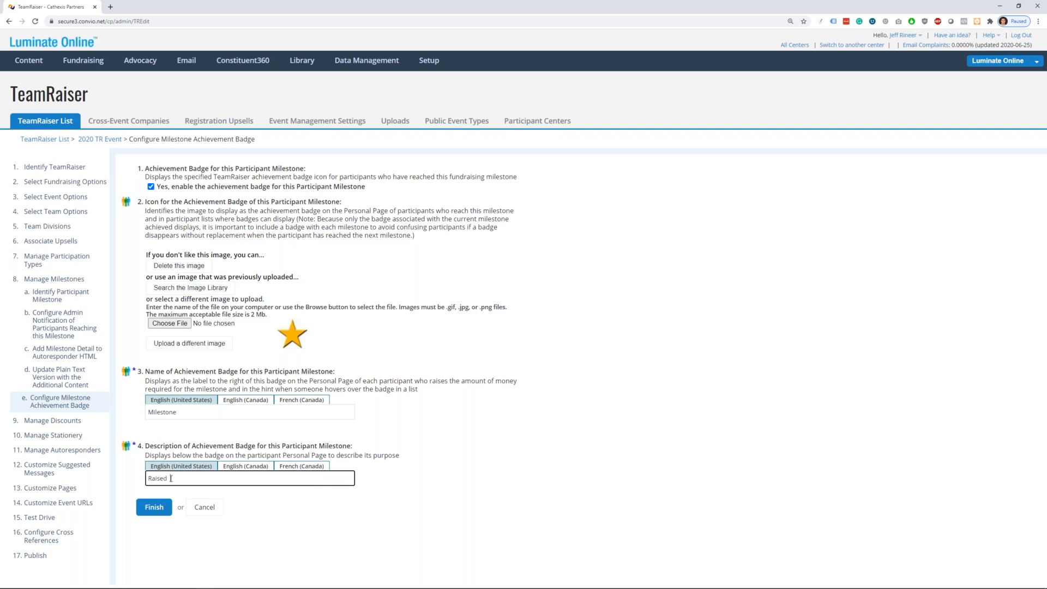
{"action": "type", "text": "$100"}
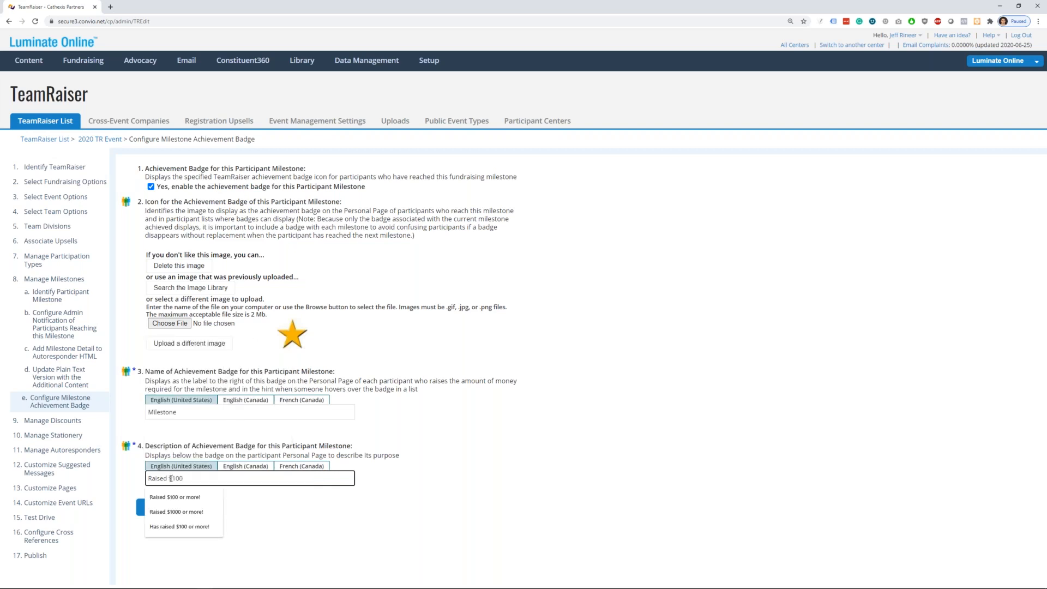
{"action": "left_click", "coordinate": [441, 485]}
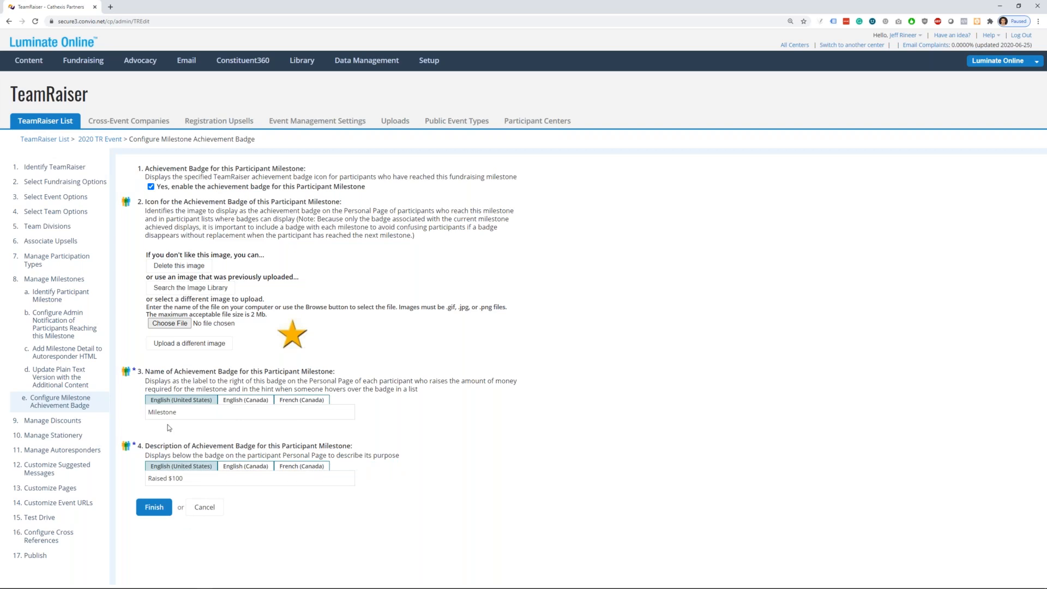
{"action": "left_click", "coordinate": [147, 506]}
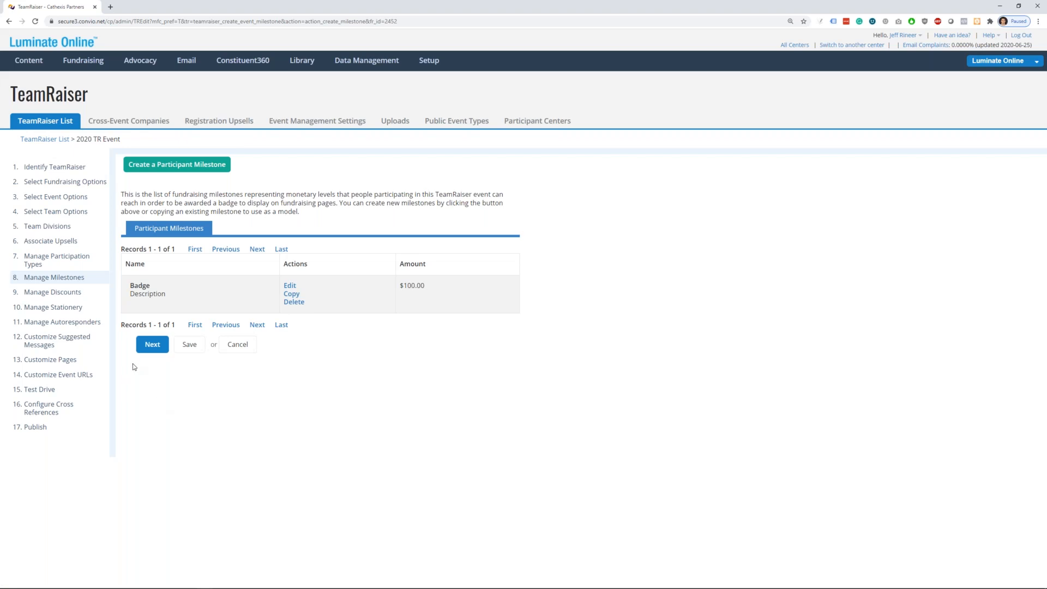
Step: Continue to the discounts and start a new one named 100 with description "100 off" and discount code "code"
{"action": "left_click", "coordinate": [144, 354]}
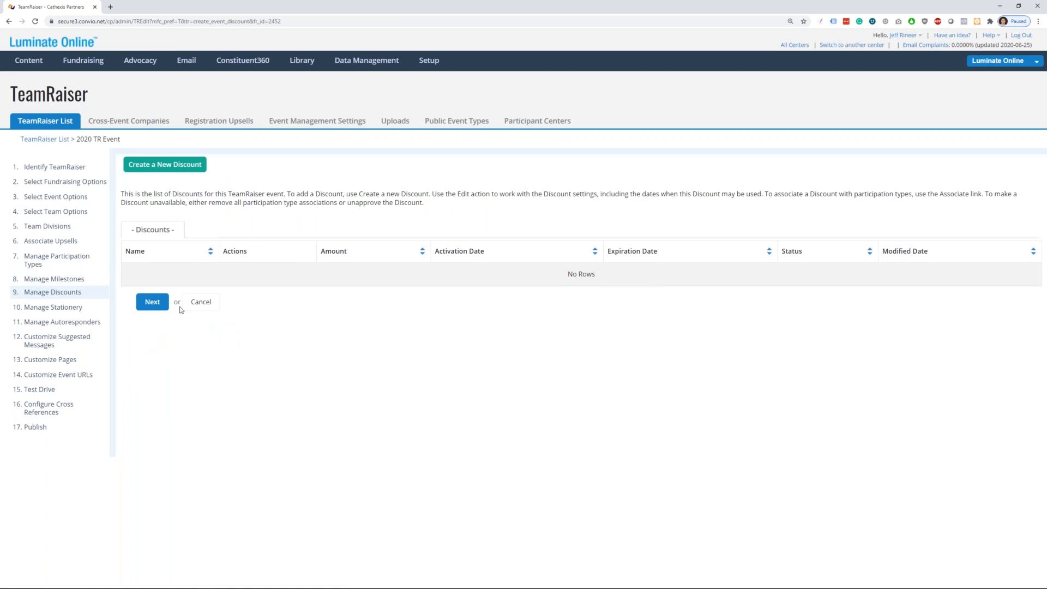
{"action": "left_click", "coordinate": [166, 164]}
{"action": "left_click", "coordinate": [182, 192]}
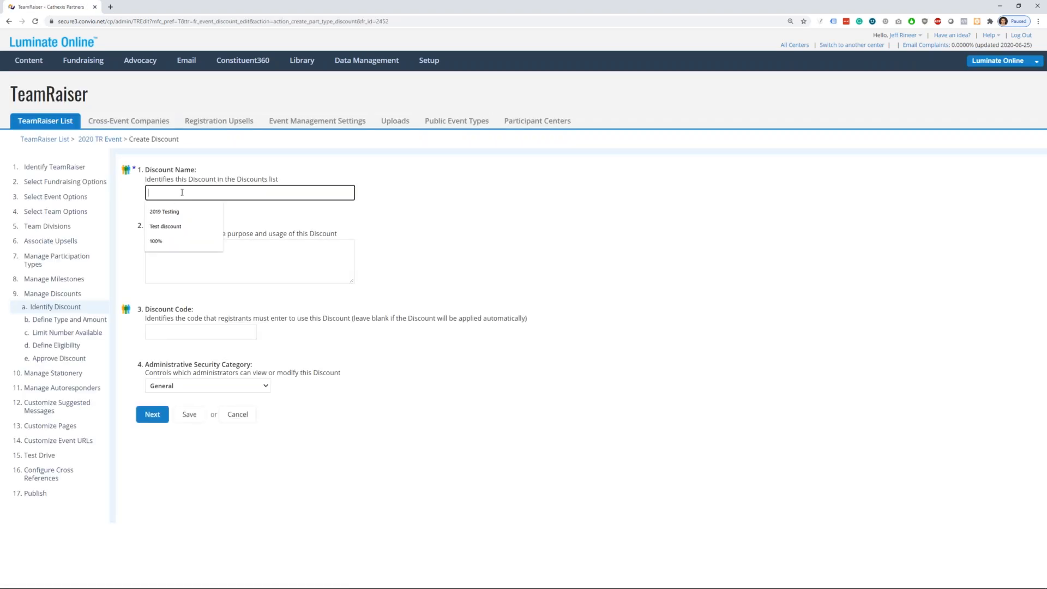
{"action": "type", "text": "100"}
{"action": "key", "text": "Tab"}
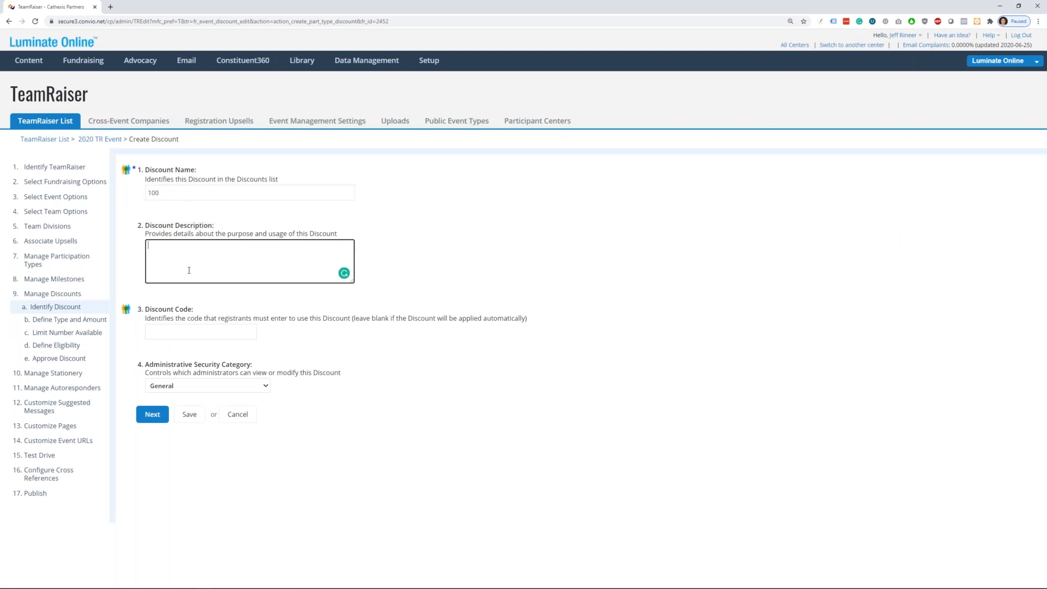
{"action": "type", "text": "100 off"}
{"action": "left_click", "coordinate": [174, 330]}
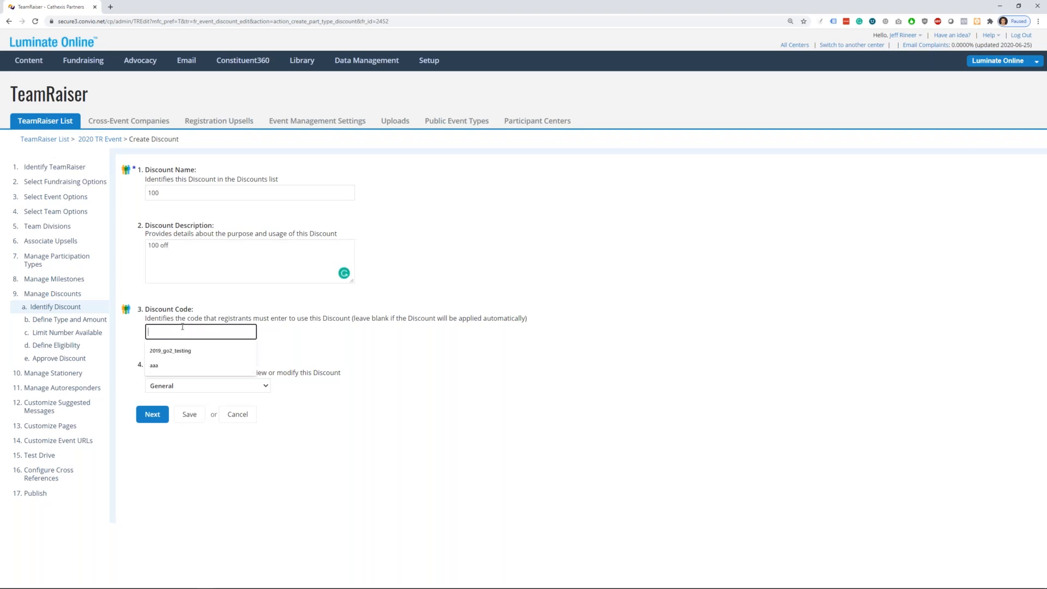
{"action": "type", "text": "code"}
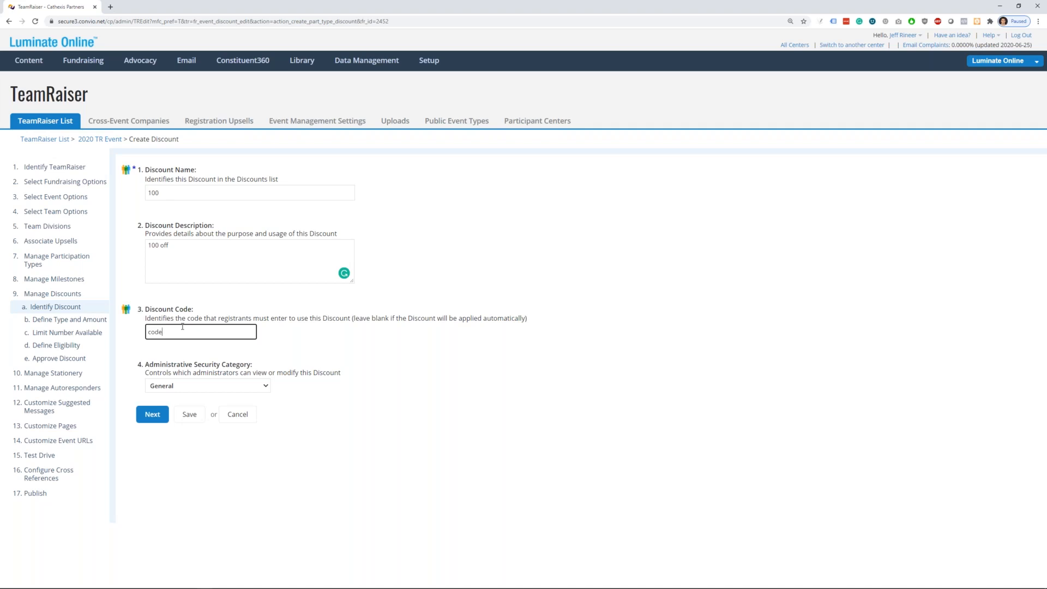
Step: Clear the discount code, change the discount's name to 10 and its description to "10 off", and continue to the type and amount
{"action": "double_click", "coordinate": [183, 326]}
{"action": "key", "text": "BackSpace"}
{"action": "left_click", "coordinate": [152, 243]}
{"action": "key", "text": "Delete"}
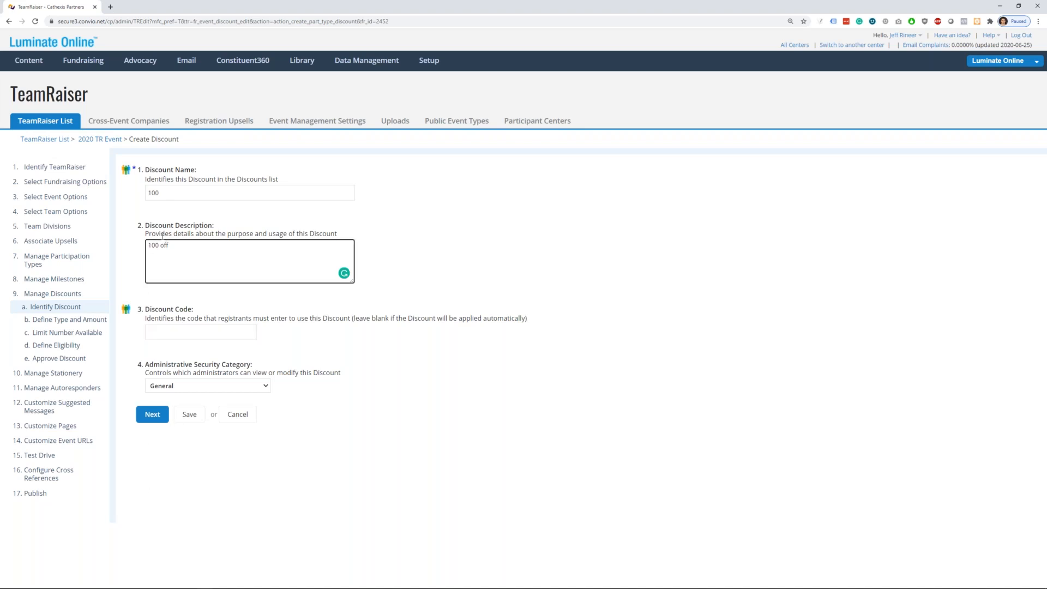
{"action": "left_click", "coordinate": [170, 193]}
{"action": "left_click", "coordinate": [230, 492]}
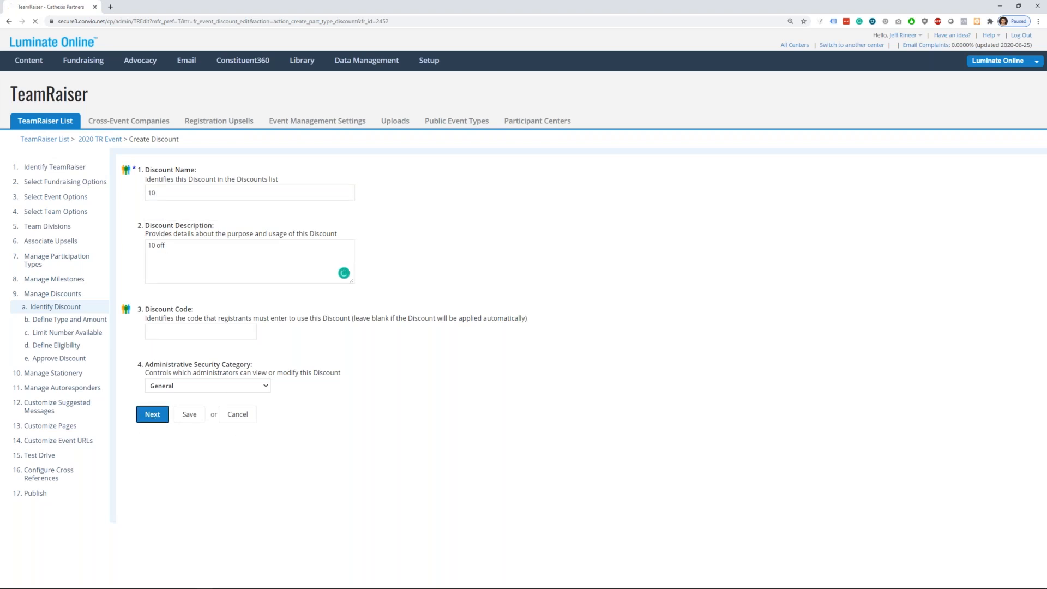
{"action": "left_click", "coordinate": [151, 420]}
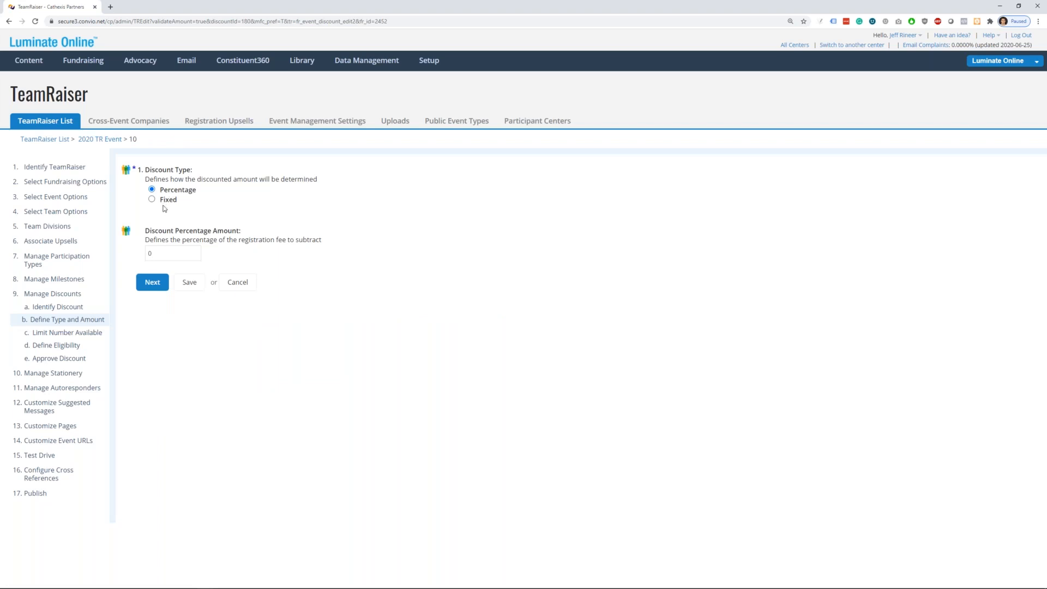
Step: Make the discount a fixed amount of $10.00 and continue to the number available
{"action": "left_click", "coordinate": [164, 201]}
{"action": "left_click", "coordinate": [153, 251]}
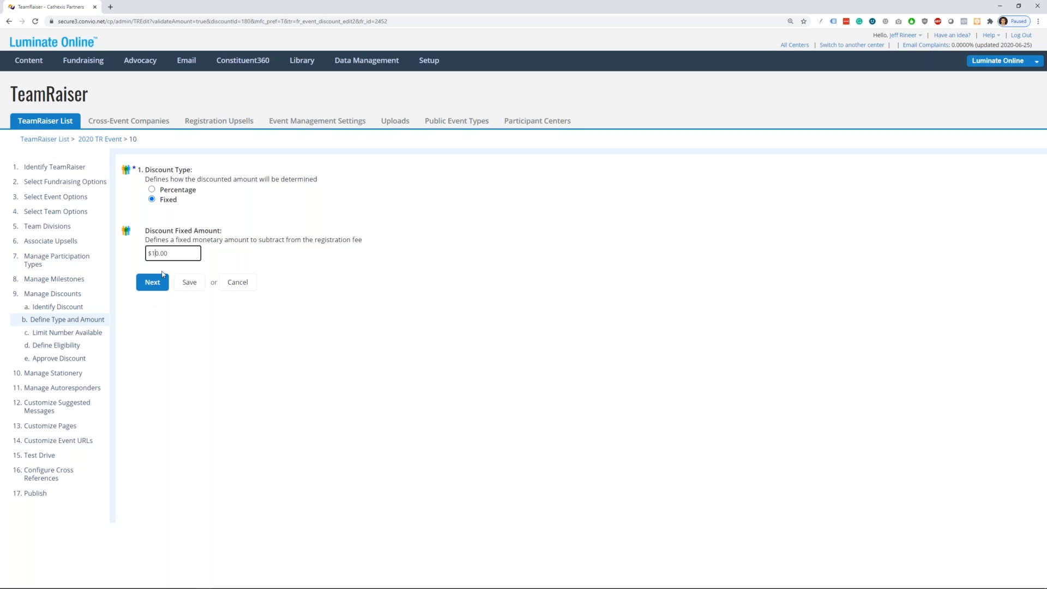
{"action": "left_click", "coordinate": [148, 289]}
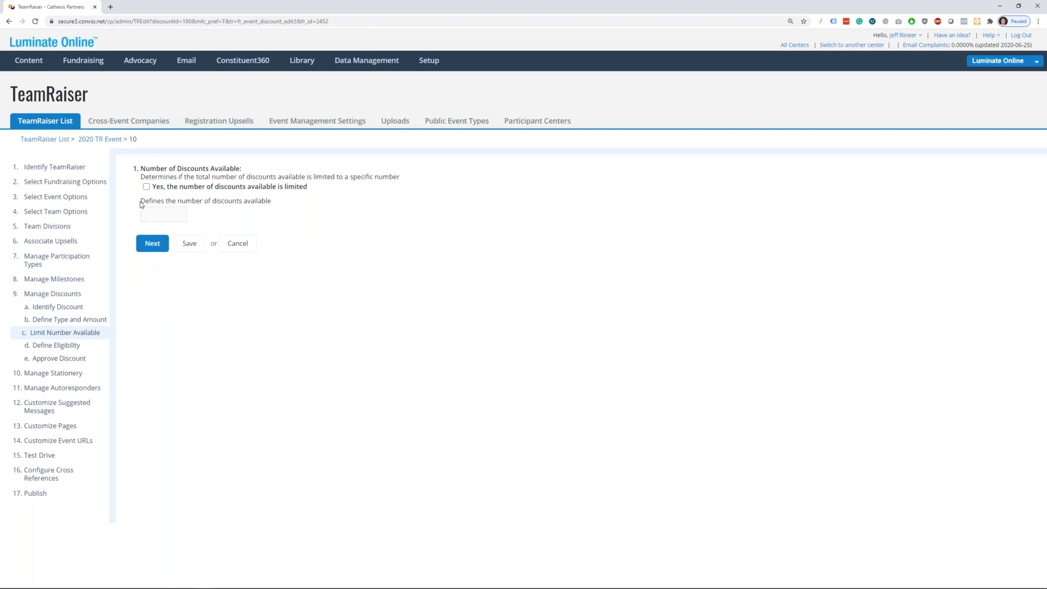
Step: Limit the number of discounts available to 100, keep the default eligibility, and continue to the discount approval
{"action": "left_click", "coordinate": [146, 187]}
{"action": "left_click", "coordinate": [147, 215]}
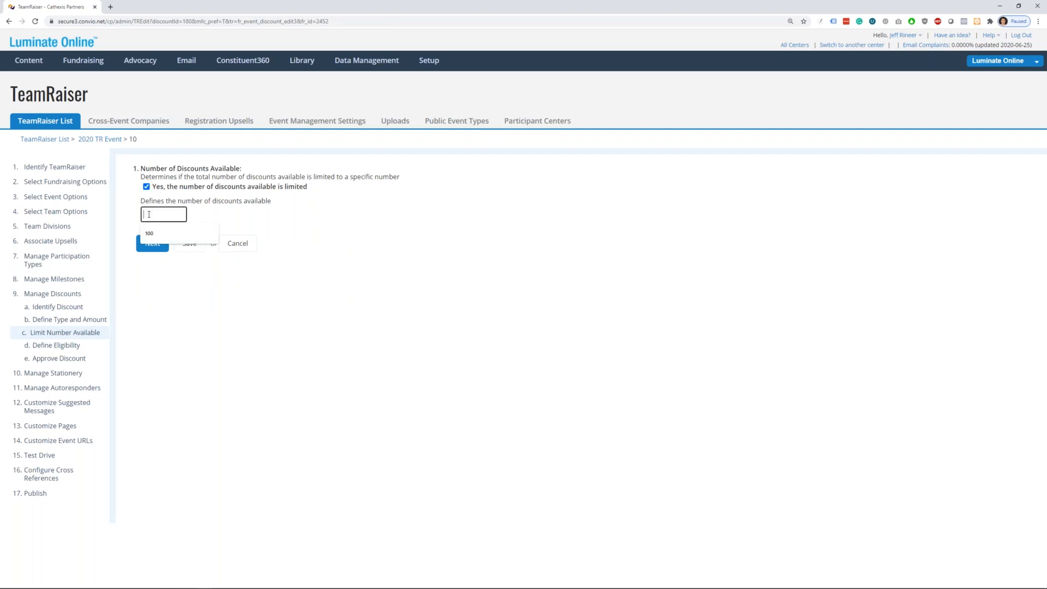
{"action": "left_click", "coordinate": [150, 233]}
{"action": "left_click", "coordinate": [154, 245]}
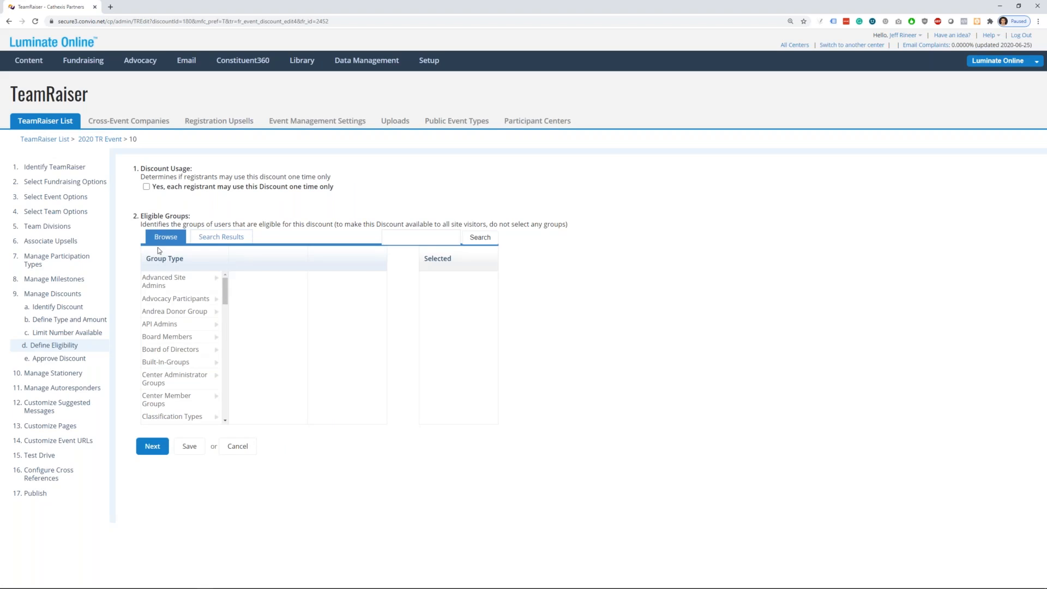
{"action": "left_click", "coordinate": [155, 452]}
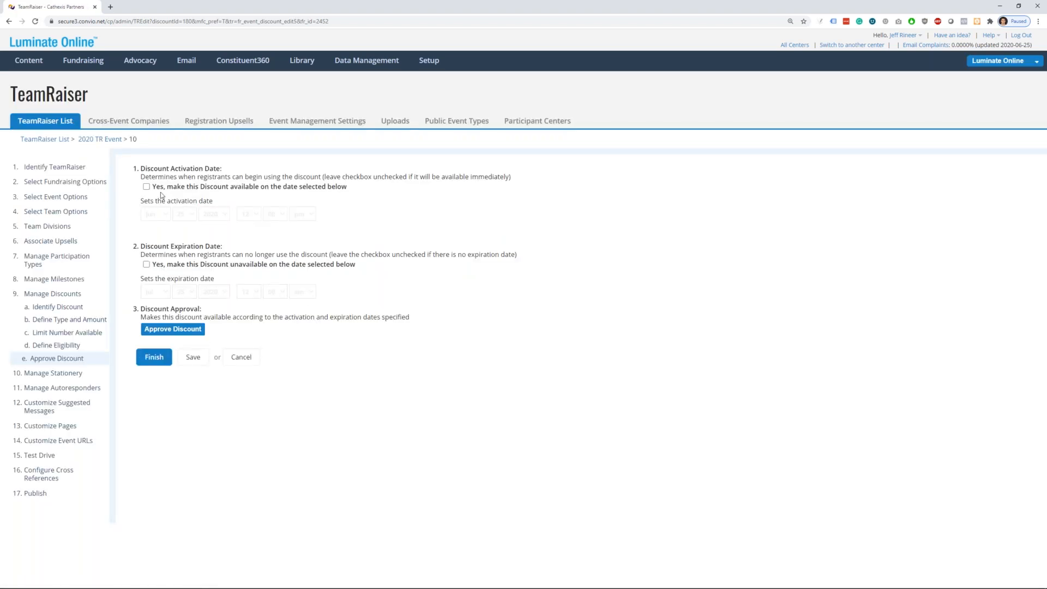
Step: Enable the discount's activation and expiration dates, set the expiration to Aug 1, 2020, then approve and finish the discount
{"action": "left_click", "coordinate": [146, 187]}
{"action": "left_click", "coordinate": [146, 264]}
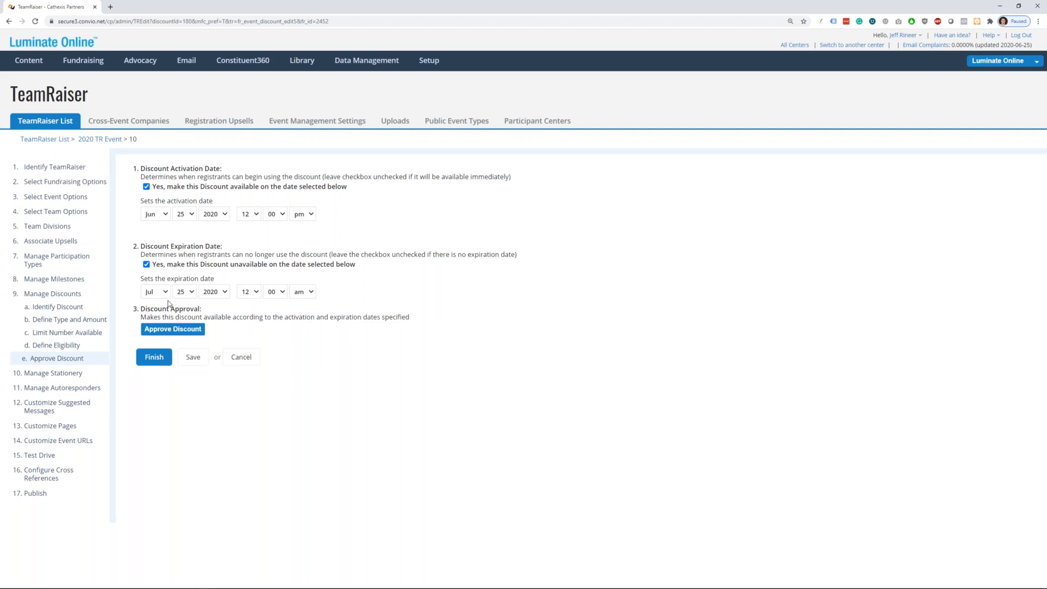
{"action": "left_click", "coordinate": [183, 293]}
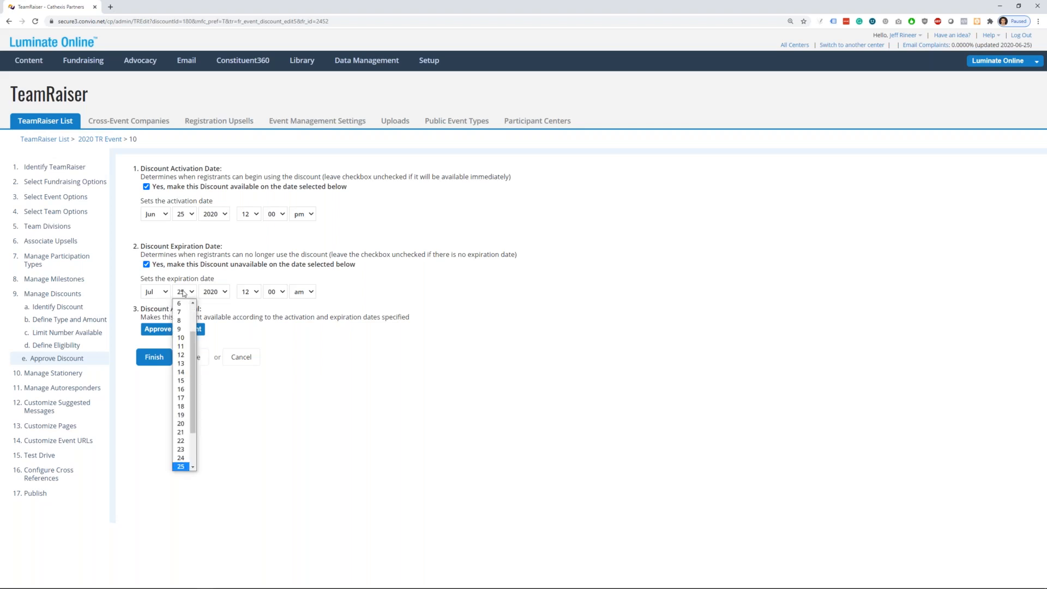
{"action": "left_click", "coordinate": [162, 292]}
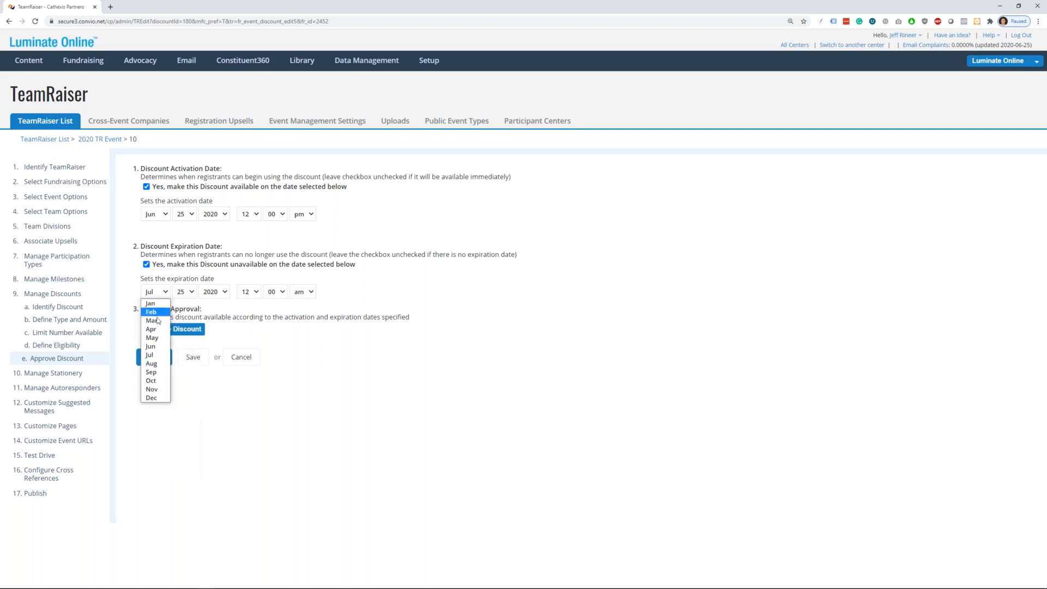
{"action": "left_click", "coordinate": [153, 364]}
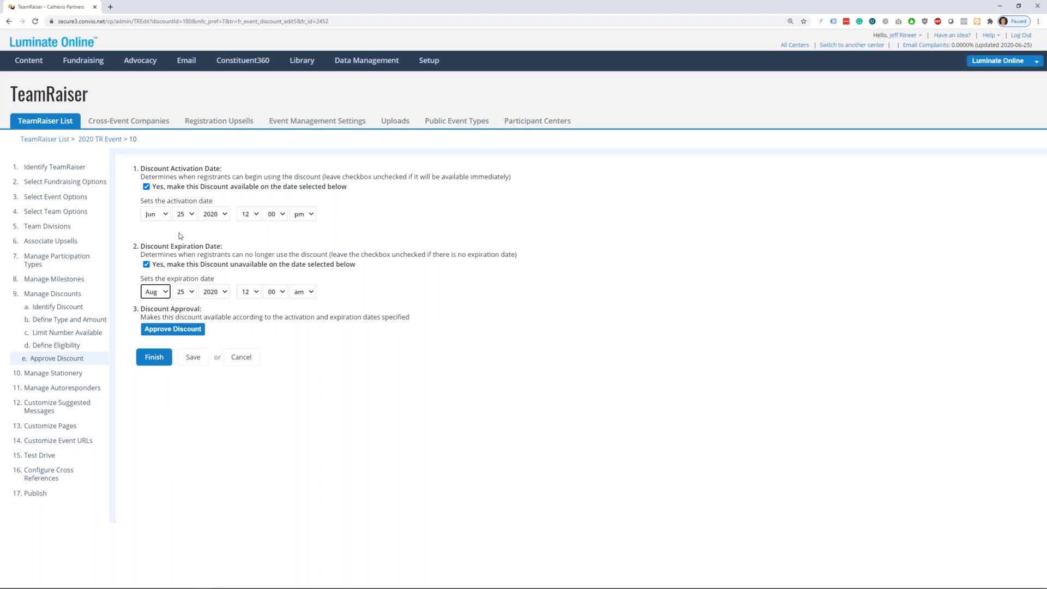
{"action": "left_click", "coordinate": [176, 295]}
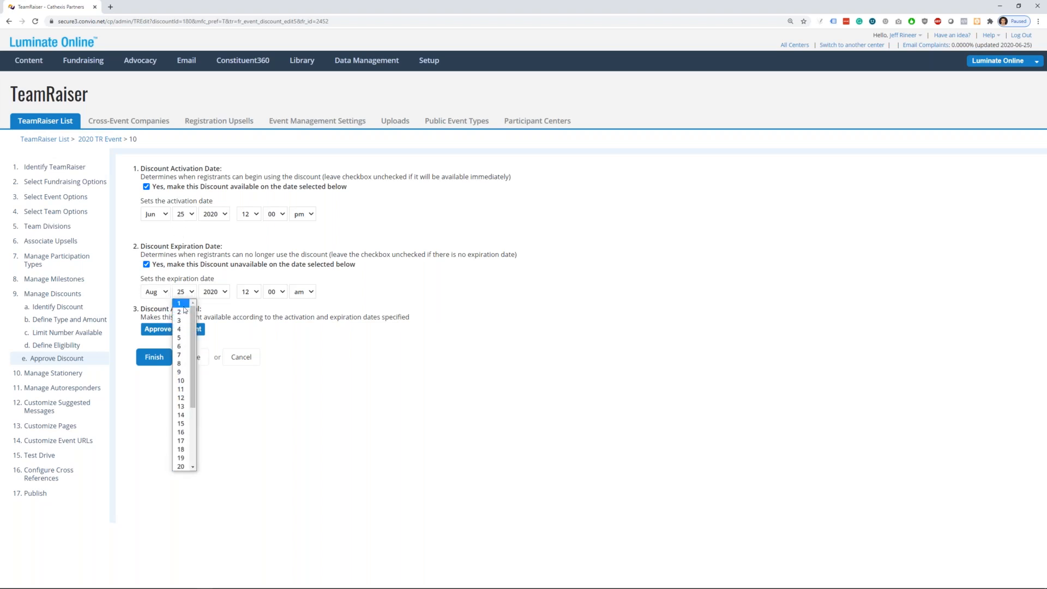
{"action": "left_click", "coordinate": [181, 304]}
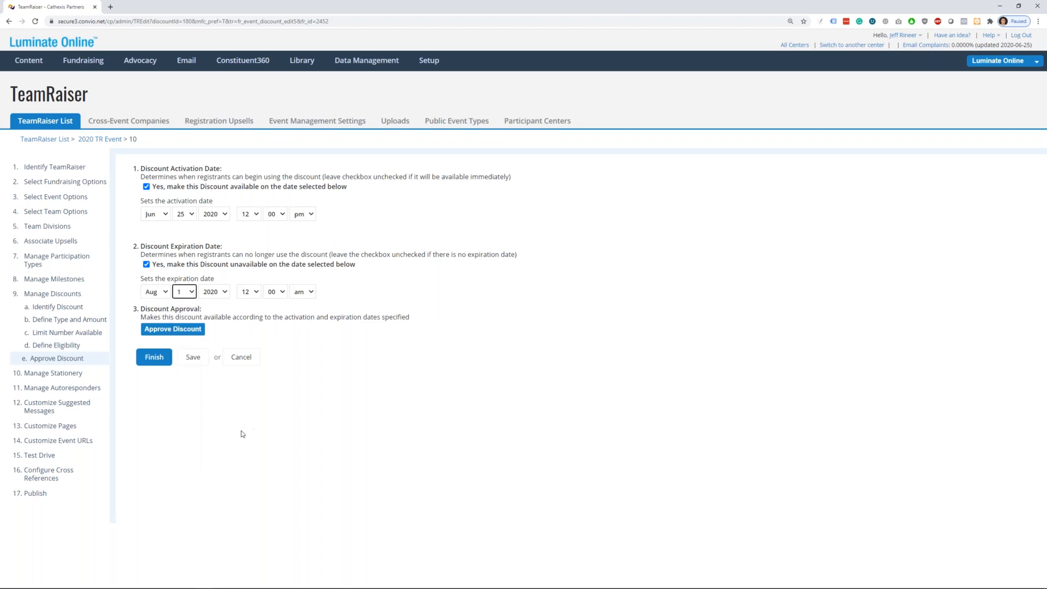
{"action": "left_click", "coordinate": [169, 332]}
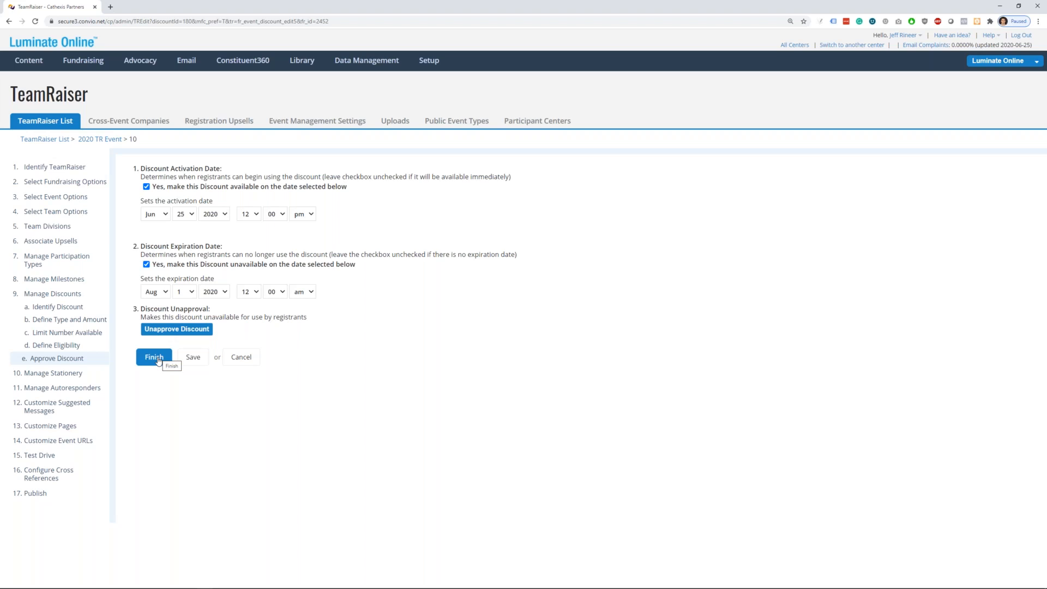
{"action": "left_click", "coordinate": [157, 360]}
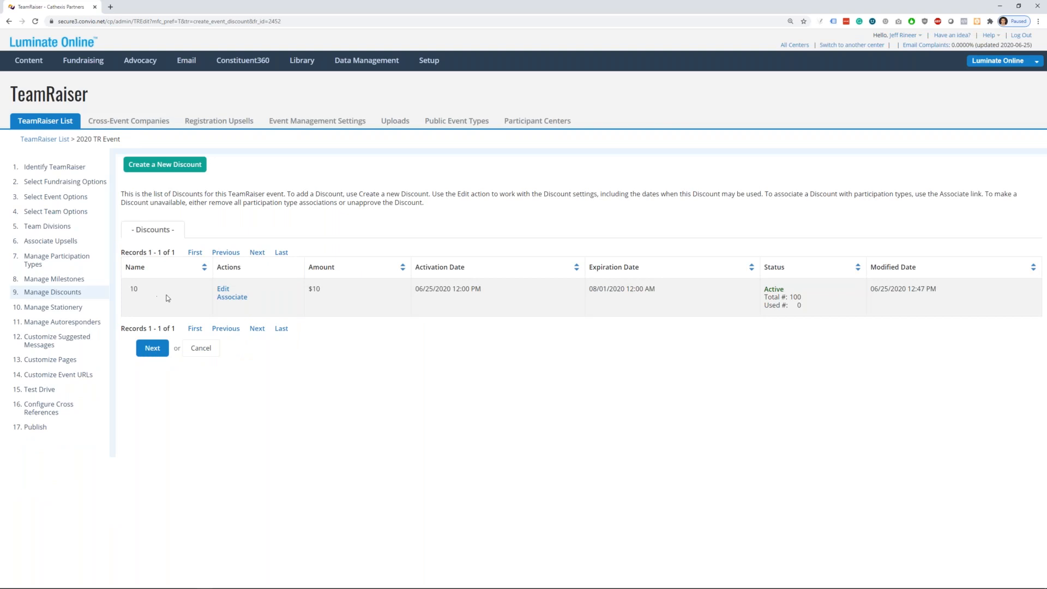
Step: Associate the $10 discount with the Participant participation type and continue to the stationery settings
{"action": "left_click", "coordinate": [224, 299]}
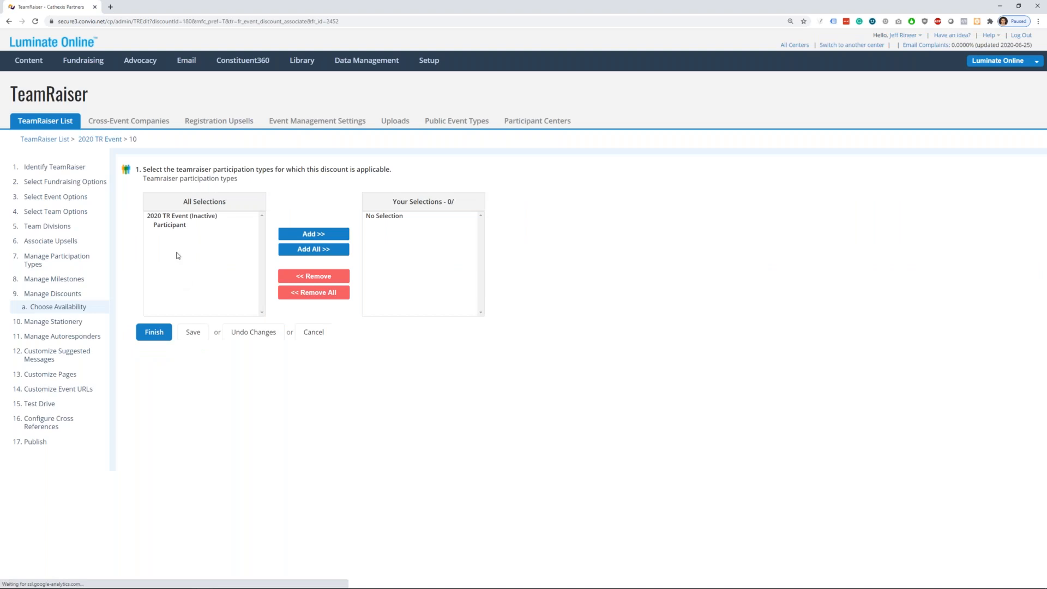
{"action": "left_click", "coordinate": [172, 228]}
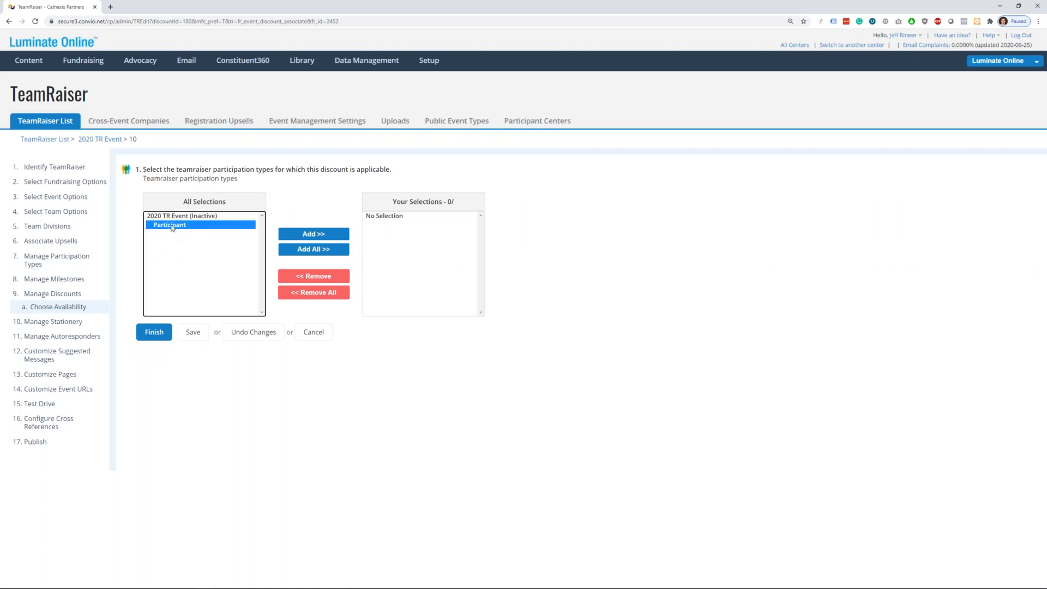
{"action": "left_click", "coordinate": [315, 236]}
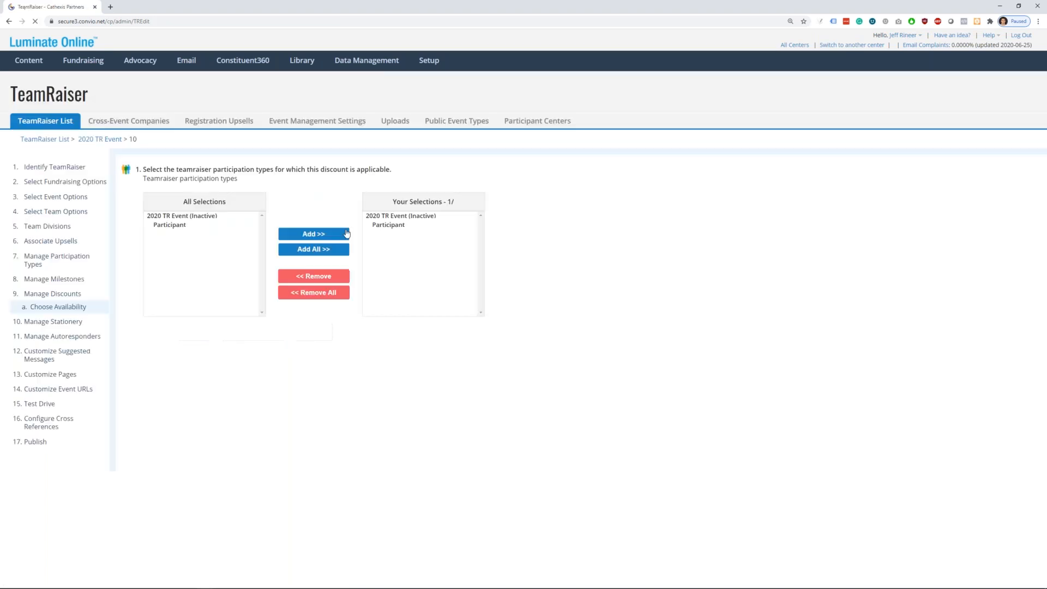
{"action": "left_click", "coordinate": [156, 333]}
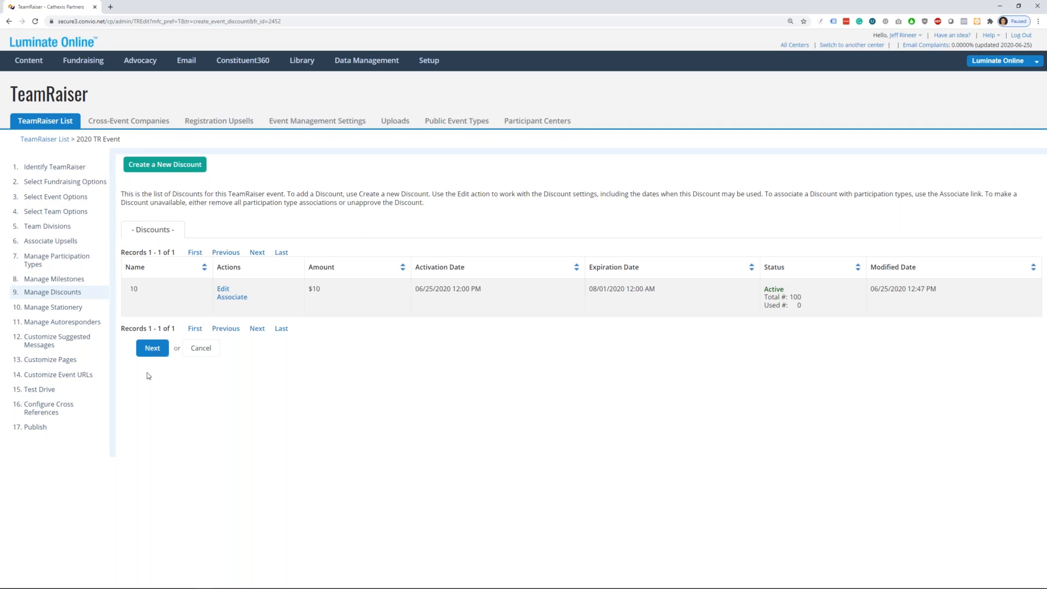
{"action": "left_click", "coordinate": [153, 351]}
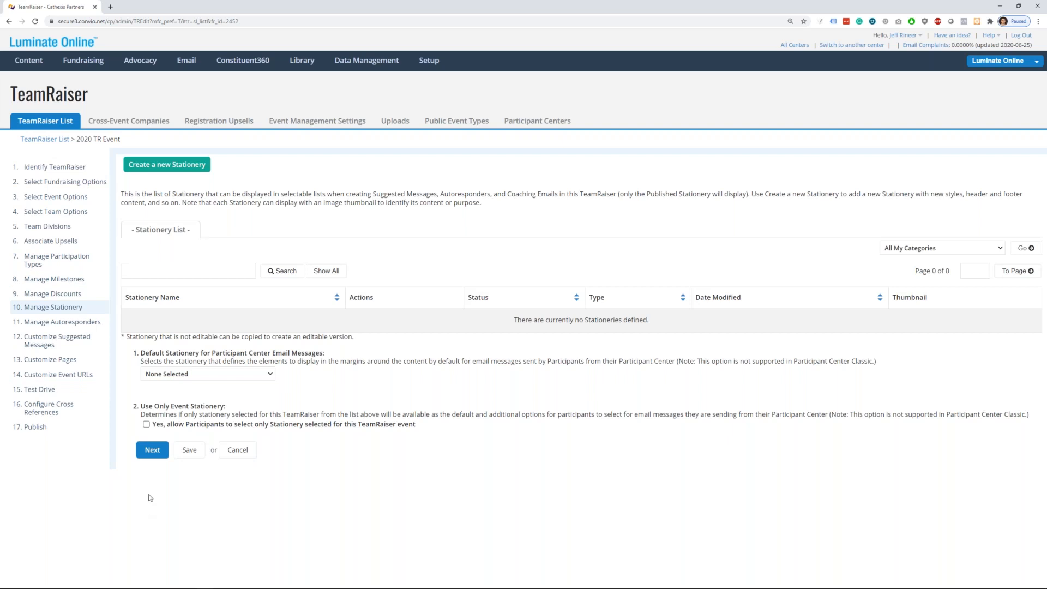
Step: Keep the default stationery settings, continue to the event's autoresponders and review the full list with each version to send
{"action": "left_click", "coordinate": [147, 454]}
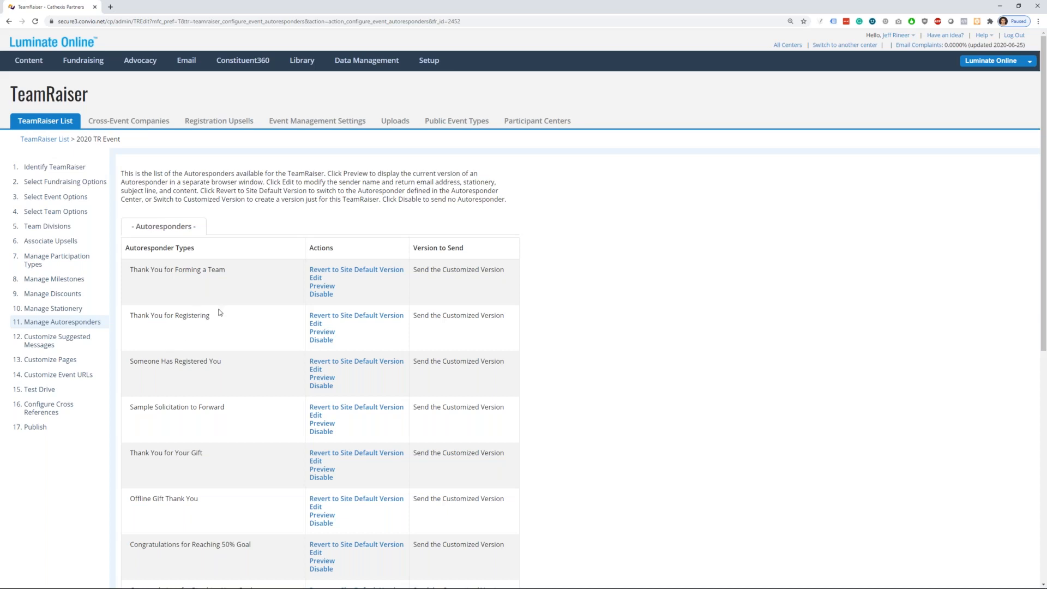
{"action": "scroll", "coordinate": [220, 315], "scroll_direction": "down", "scroll_amount": 3}
{"action": "scroll", "coordinate": [218, 314], "scroll_direction": "down", "scroll_amount": 1}
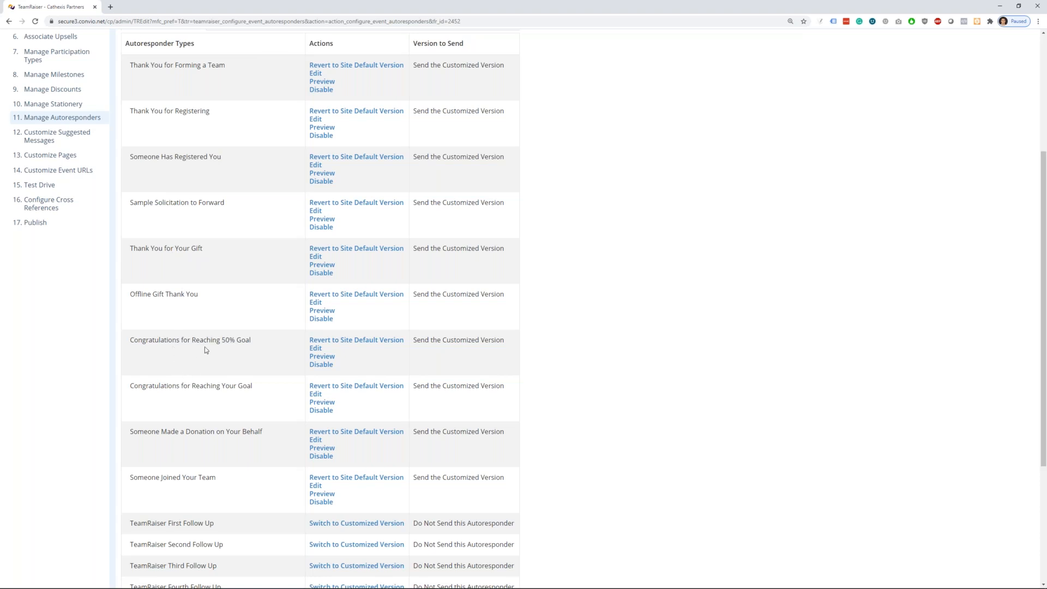
{"action": "scroll", "coordinate": [204, 341], "scroll_direction": "down", "scroll_amount": 3}
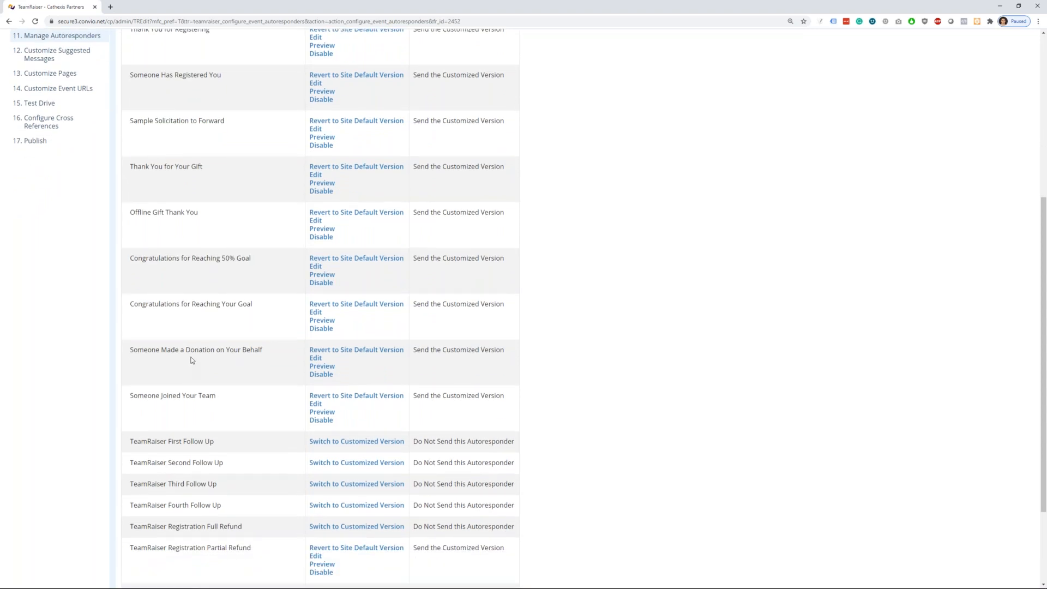
{"action": "scroll", "coordinate": [187, 360], "scroll_direction": "down", "scroll_amount": 1}
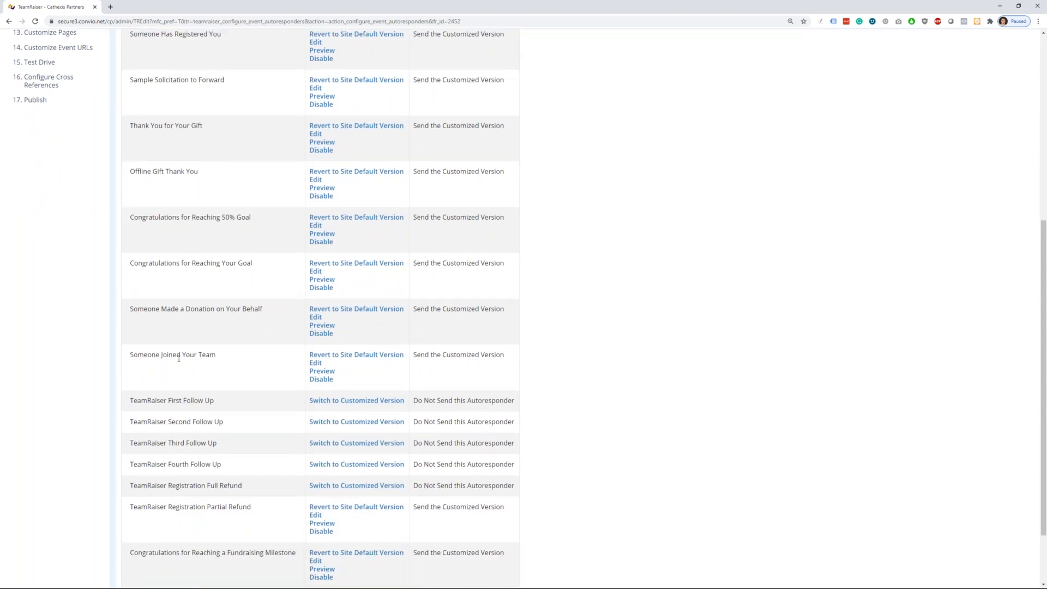
{"action": "scroll", "coordinate": [180, 380], "scroll_direction": "down", "scroll_amount": 1}
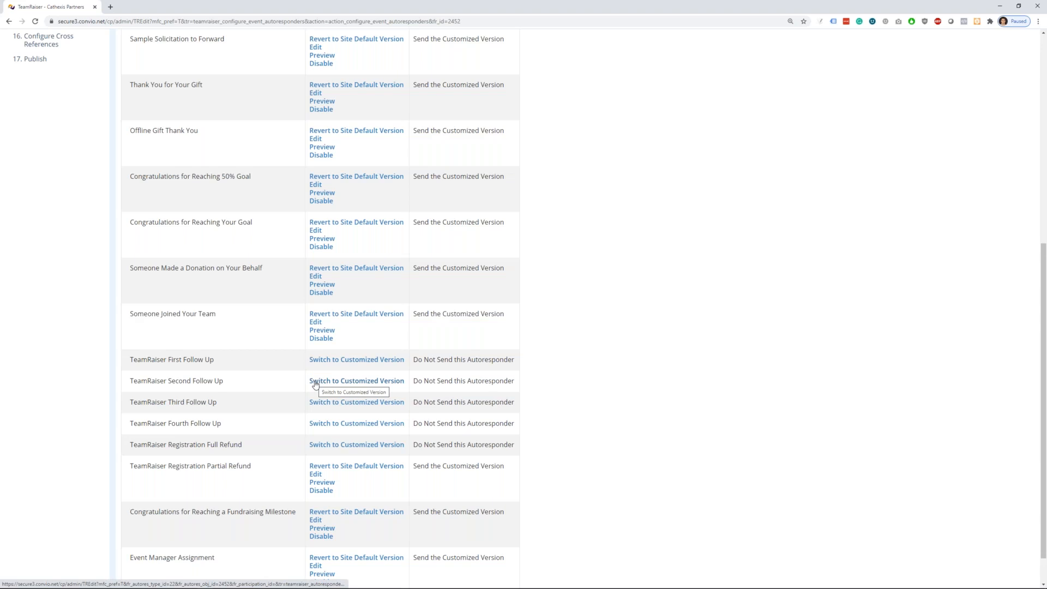
{"action": "scroll", "coordinate": [315, 384], "scroll_direction": "down", "scroll_amount": 2}
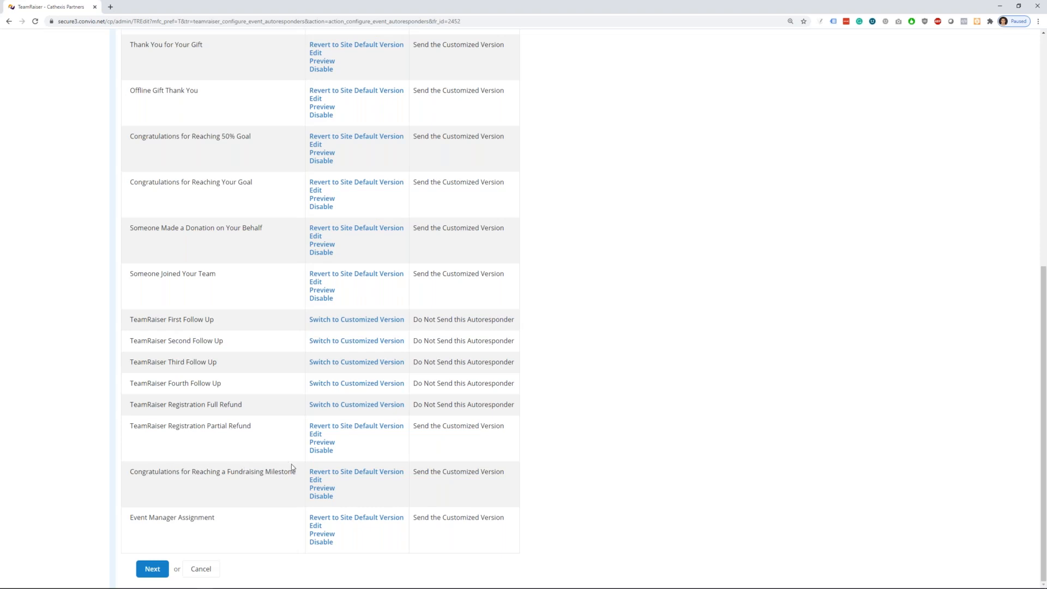
Step: Open the fundraising milestone congratulations autoresponder's HTML content in the visual editor, enlarge the editor and examine the participant notification placeholder
{"action": "left_click", "coordinate": [315, 481]}
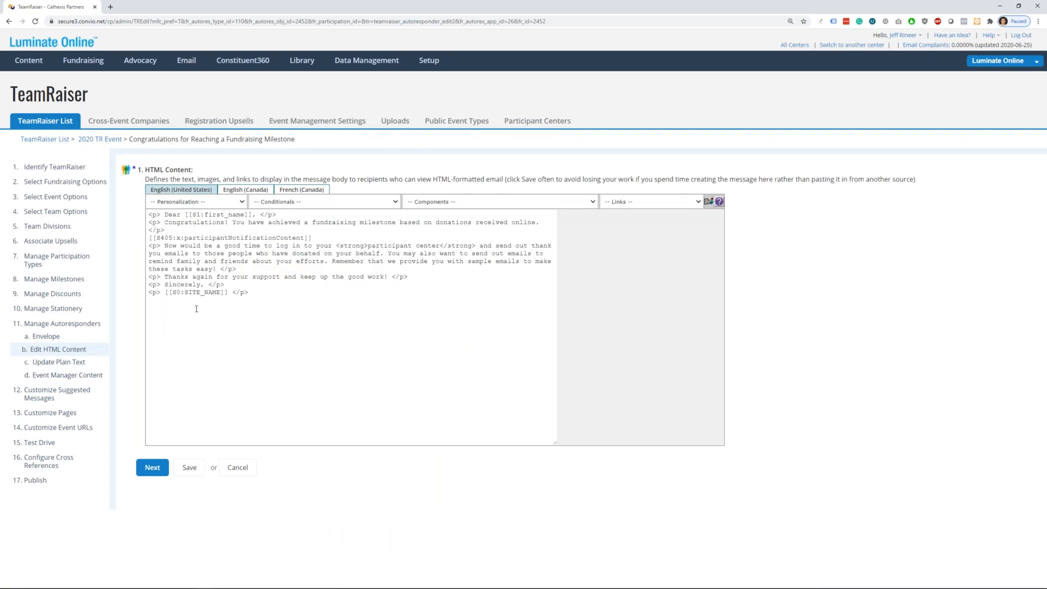
{"action": "left_click", "coordinate": [291, 299]}
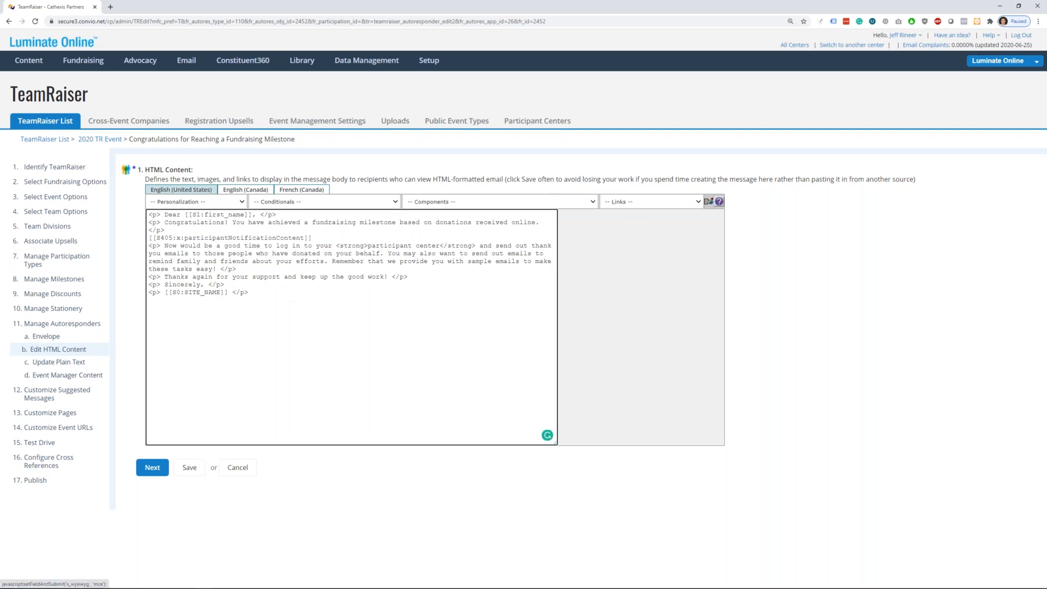
{"action": "left_click", "coordinate": [708, 201]}
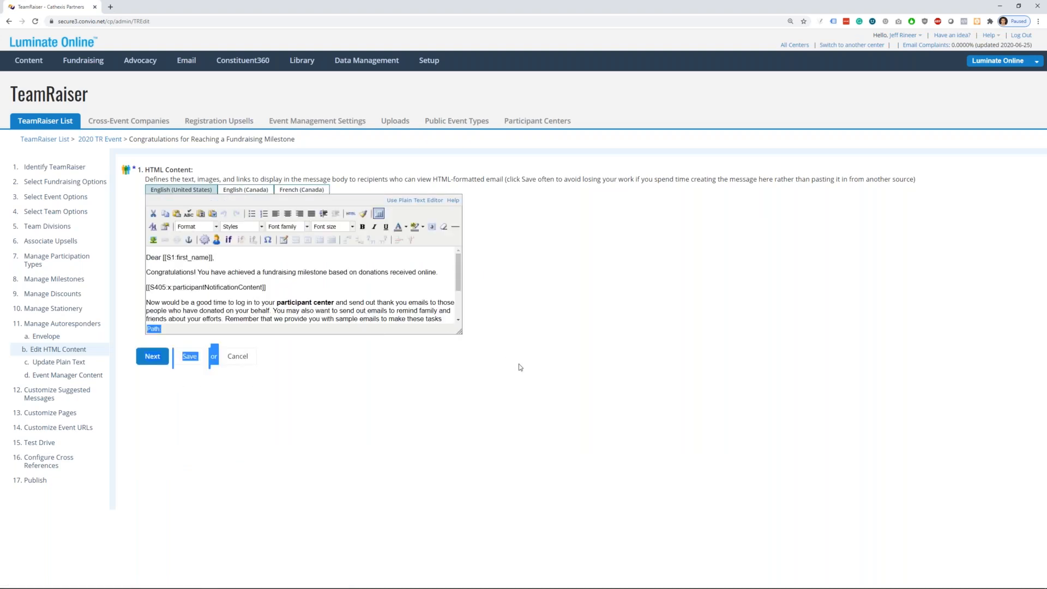
{"action": "left_click_drag", "start_coordinate": [461, 338], "coordinate": [552, 411]}
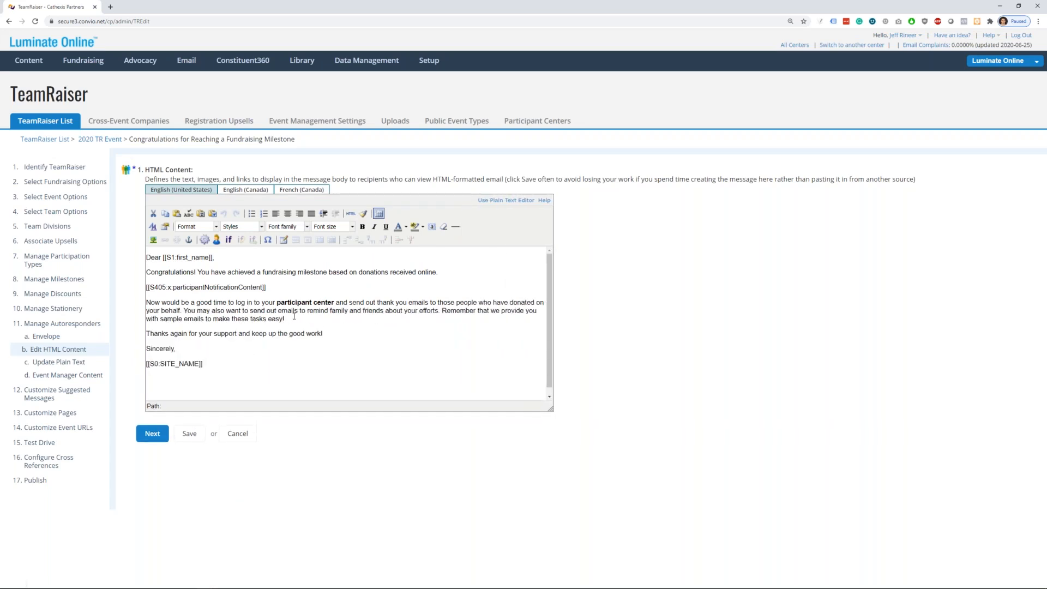
{"action": "left_click_drag", "start_coordinate": [292, 304], "coordinate": [146, 288]}
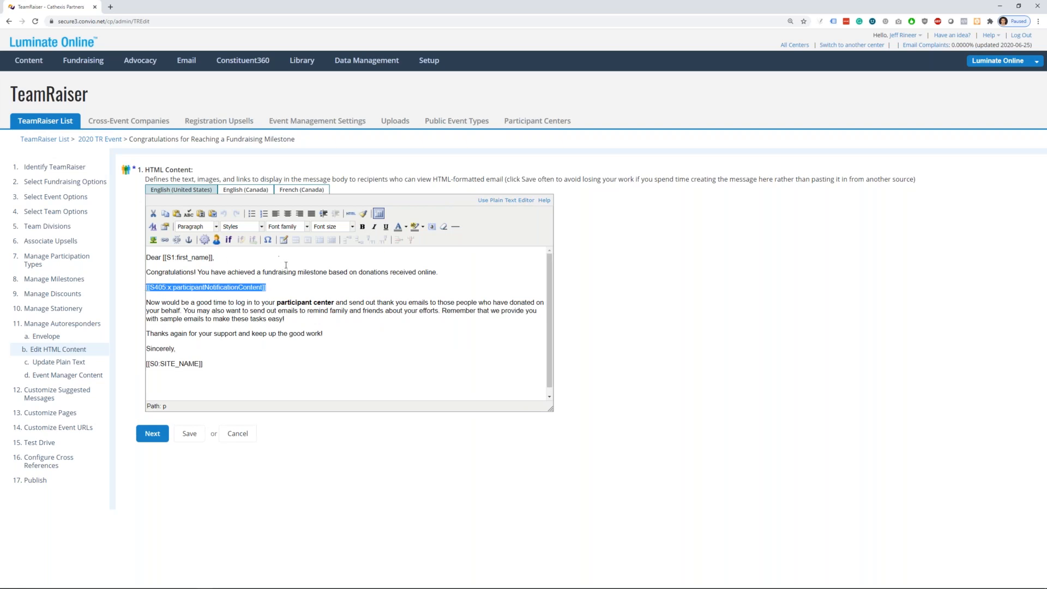
Step: Switch the milestone message back to the plain text editor and examine its whole HTML code
{"action": "left_click", "coordinate": [493, 200]}
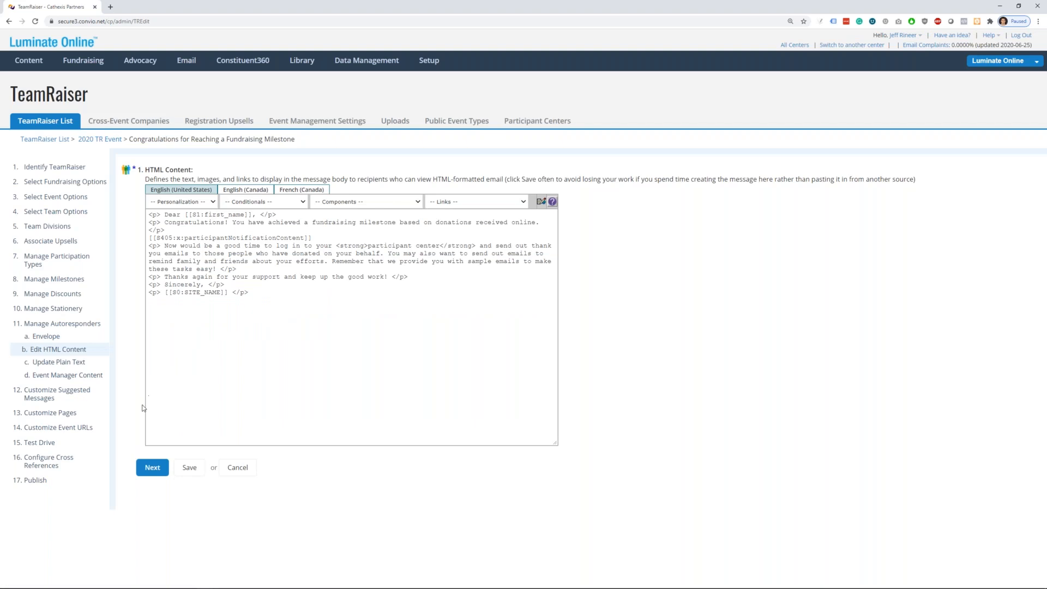
{"action": "left_click_drag", "start_coordinate": [254, 297], "coordinate": [139, 218]}
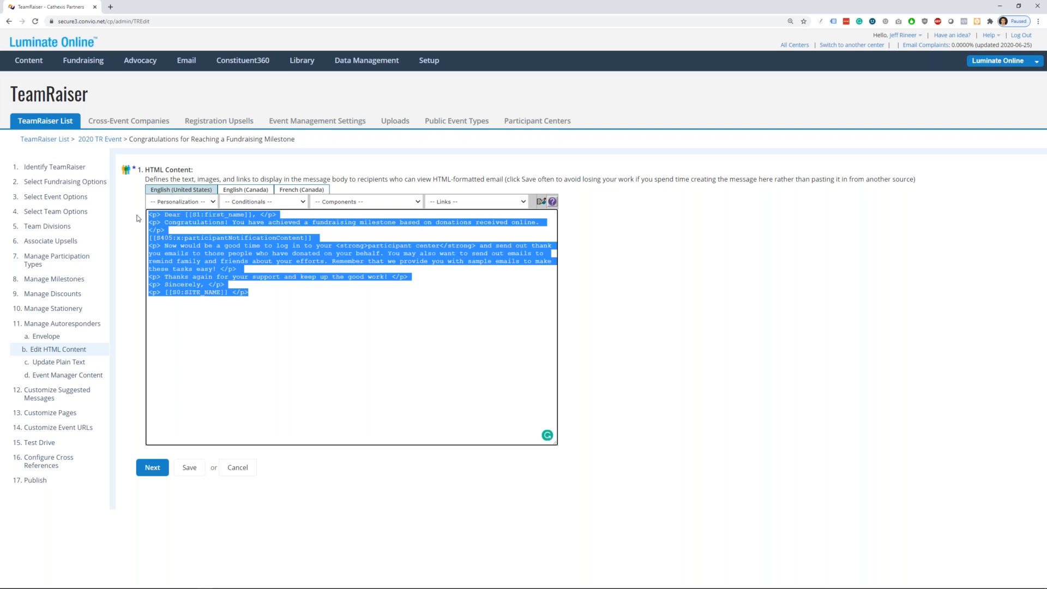
{"action": "left_click", "coordinate": [306, 478]}
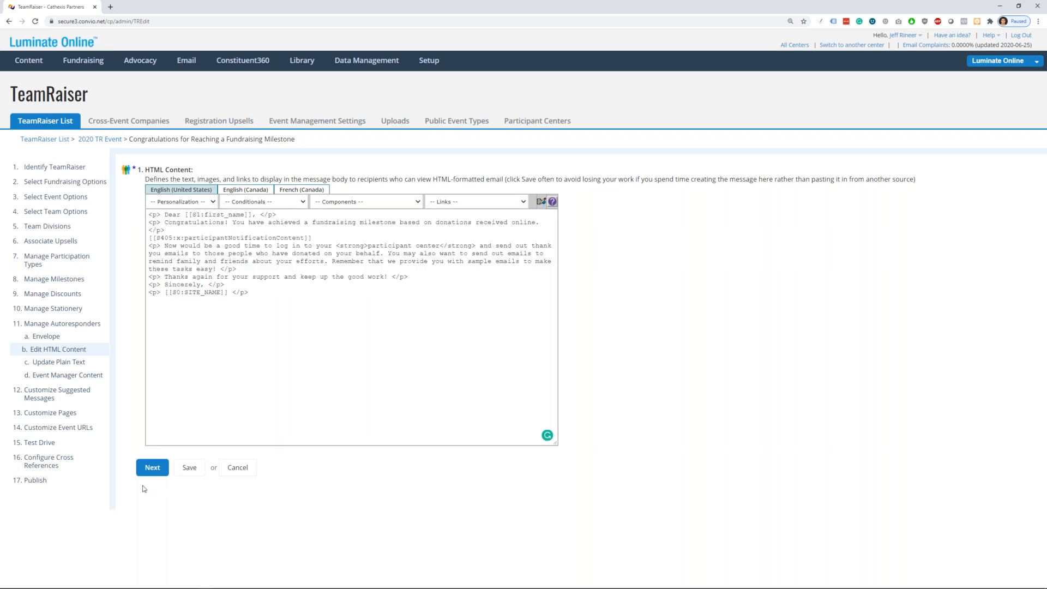
Step: Keep the milestone autoresponder's HTML content and continue past its plain text version
{"action": "left_click", "coordinate": [152, 469]}
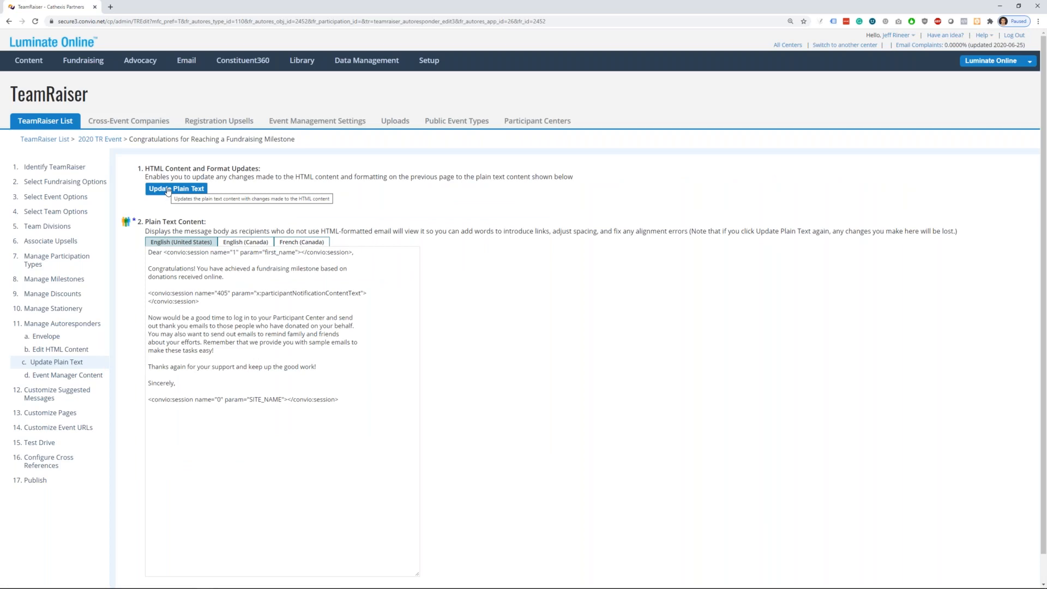
{"action": "scroll", "coordinate": [132, 533], "scroll_direction": "down", "scroll_amount": 1}
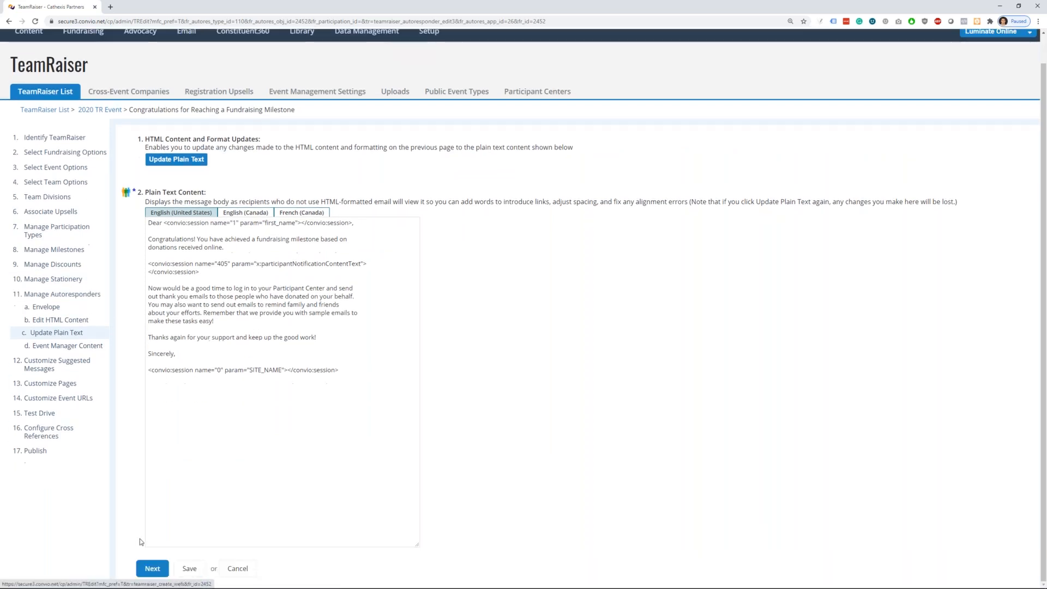
{"action": "left_click", "coordinate": [153, 568]}
Step: Return to the event's autoresponder list and continue to the suggested messages
{"action": "left_click_drag", "start_coordinate": [52, 309], "coordinate": [53, 324]}
{"action": "left_click", "coordinate": [52, 323]}
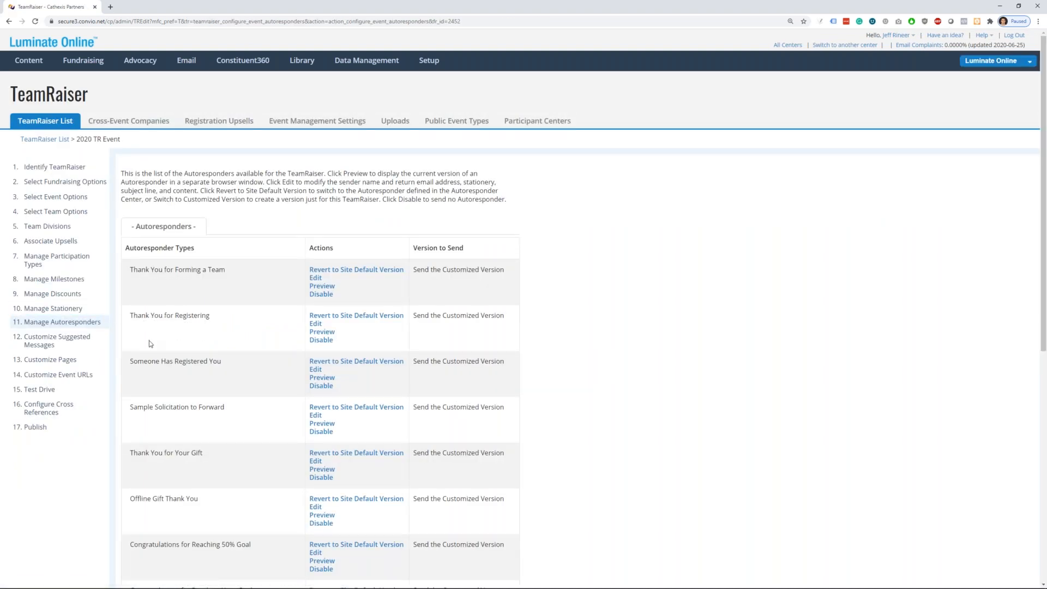
{"action": "scroll", "coordinate": [114, 447], "scroll_direction": "down", "scroll_amount": 7}
{"action": "left_click", "coordinate": [143, 567]}
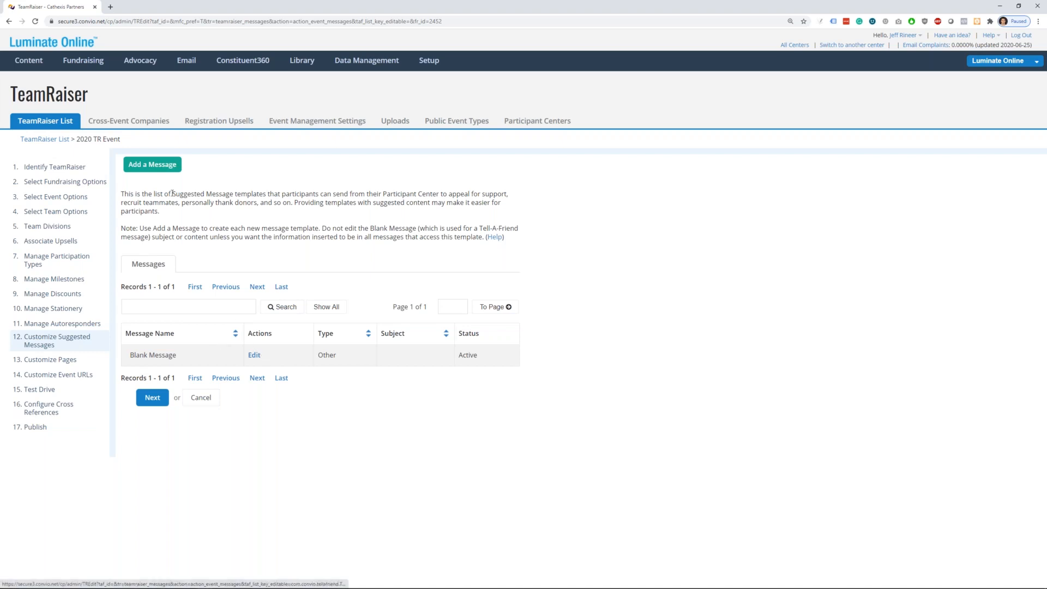
Step: Start a suggested message of type Solicit Gifts, examine its stationery, subject, body and activation options, and cancel it
{"action": "left_click", "coordinate": [155, 164]}
{"action": "left_click", "coordinate": [186, 199]}
{"action": "left_click", "coordinate": [219, 260]}
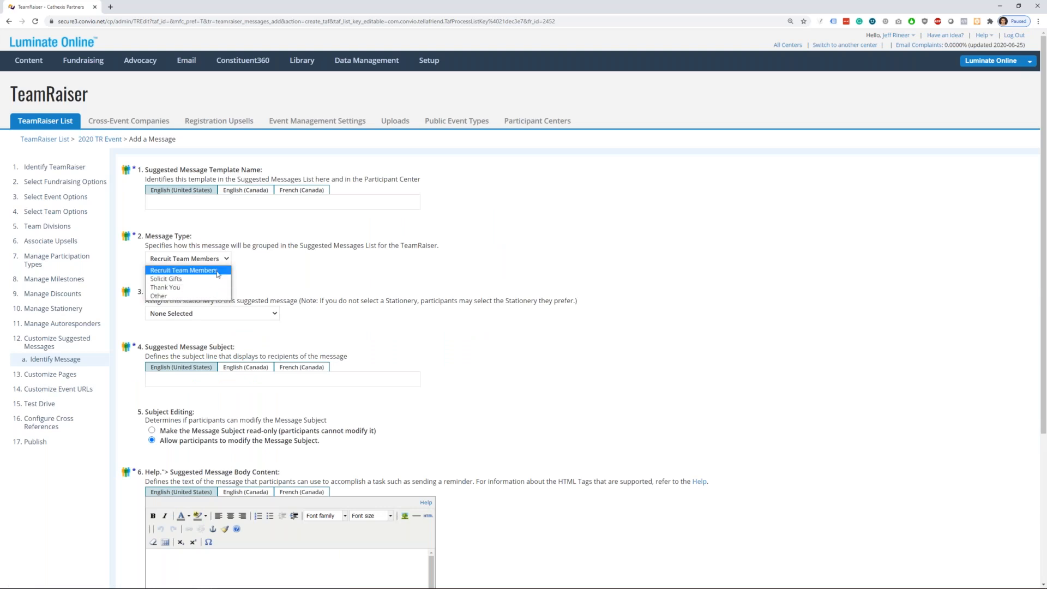
{"action": "left_click", "coordinate": [214, 279]}
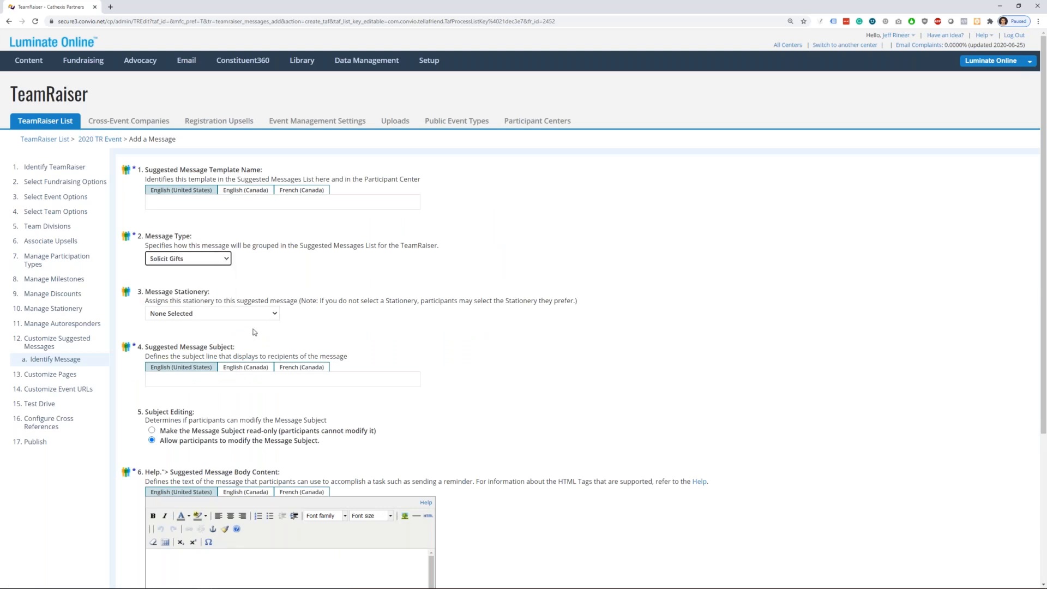
{"action": "left_click", "coordinate": [257, 311]}
{"action": "left_click", "coordinate": [349, 289]}
{"action": "left_click", "coordinate": [289, 378]}
{"action": "left_click", "coordinate": [473, 381]}
{"action": "scroll", "coordinate": [480, 393], "scroll_direction": "down", "scroll_amount": 2}
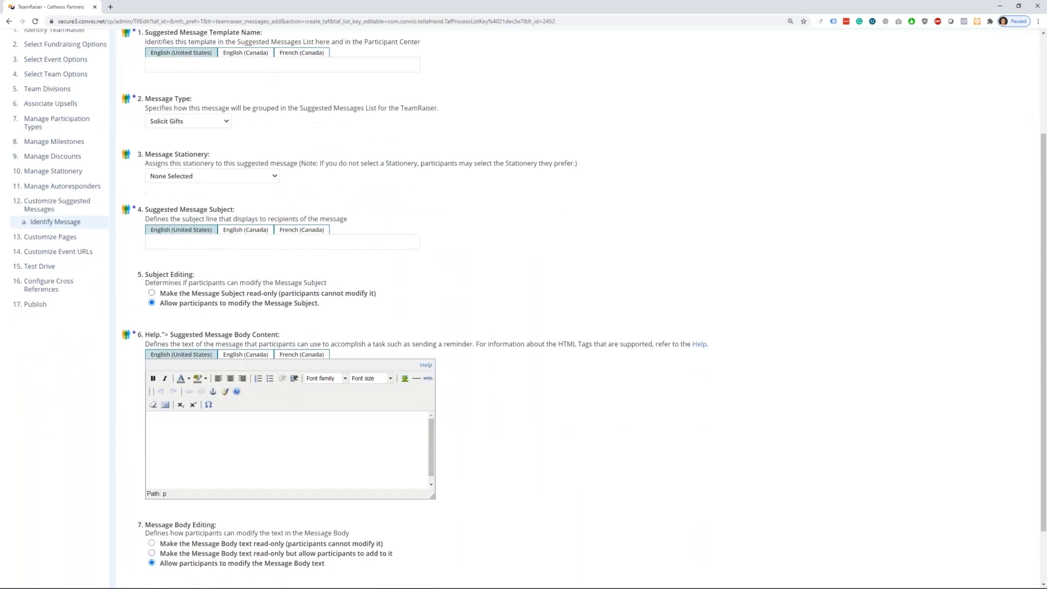
{"action": "scroll", "coordinate": [240, 305], "scroll_direction": "down", "scroll_amount": 1}
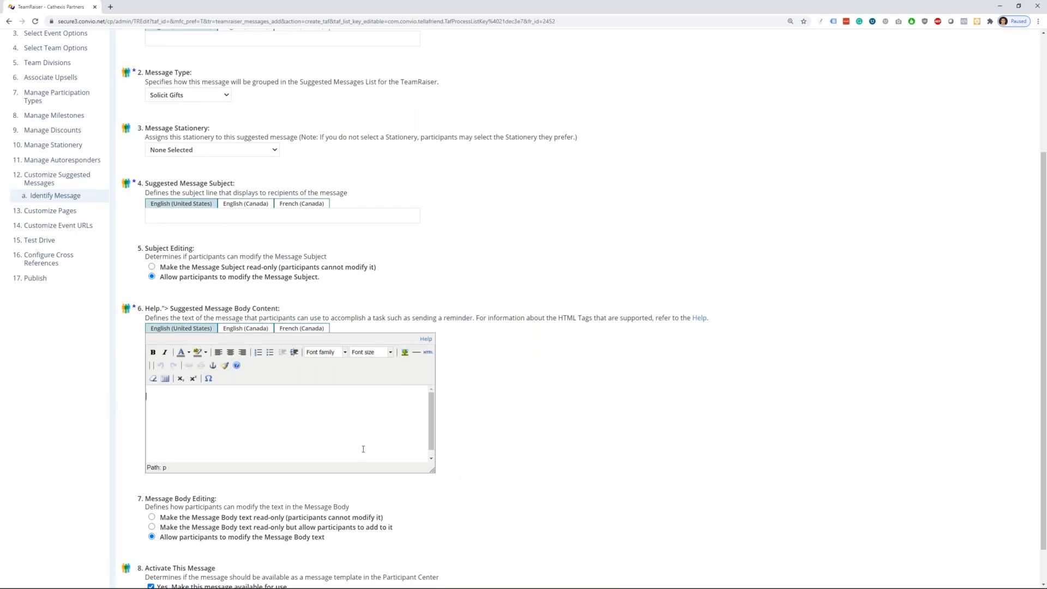
{"action": "scroll", "coordinate": [229, 491], "scroll_direction": "down", "scroll_amount": 1}
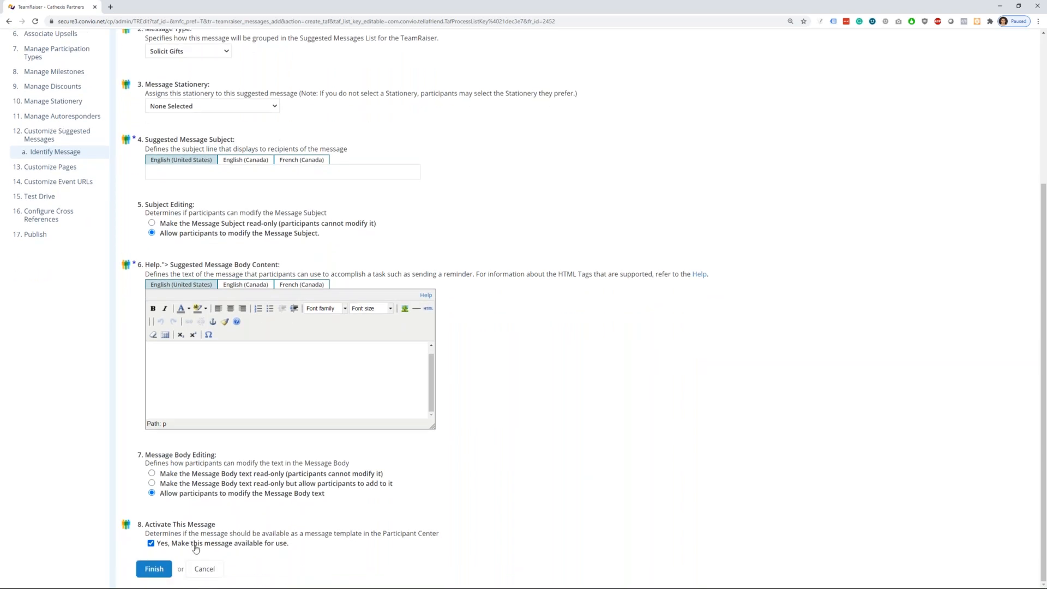
{"action": "left_click", "coordinate": [195, 570]}
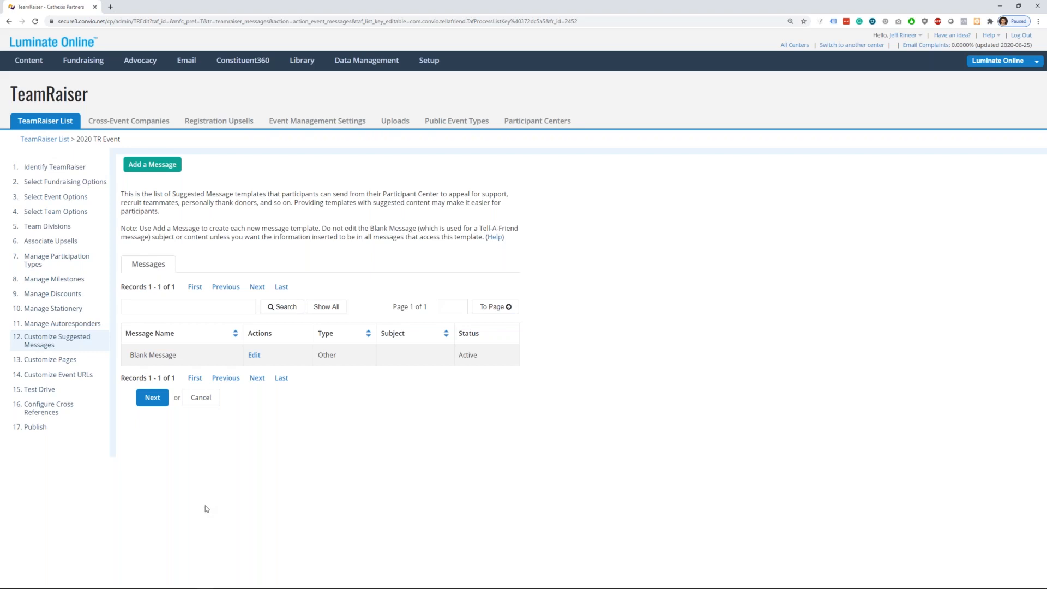
Step: Continue past the suggested messages to page customization and review the list of default TeamRaiser pages
{"action": "left_click", "coordinate": [149, 403]}
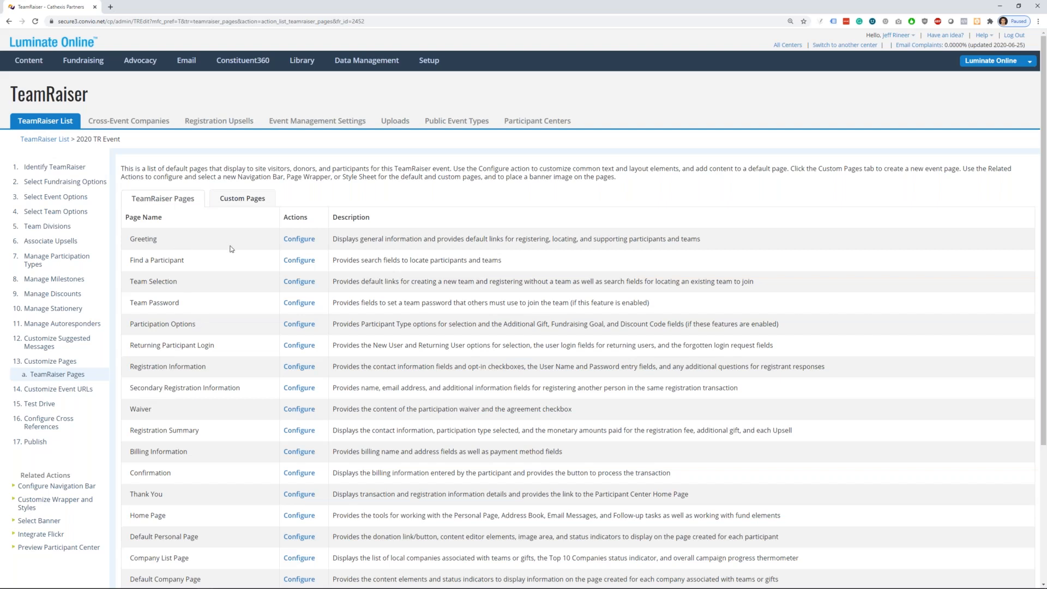
{"action": "scroll", "coordinate": [232, 249], "scroll_direction": "down", "scroll_amount": 3}
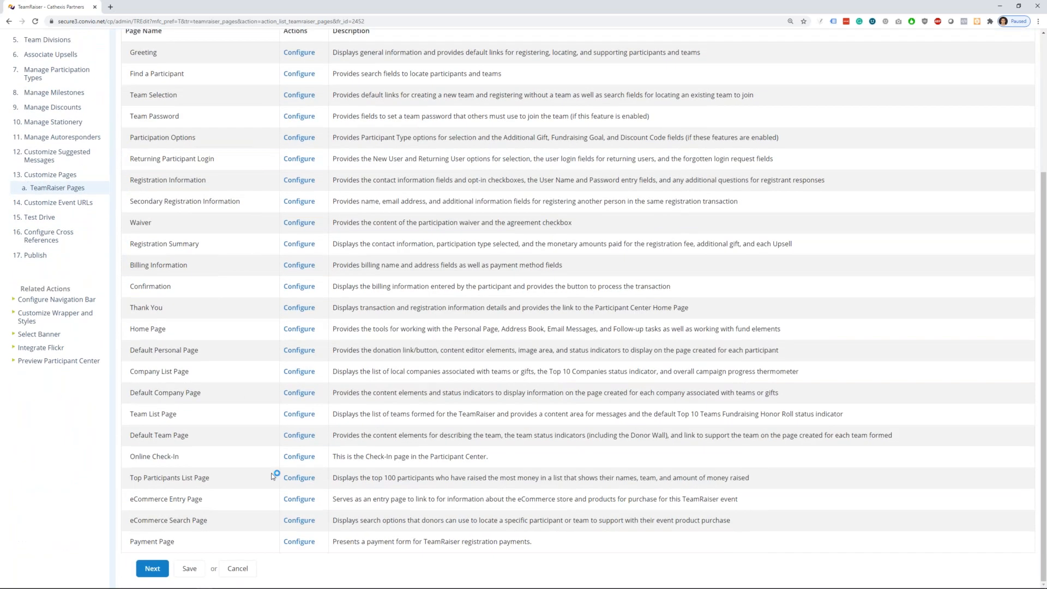
{"action": "scroll", "coordinate": [270, 486], "scroll_direction": "up", "scroll_amount": 1}
{"action": "scroll", "coordinate": [270, 486], "scroll_direction": "up", "scroll_amount": 3}
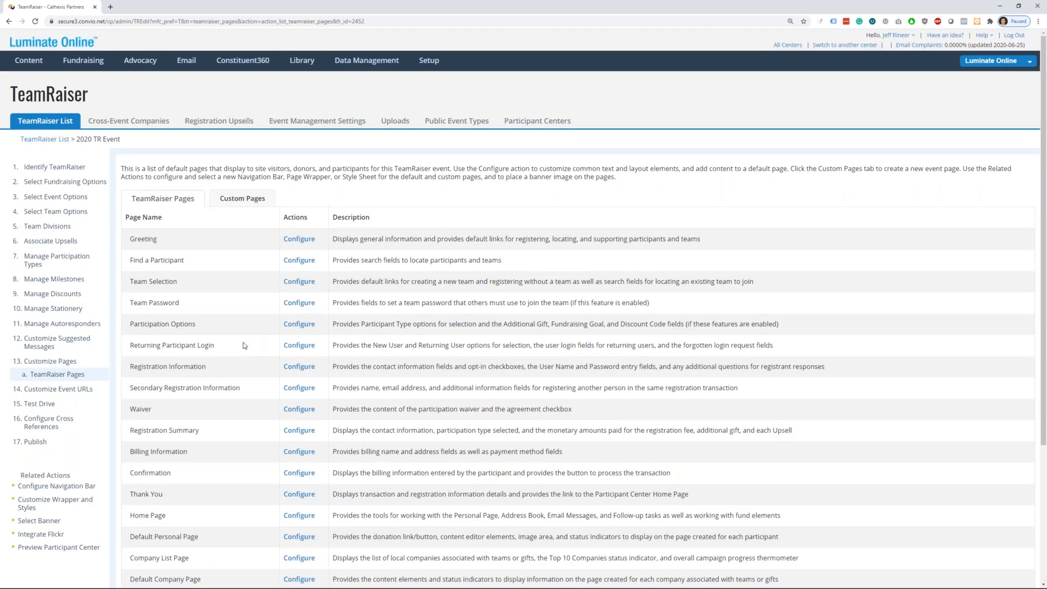
Step: Create a custom page named Event Information with the body text "Lorem ipsum" and finish it
{"action": "left_click", "coordinate": [243, 200]}
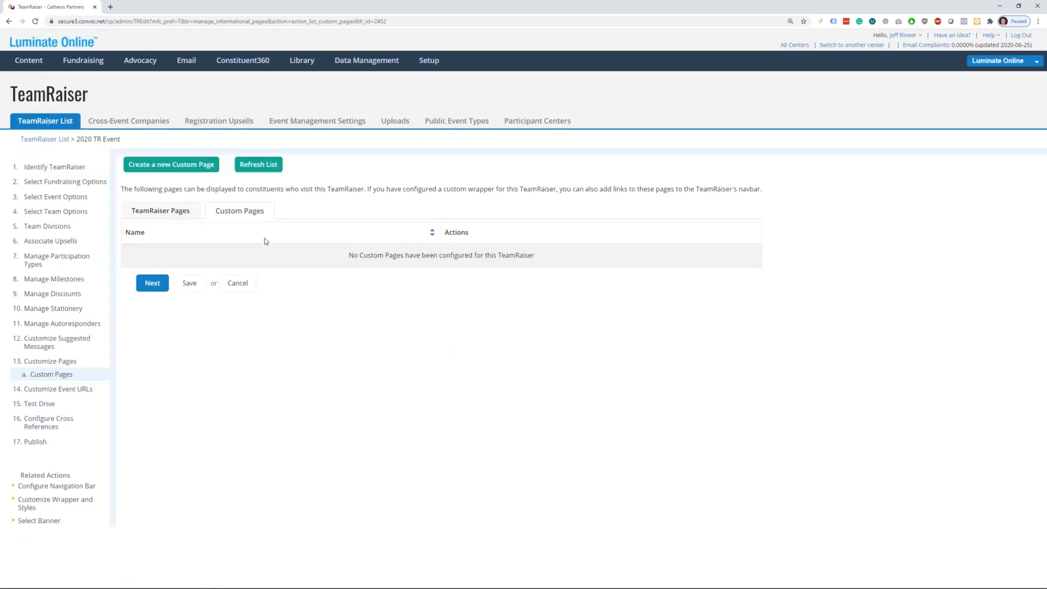
{"action": "left_click", "coordinate": [206, 165]}
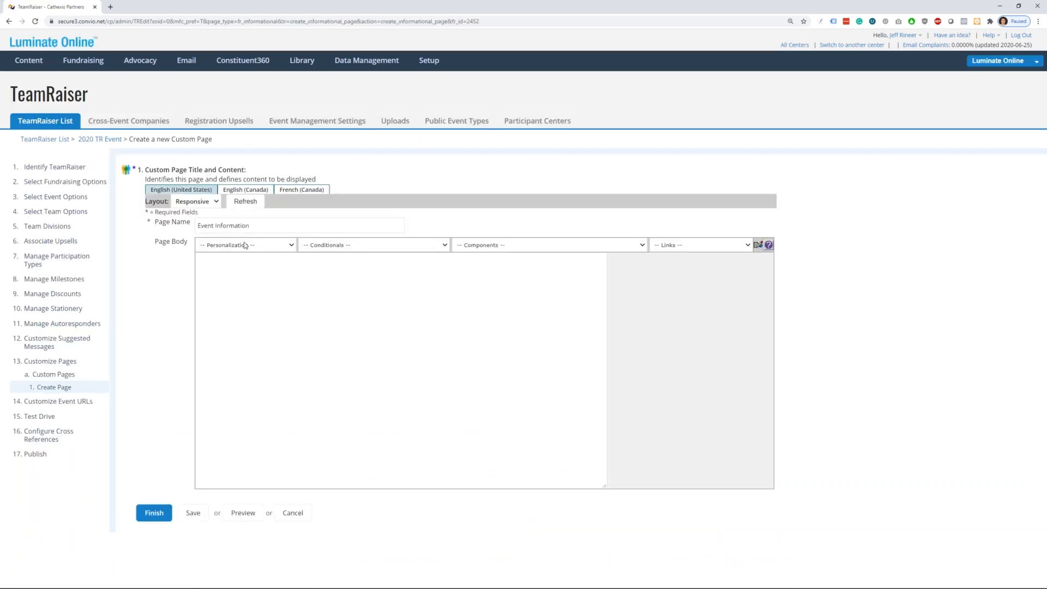
{"action": "left_click", "coordinate": [221, 226]}
{"action": "type", "text": "Event Information"}
{"action": "left_click", "coordinate": [297, 327]}
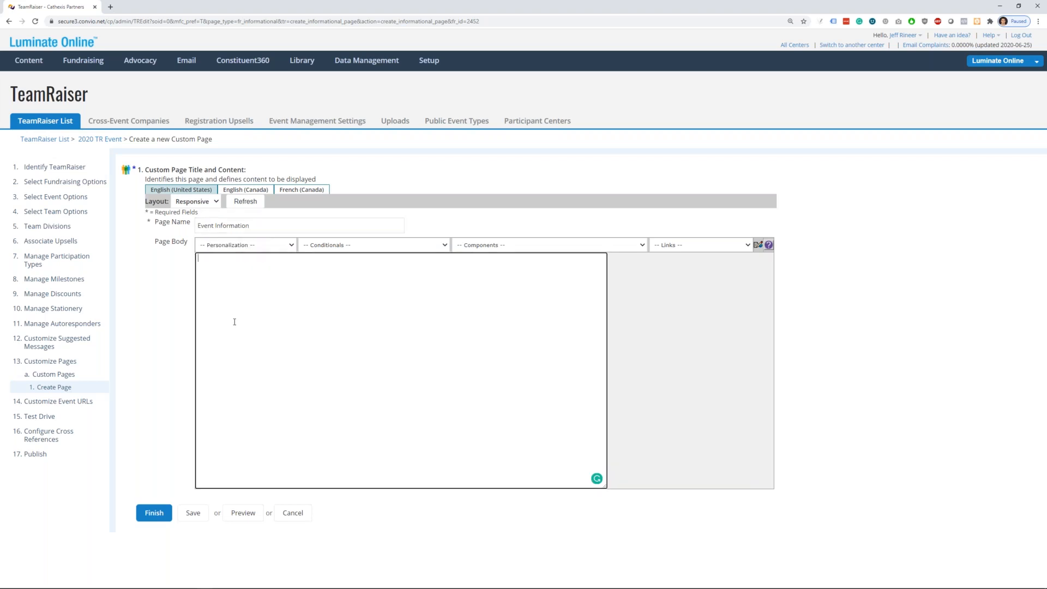
{"action": "type", "text": "Lorem ipsum"}
{"action": "left_click", "coordinate": [154, 512]}
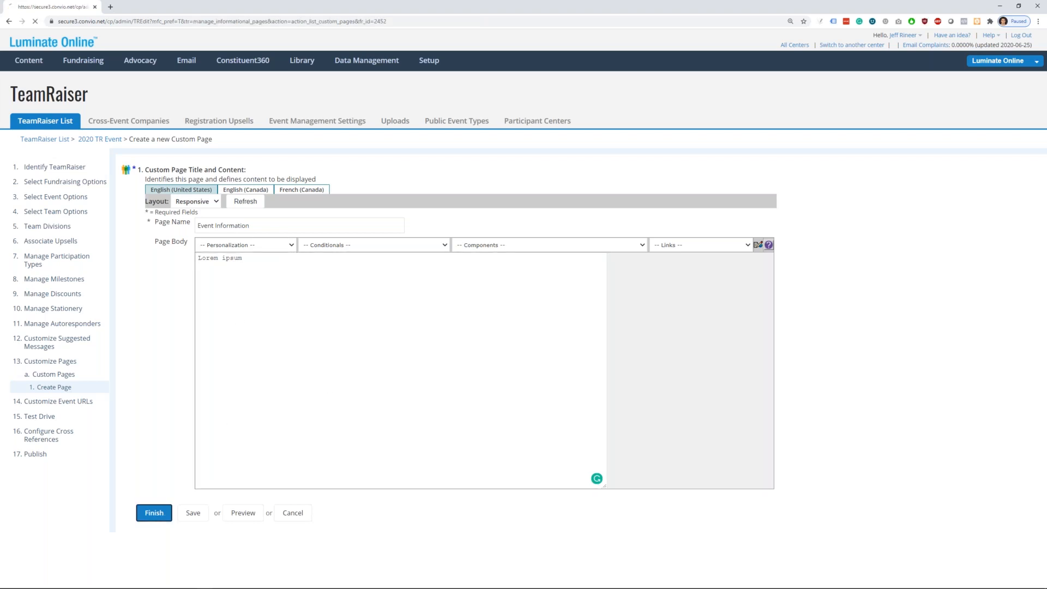
Step: Return to the default TeamRaiser pages, preview the Participant Center and view its email composing page
{"action": "left_click", "coordinate": [167, 212]}
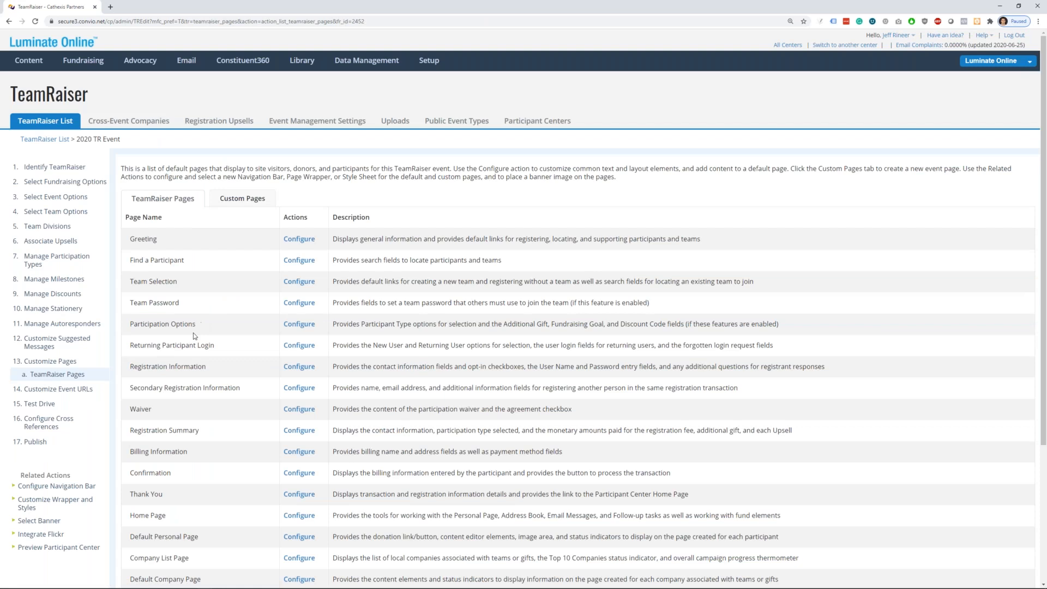
{"action": "scroll", "coordinate": [174, 354], "scroll_direction": "down", "scroll_amount": 1}
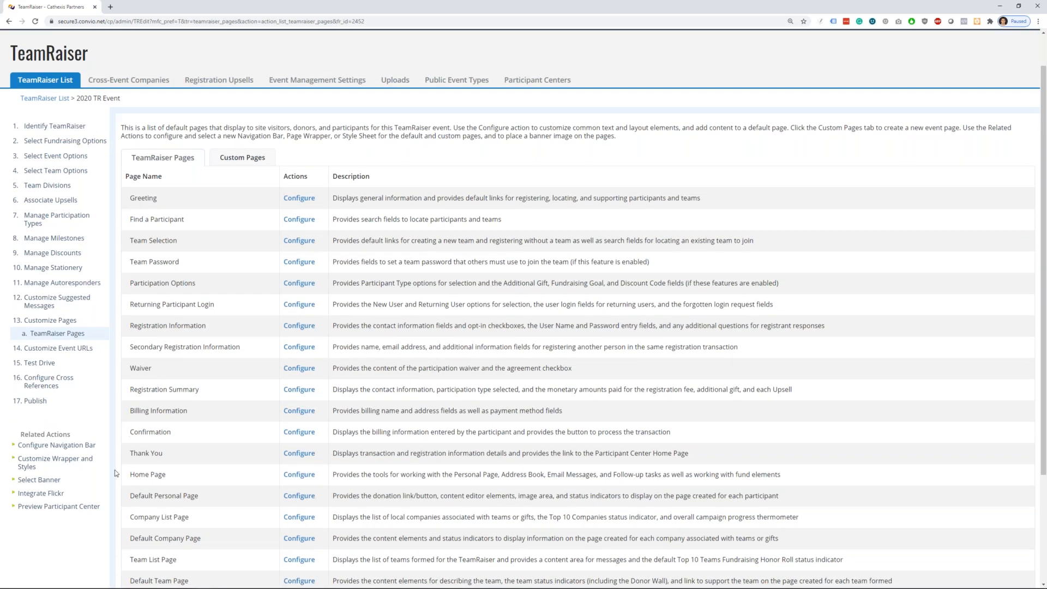
{"action": "left_click", "coordinate": [80, 512]}
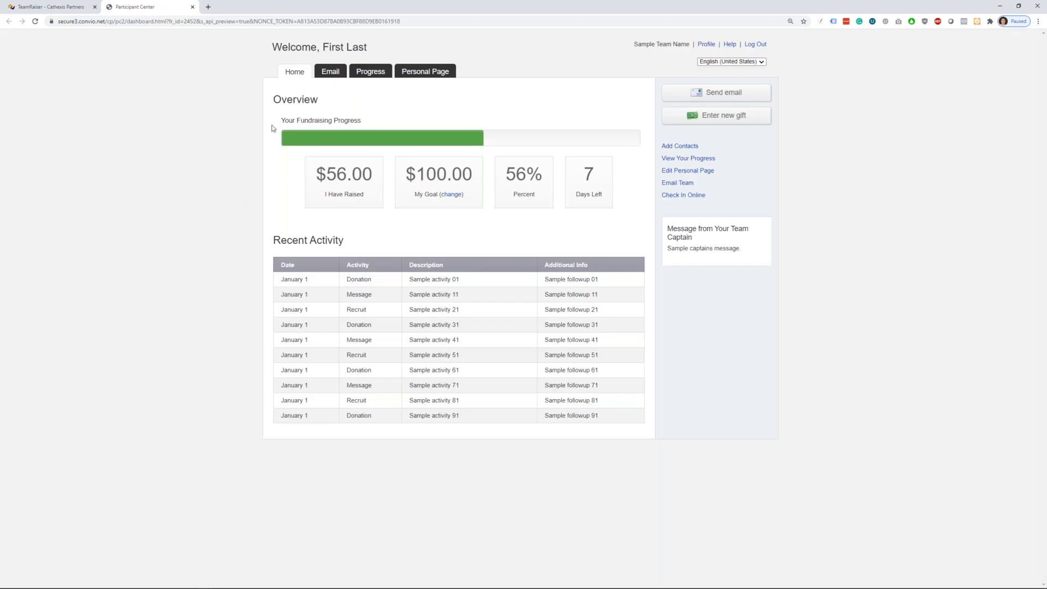
{"action": "left_click", "coordinate": [330, 72]}
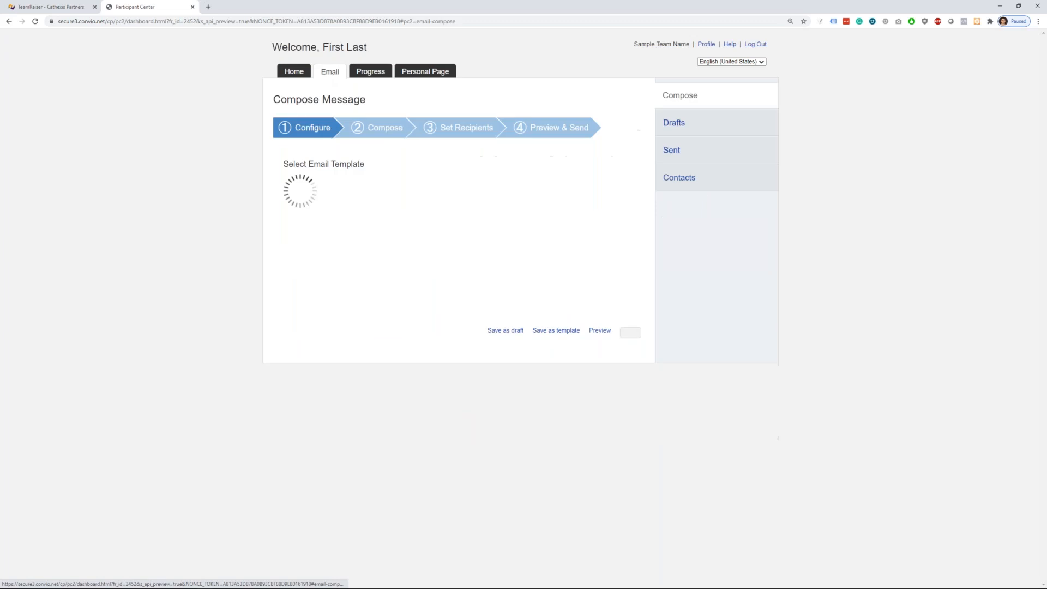
Step: View the Progress and Personal Page sections of the Participant Center preview, and close the preview
{"action": "left_click", "coordinate": [368, 72]}
{"action": "left_click", "coordinate": [421, 73]}
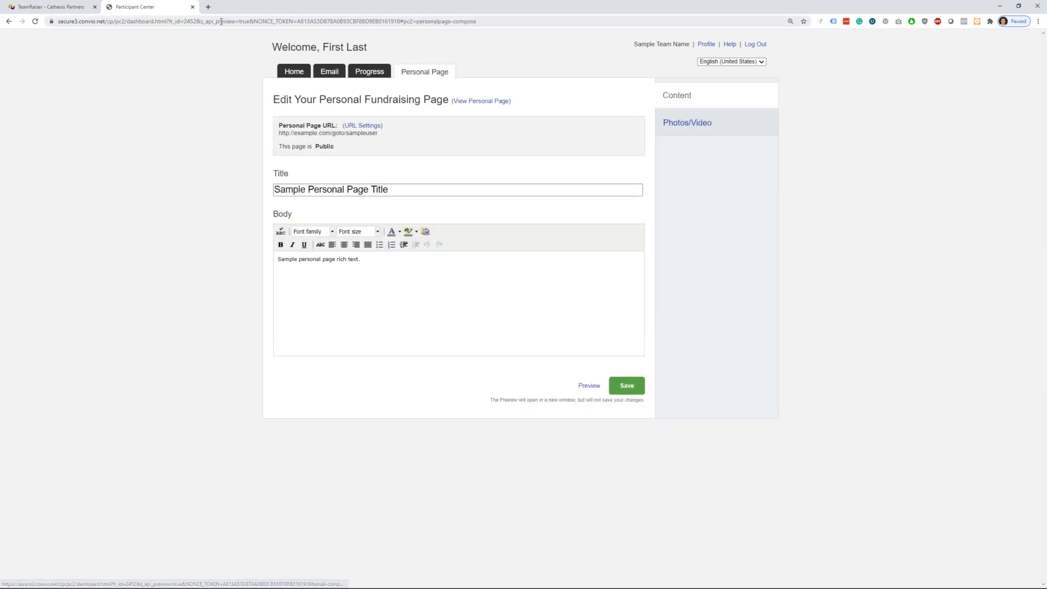
{"action": "left_click", "coordinate": [192, 6]}
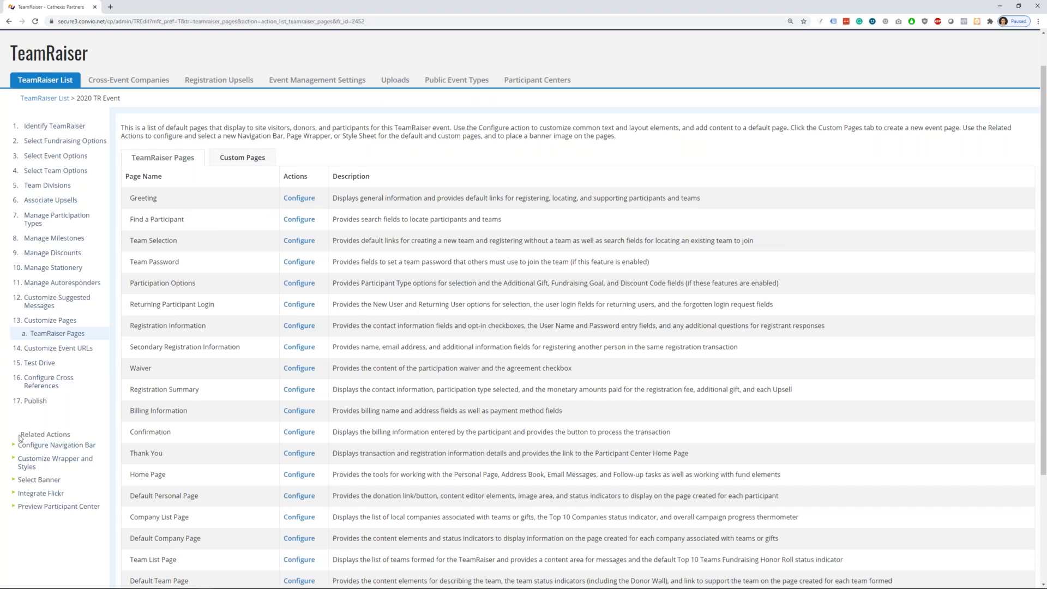
Step: Open the wrapper and style customization, try overriding the default page and registration page wrappers, and restore both defaults
{"action": "left_click", "coordinate": [38, 462]}
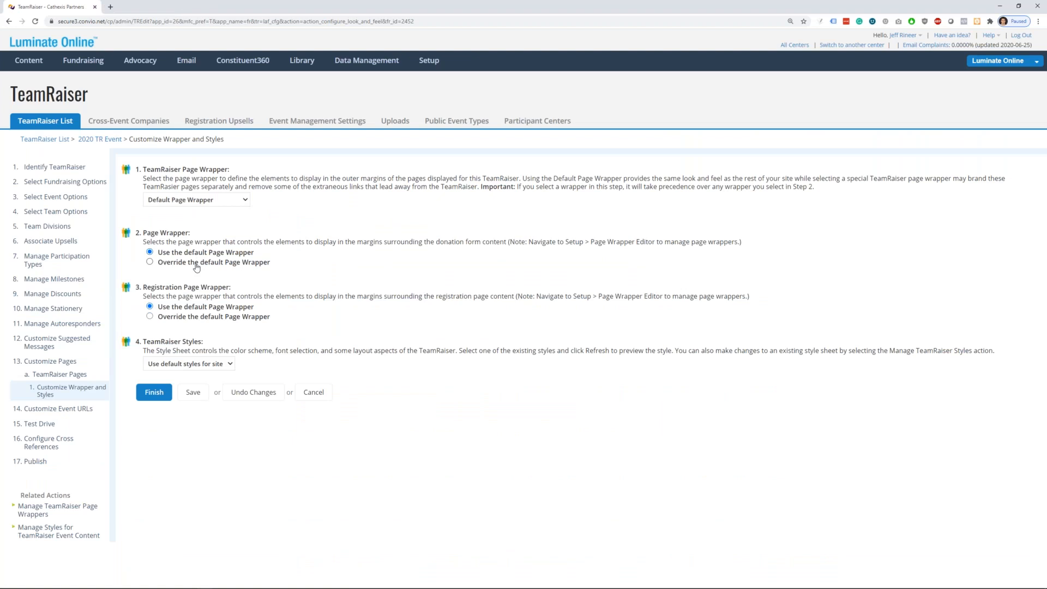
{"action": "left_click", "coordinate": [197, 264]}
{"action": "left_click", "coordinate": [198, 345]}
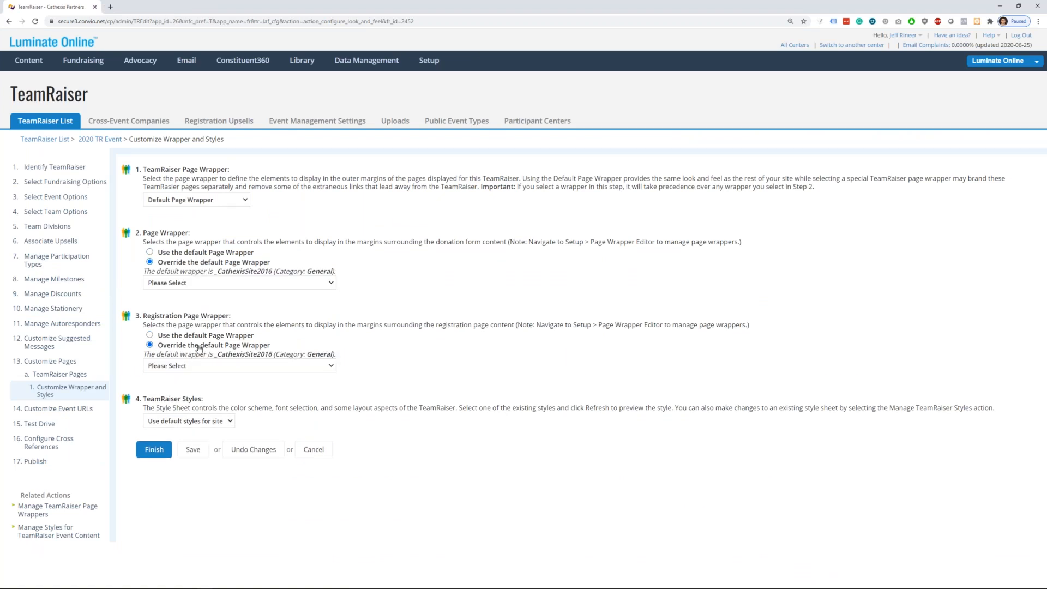
{"action": "left_click", "coordinate": [201, 336]}
{"action": "left_click", "coordinate": [181, 252]}
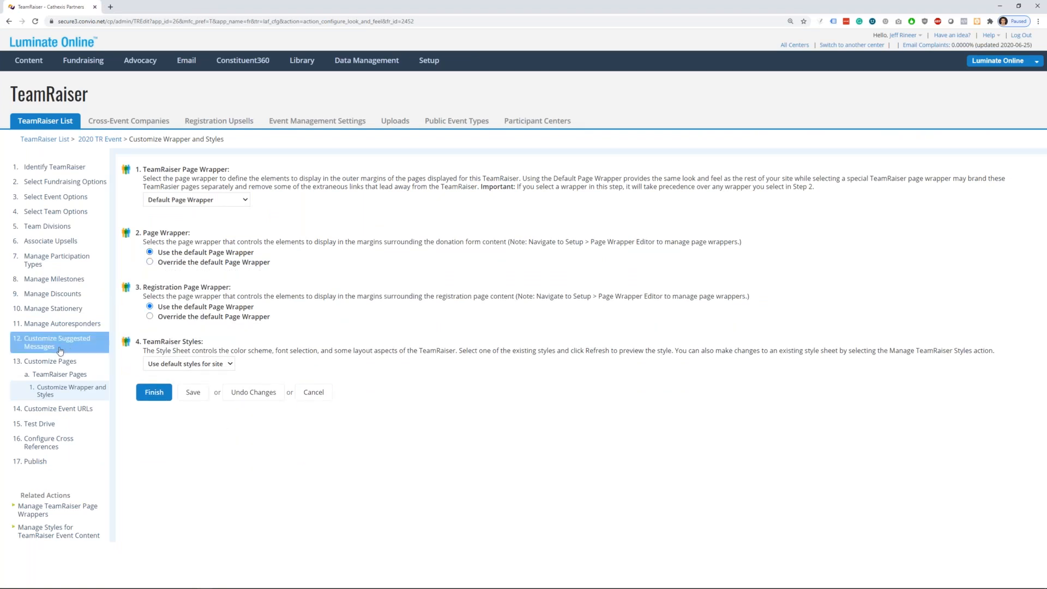
Step: Continue past page customization to the event URLs and save 2020Tr as the custom URL of the event greeting page
{"action": "left_click", "coordinate": [59, 376]}
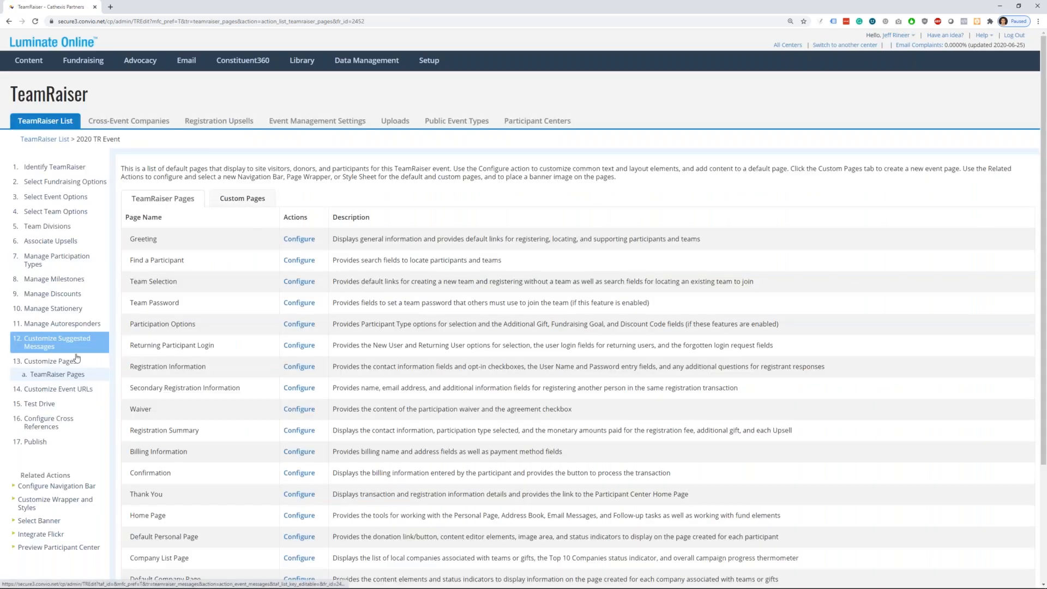
{"action": "scroll", "coordinate": [225, 370], "scroll_direction": "down", "scroll_amount": 1}
{"action": "scroll", "coordinate": [226, 370], "scroll_direction": "down", "scroll_amount": 3}
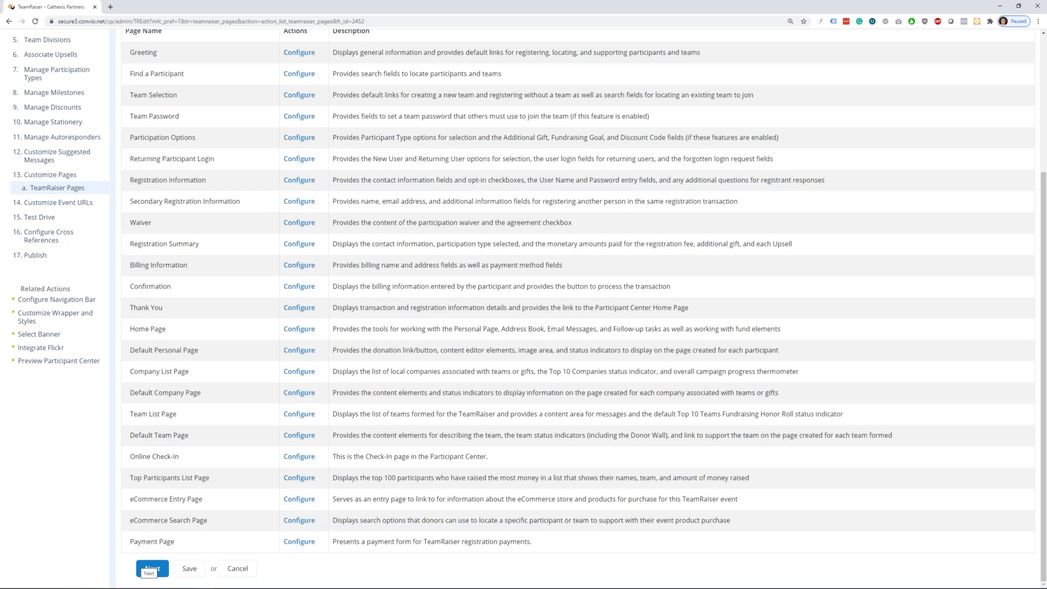
{"action": "left_click", "coordinate": [141, 570]}
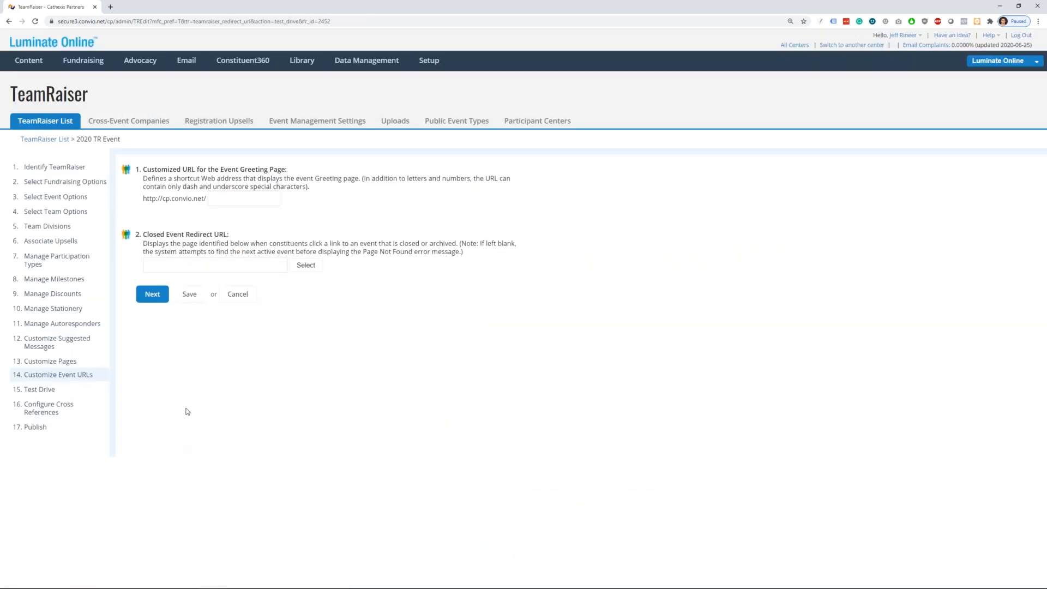
{"action": "left_click", "coordinate": [224, 199]}
{"action": "type", "text": "2020Tr"}
{"action": "left_click", "coordinate": [180, 299]}
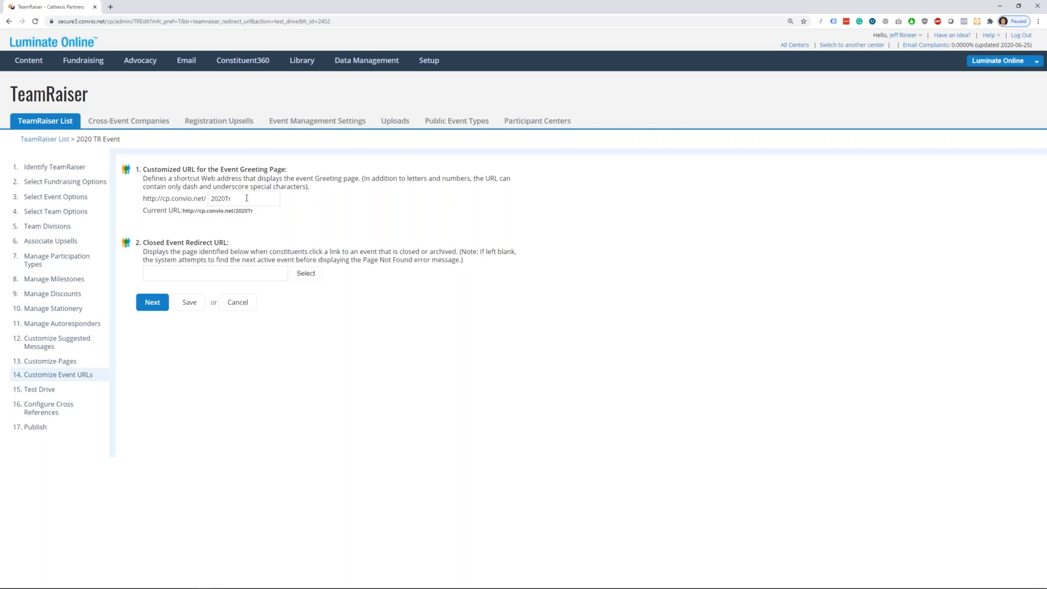
Step: Examine the greeting page's current shortcut URL and the closed event redirect setting, and continue to the test drive
{"action": "left_click_drag", "start_coordinate": [259, 215], "coordinate": [183, 216]}
{"action": "left_click", "coordinate": [196, 273]}
{"action": "left_click", "coordinate": [250, 249]}
{"action": "left_click", "coordinate": [160, 308]}
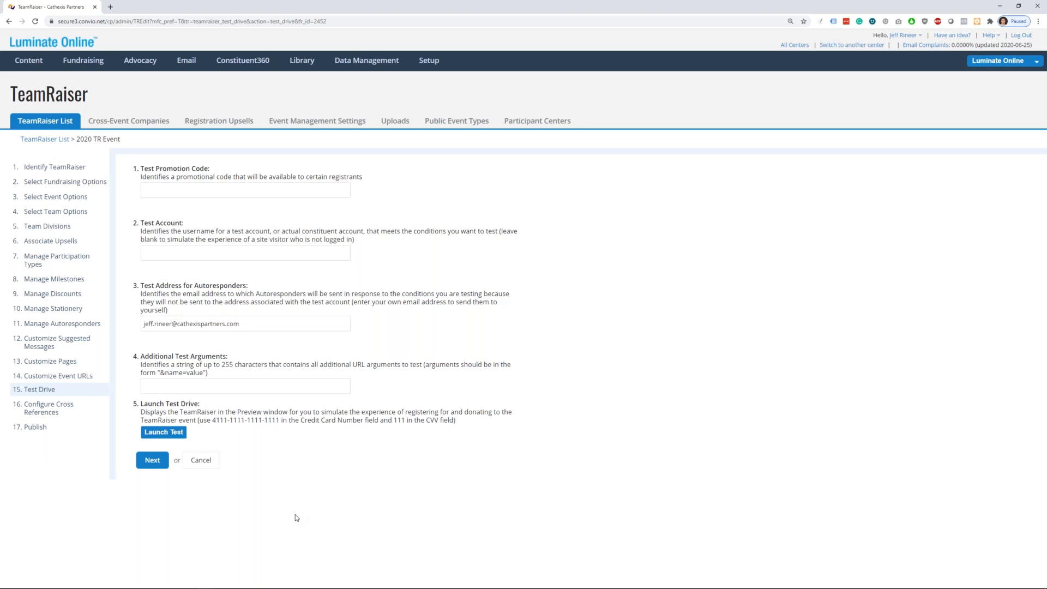
Step: Launch the event test drive, enlarge and reposition its preview window, and look through the greeting page's donation and participation options
{"action": "left_click", "coordinate": [173, 434]}
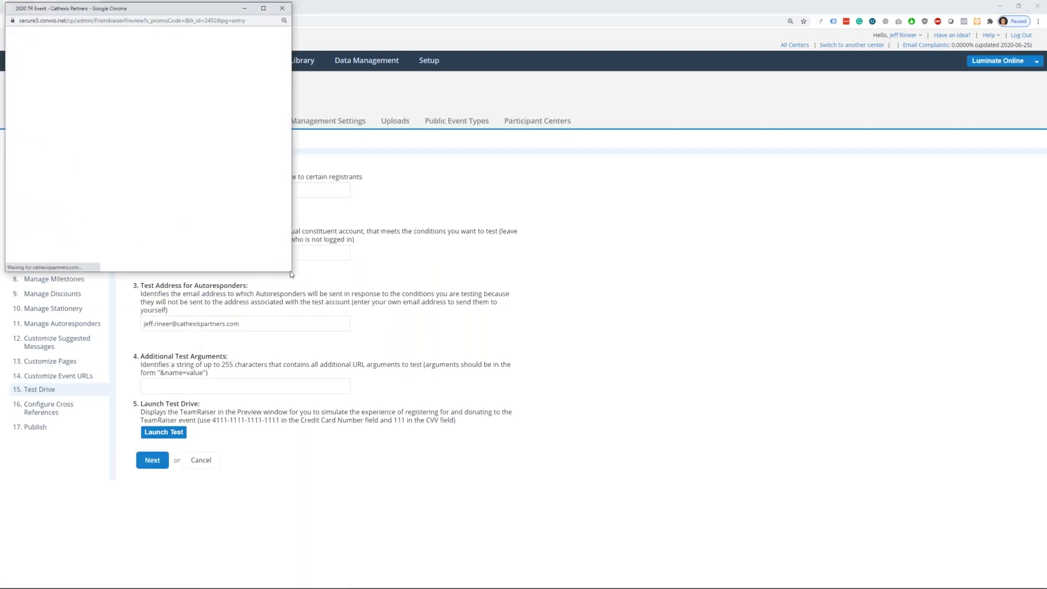
{"action": "left_click_drag", "start_coordinate": [291, 271], "coordinate": [485, 327]}
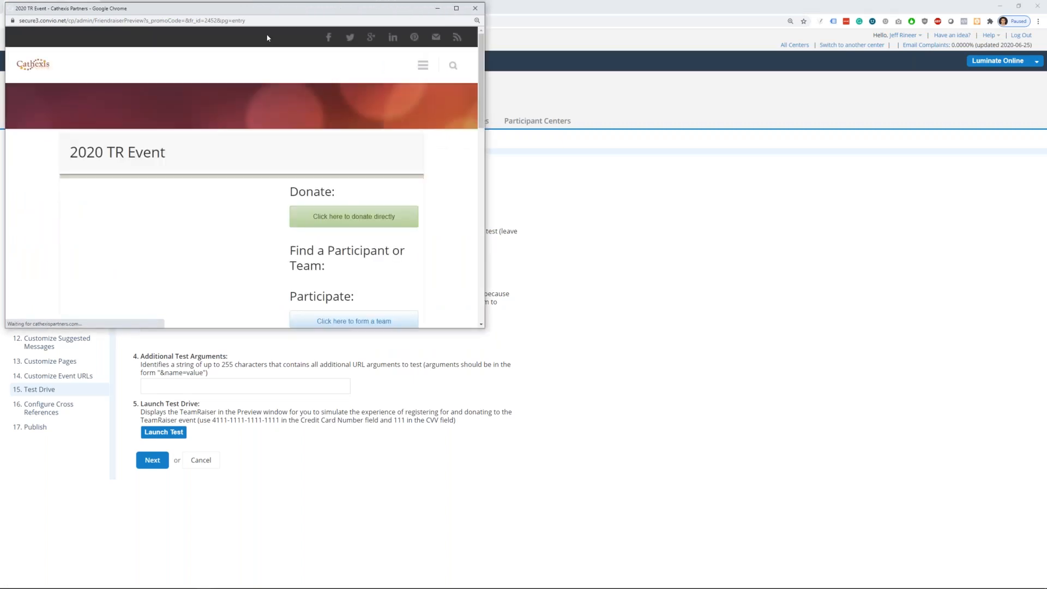
{"action": "left_click_drag", "start_coordinate": [238, 14], "coordinate": [481, 84]}
{"action": "scroll", "coordinate": [451, 269], "scroll_direction": "down", "scroll_amount": 4}
{"action": "scroll", "coordinate": [451, 268], "scroll_direction": "up", "scroll_amount": 4}
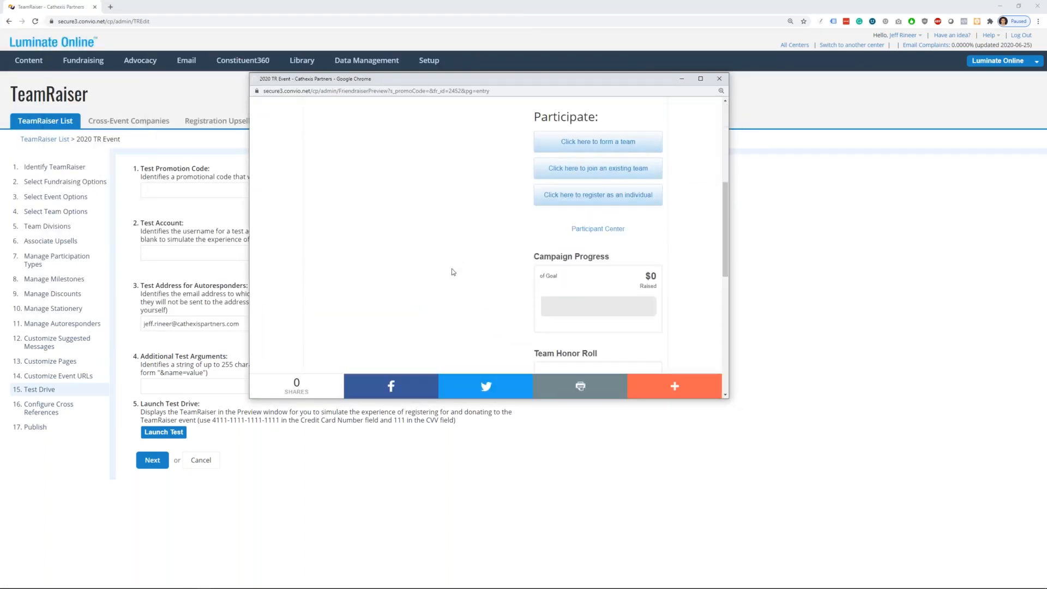
{"action": "scroll", "coordinate": [434, 272], "scroll_direction": "down", "scroll_amount": 2}
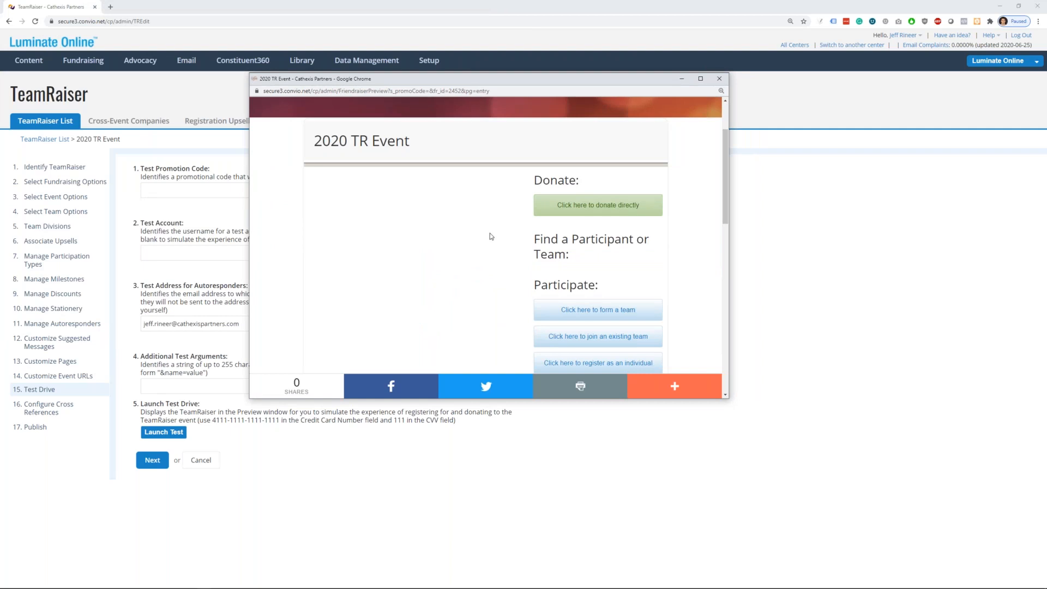
{"action": "scroll", "coordinate": [489, 236], "scroll_direction": "down", "scroll_amount": 2}
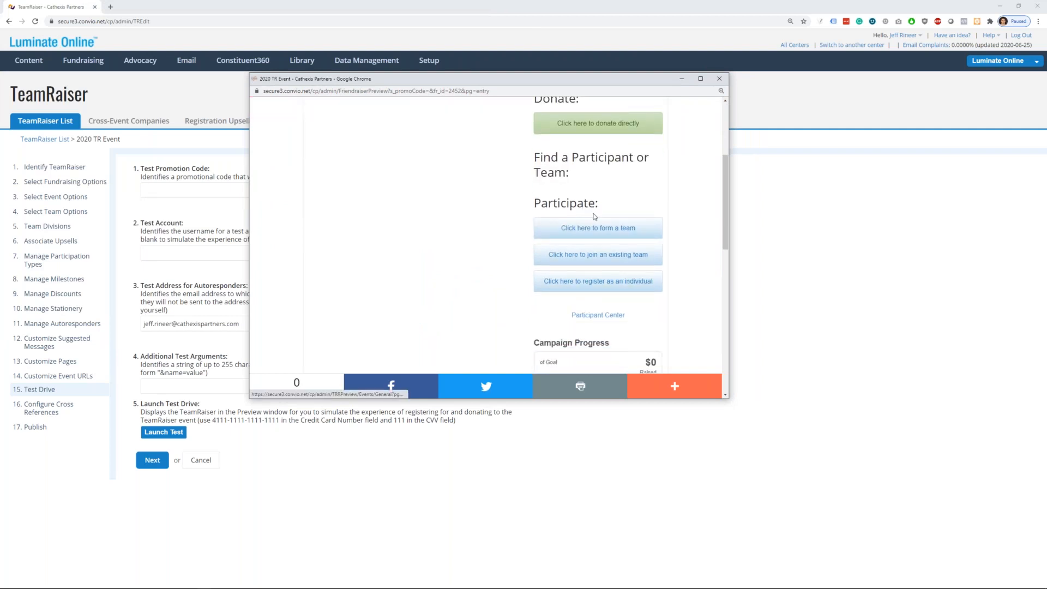
Step: Preview the individual registration page, highlight TRRPreview in its address, return to the greeting page, and close the test drive preview
{"action": "left_click", "coordinate": [594, 281]}
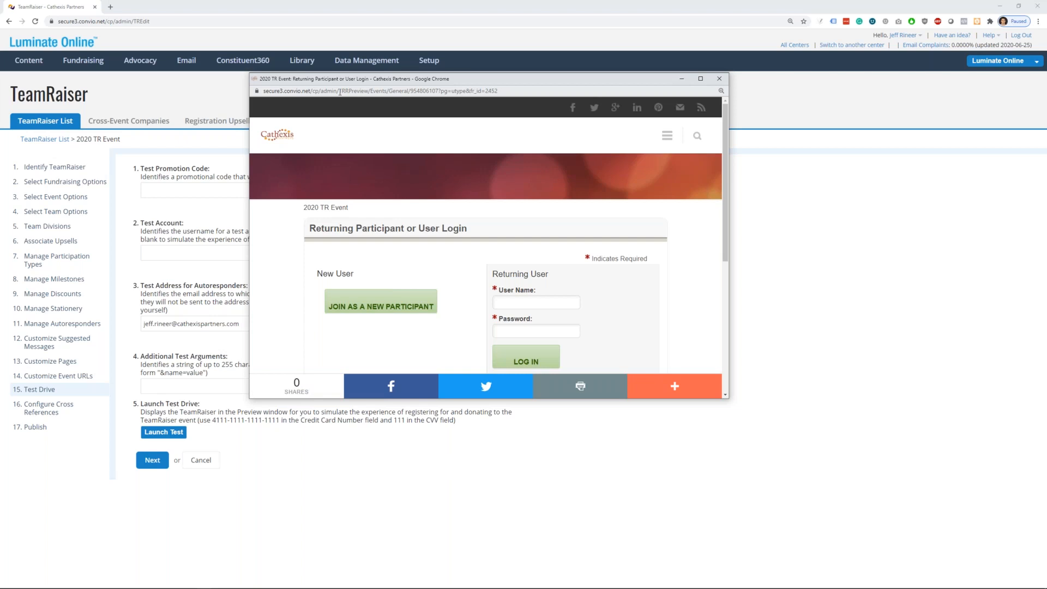
{"action": "left_click_drag", "start_coordinate": [345, 93], "coordinate": [369, 91]}
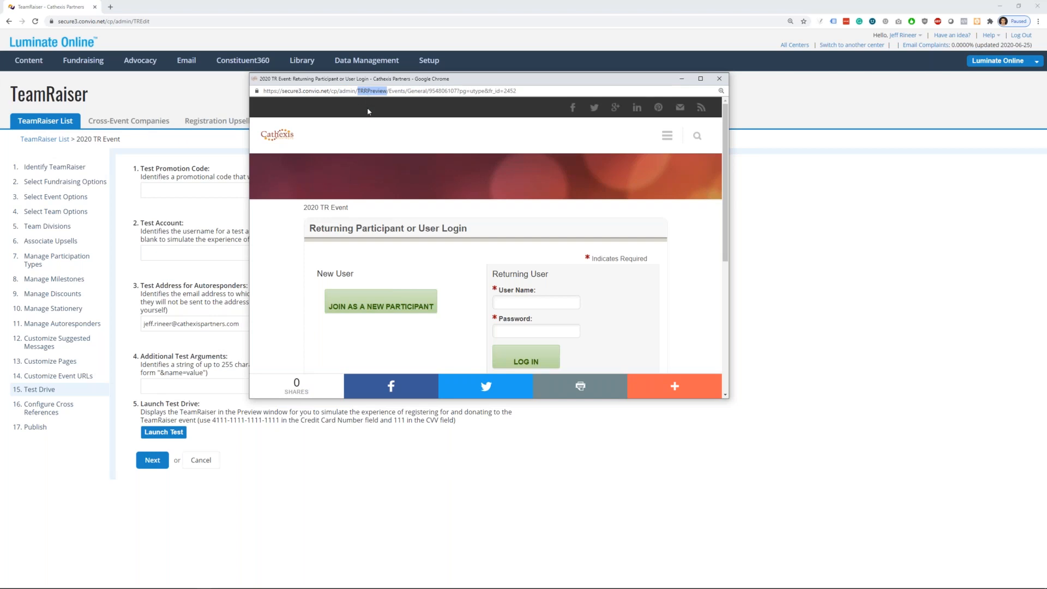
{"action": "key", "text": "alt+Left"}
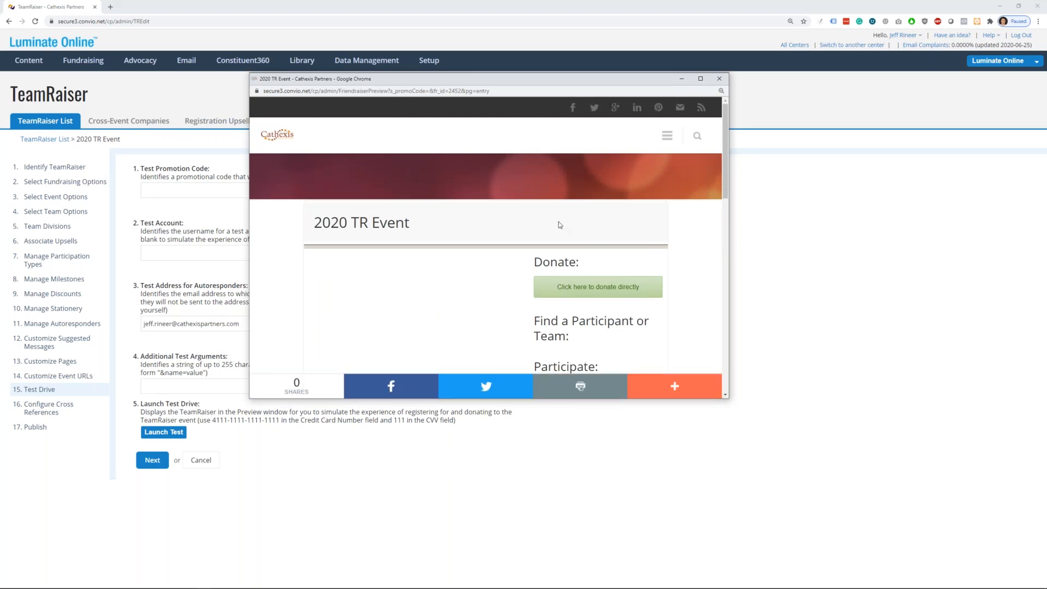
{"action": "scroll", "coordinate": [533, 304], "scroll_direction": "down", "scroll_amount": 2}
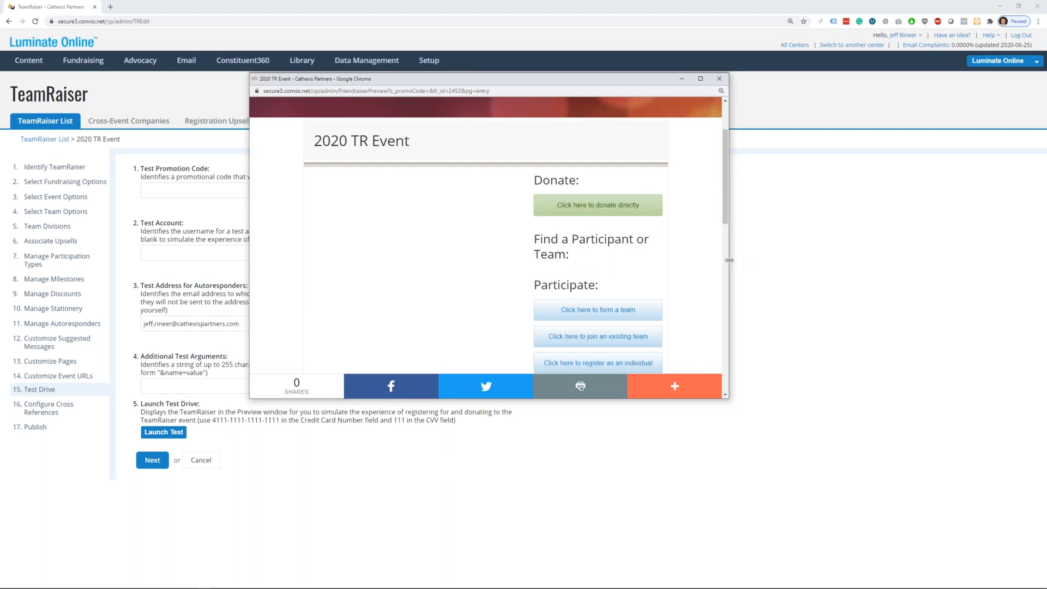
{"action": "left_click_drag", "start_coordinate": [730, 260], "coordinate": [758, 260]}
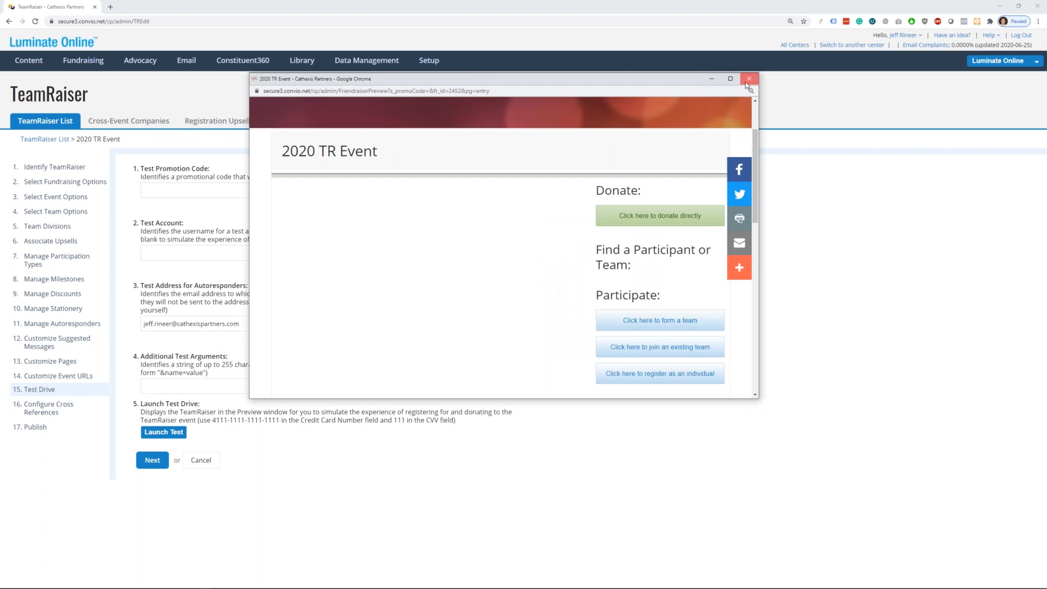
{"action": "left_click", "coordinate": [748, 81]}
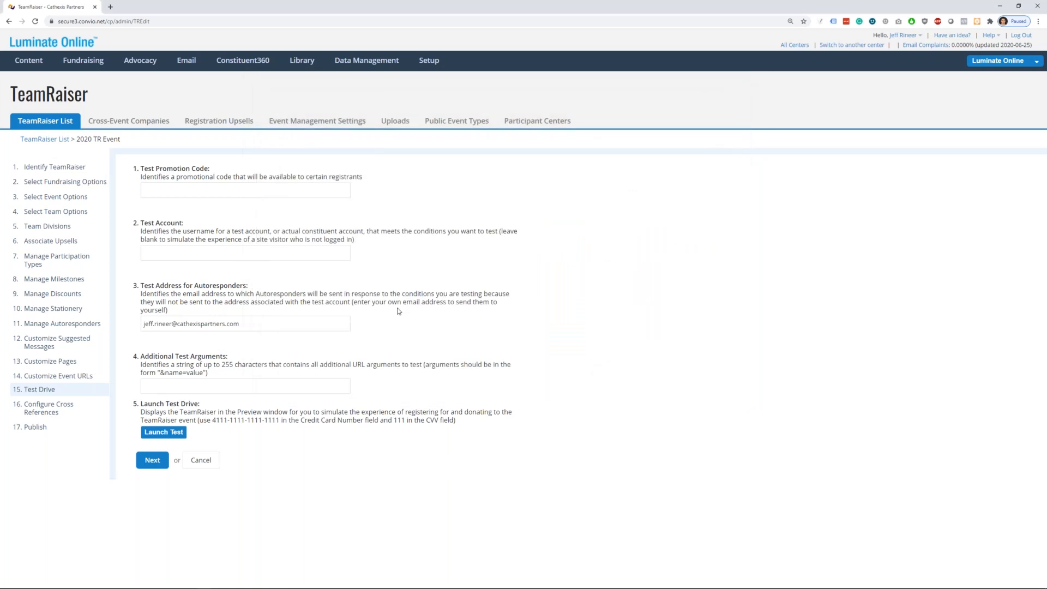
Step: Check the test e-mail address for autoresponders and continue to the cross reference configuration
{"action": "left_click_drag", "start_coordinate": [172, 324], "coordinate": [139, 323]}
{"action": "left_click", "coordinate": [137, 318]}
{"action": "left_click", "coordinate": [149, 464]}
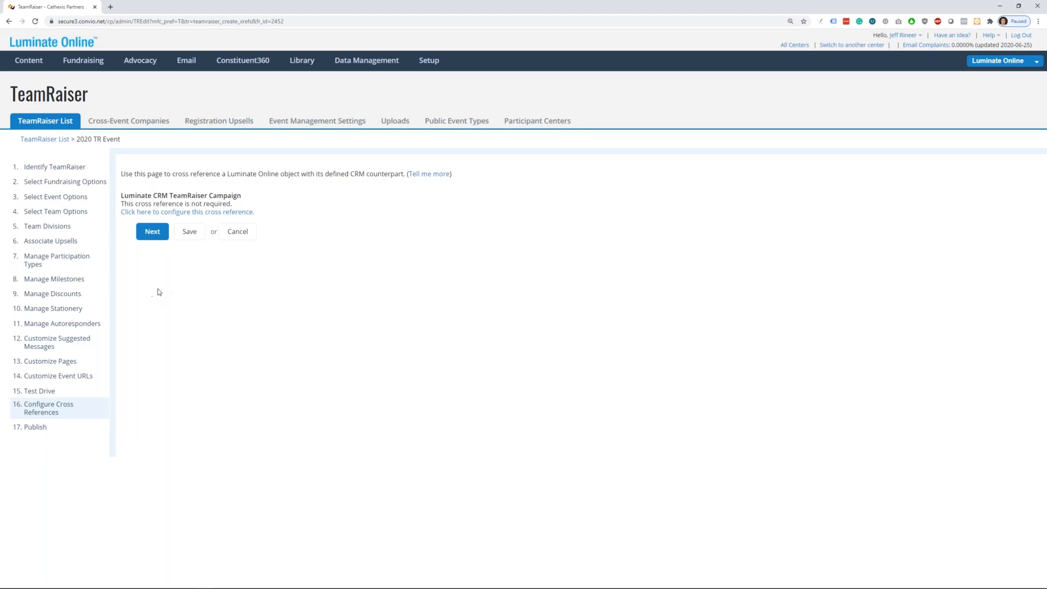
Step: Show the Luminate CRM TeamRaiser Campaign cross reference tool, look through its designation and campaign lists, and hide it
{"action": "left_click", "coordinate": [189, 212]}
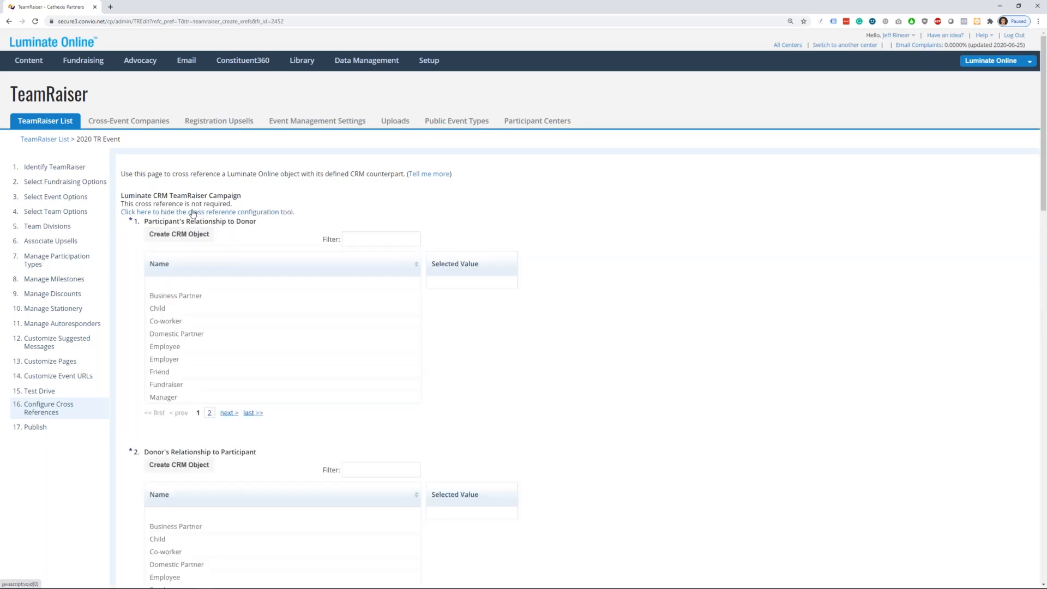
{"action": "scroll", "coordinate": [210, 295], "scroll_direction": "down", "scroll_amount": 20}
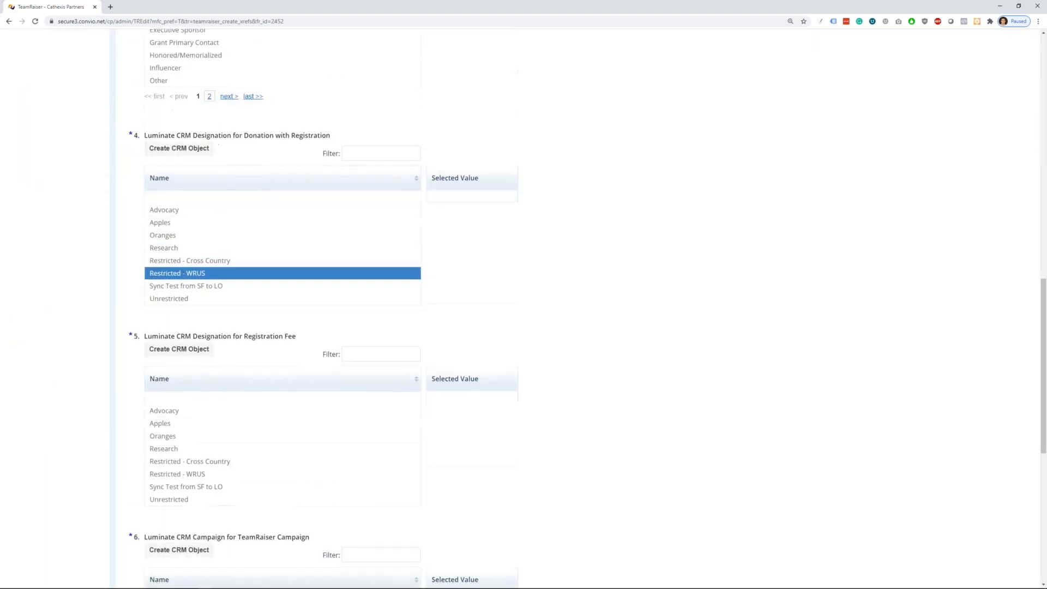
{"action": "scroll", "coordinate": [197, 347], "scroll_direction": "up", "scroll_amount": 20}
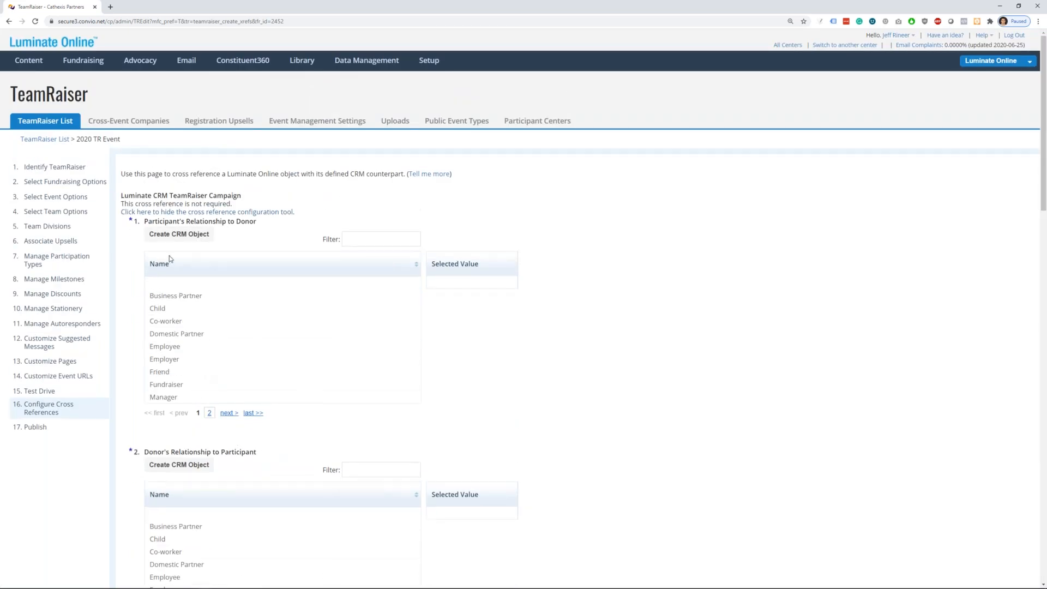
{"action": "left_click", "coordinate": [169, 213]}
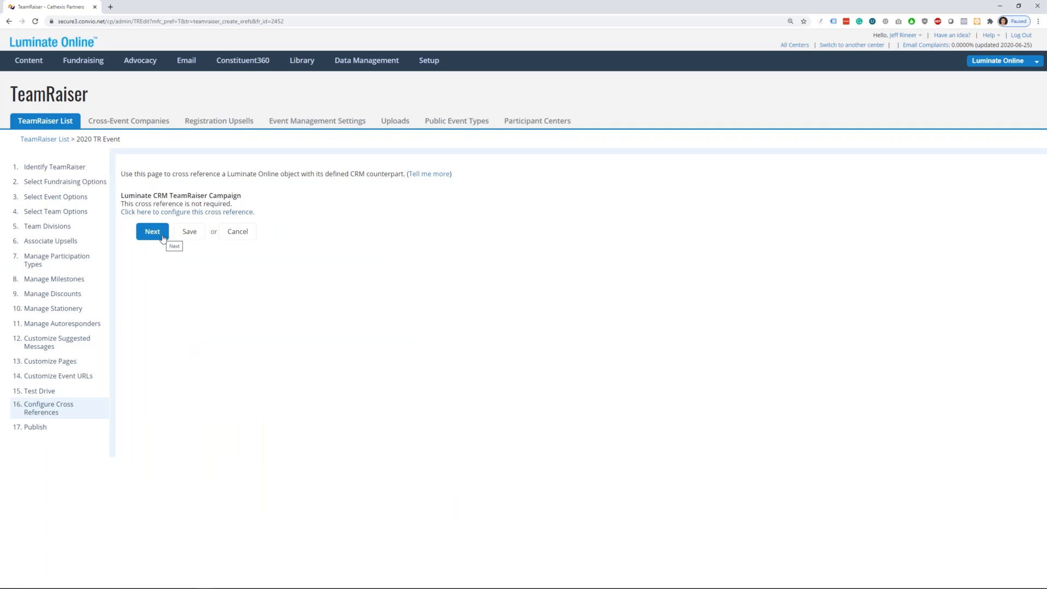
Step: Choose Business Partner as the Participant's Relationship to Donor cross reference and look through the remaining CRM lists
{"action": "left_click", "coordinate": [170, 212]}
{"action": "left_click", "coordinate": [184, 281]}
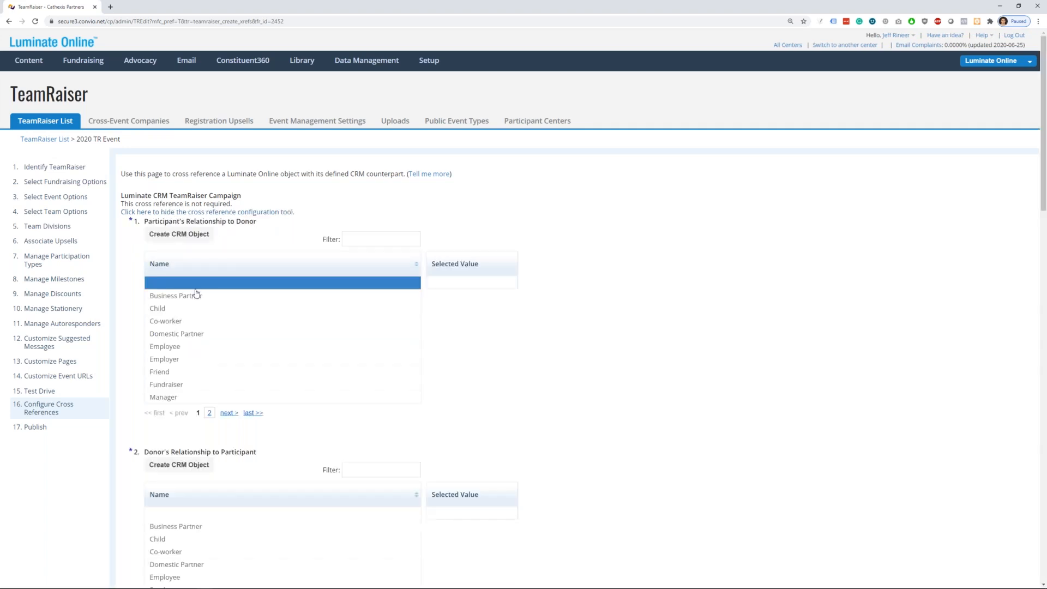
{"action": "left_click", "coordinate": [191, 297]}
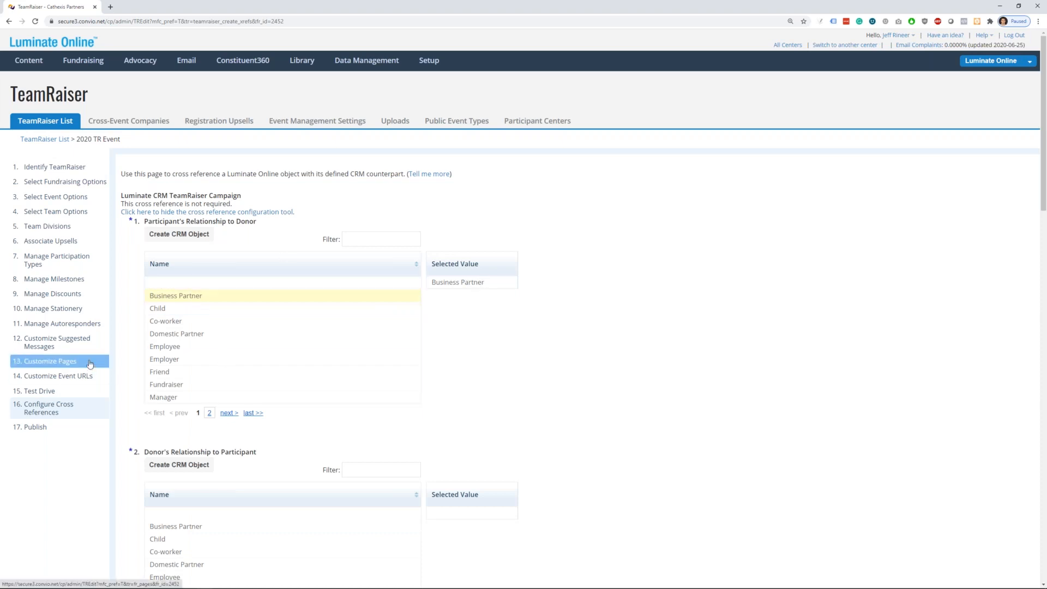
{"action": "scroll", "coordinate": [77, 363], "scroll_direction": "down", "scroll_amount": 3}
{"action": "scroll", "coordinate": [76, 362], "scroll_direction": "down", "scroll_amount": 20}
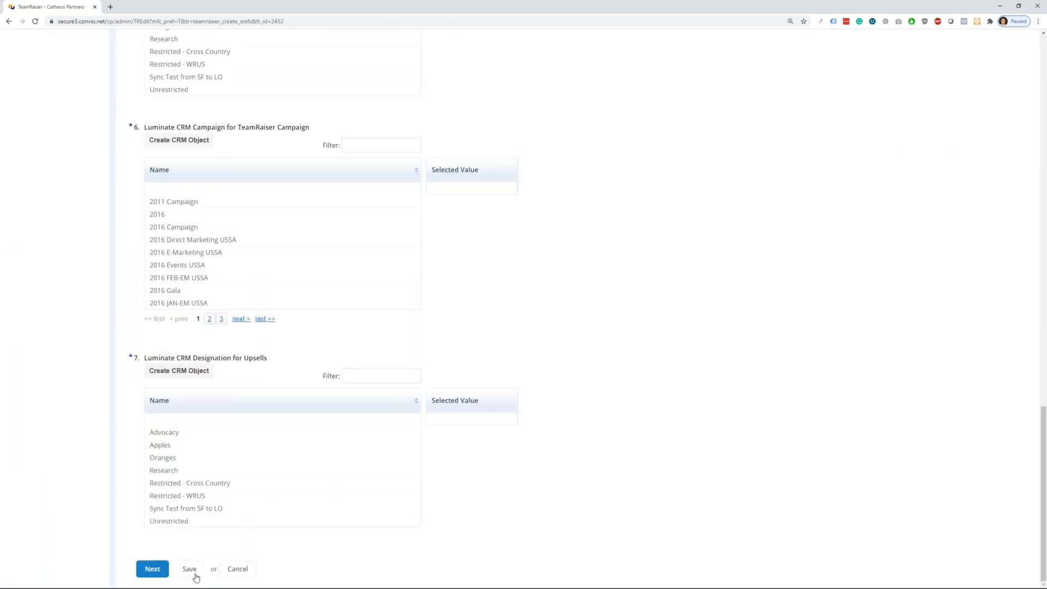
{"action": "scroll", "coordinate": [140, 525], "scroll_direction": "up", "scroll_amount": 20}
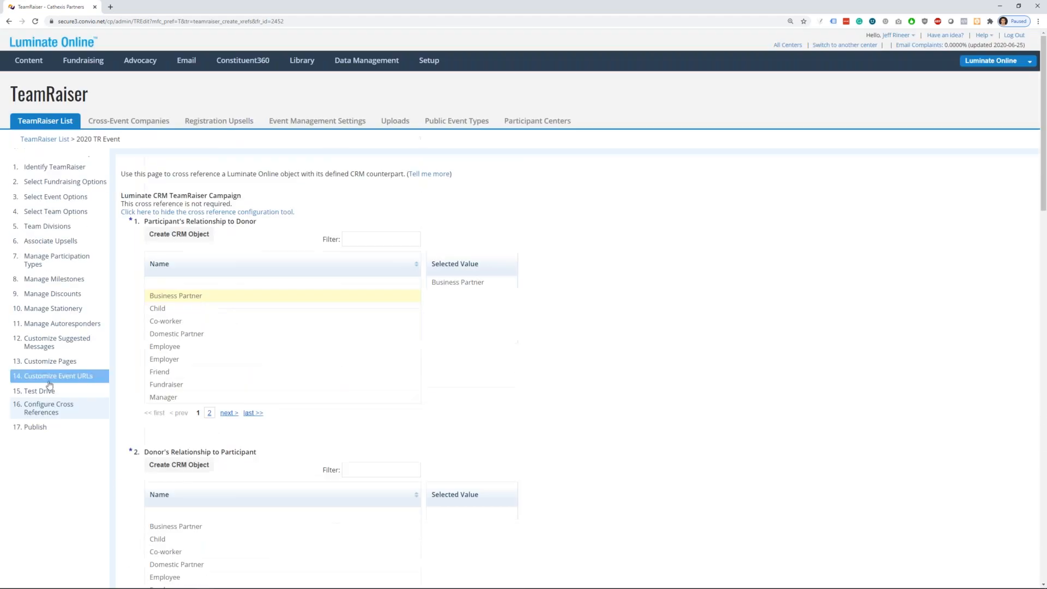
Step: Go to the publishing settings of the event and review the available status options
{"action": "left_click", "coordinate": [35, 429]}
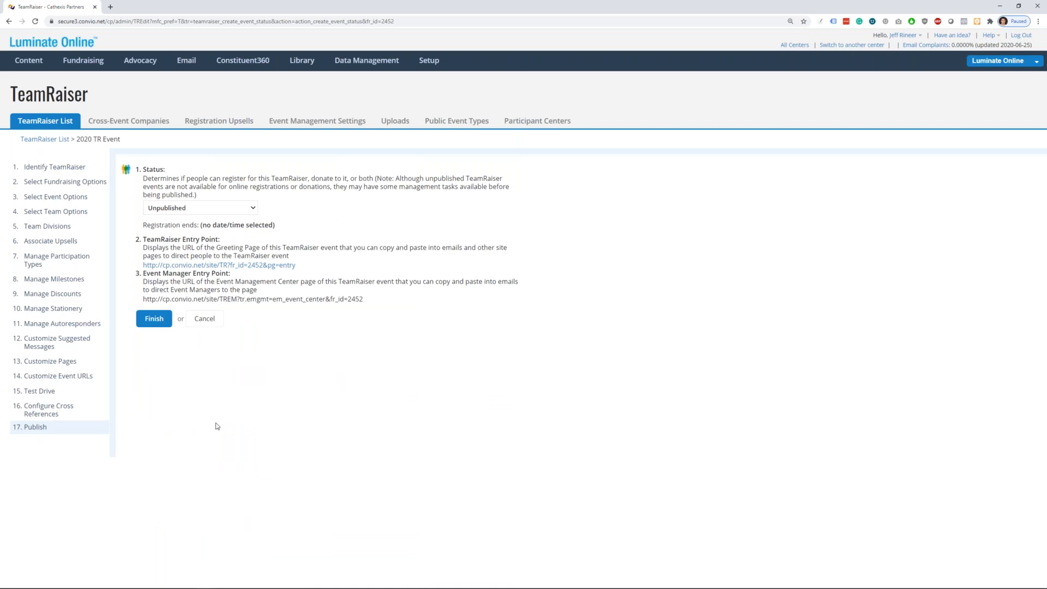
{"action": "left_click", "coordinate": [204, 211]}
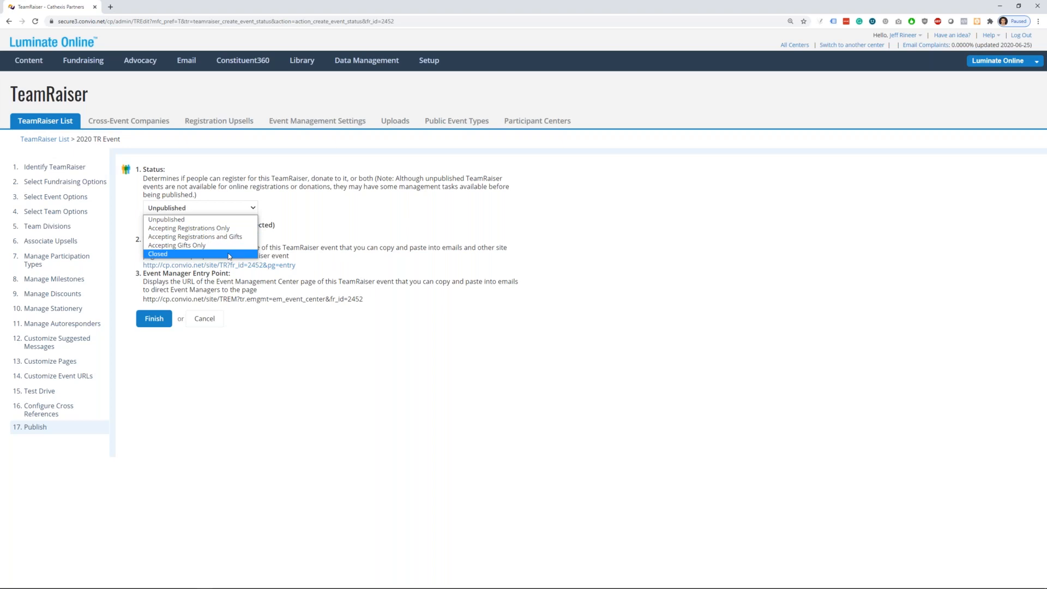
{"action": "left_click", "coordinate": [304, 224]}
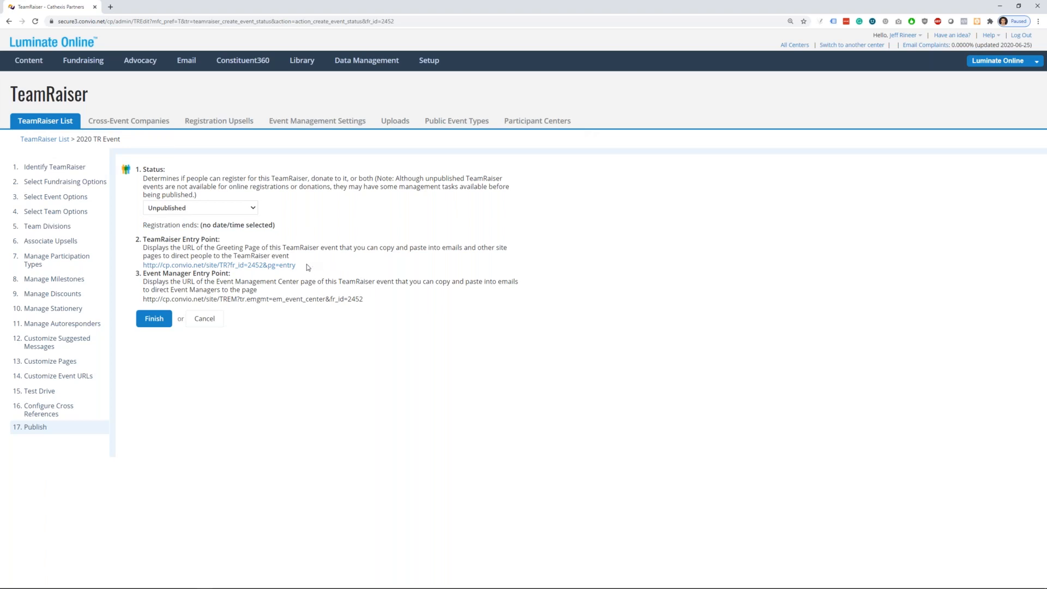
Step: Highlight the TeamRaiser entry point URL and finish the event setup with the status left as Unpublished
{"action": "left_click_drag", "start_coordinate": [307, 264], "coordinate": [143, 265]}
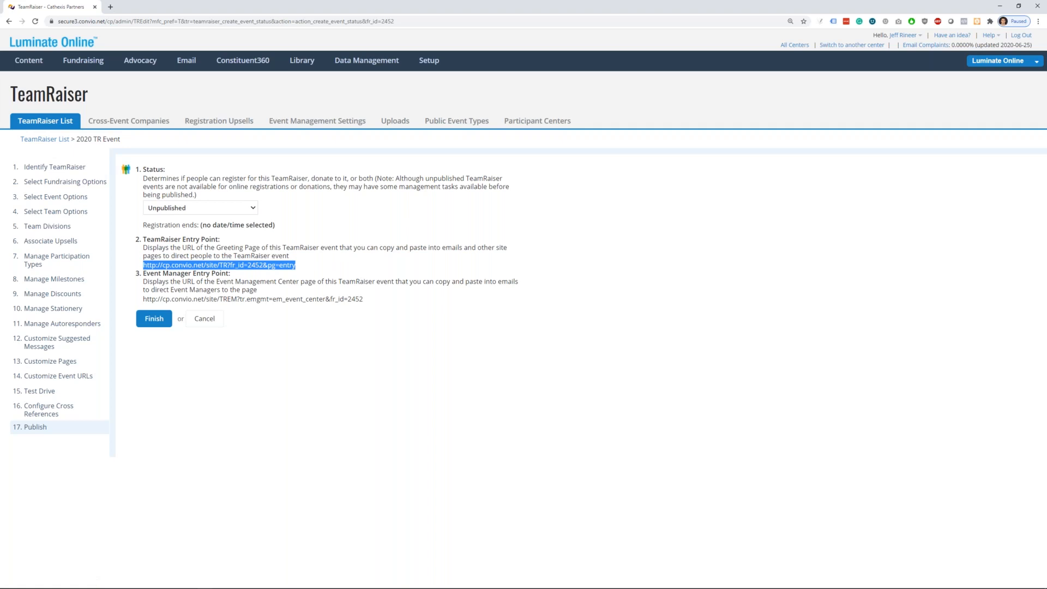
{"action": "left_click", "coordinate": [339, 338]}
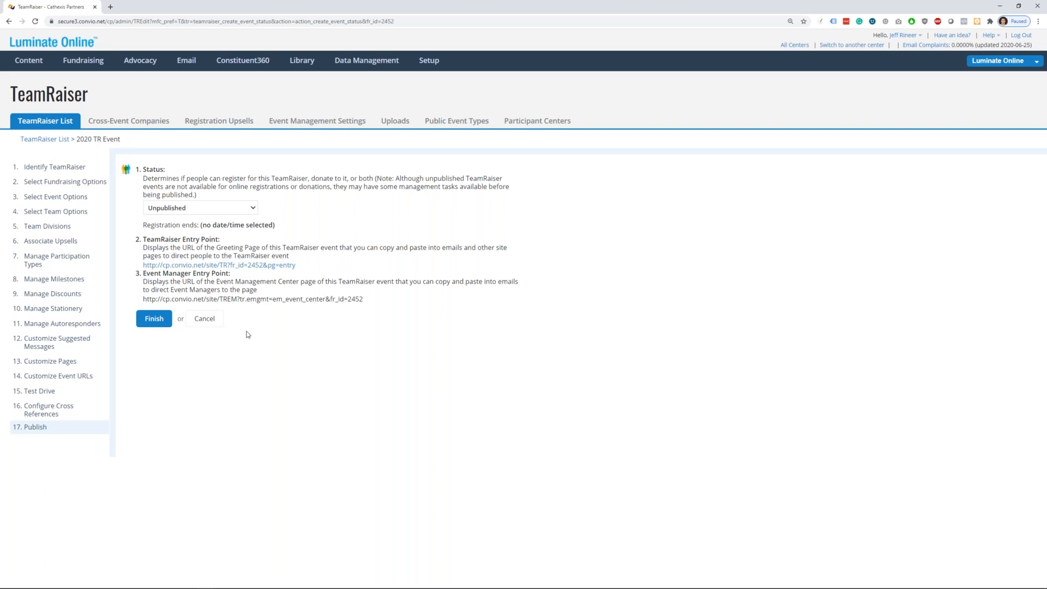
{"action": "left_click", "coordinate": [152, 324]}
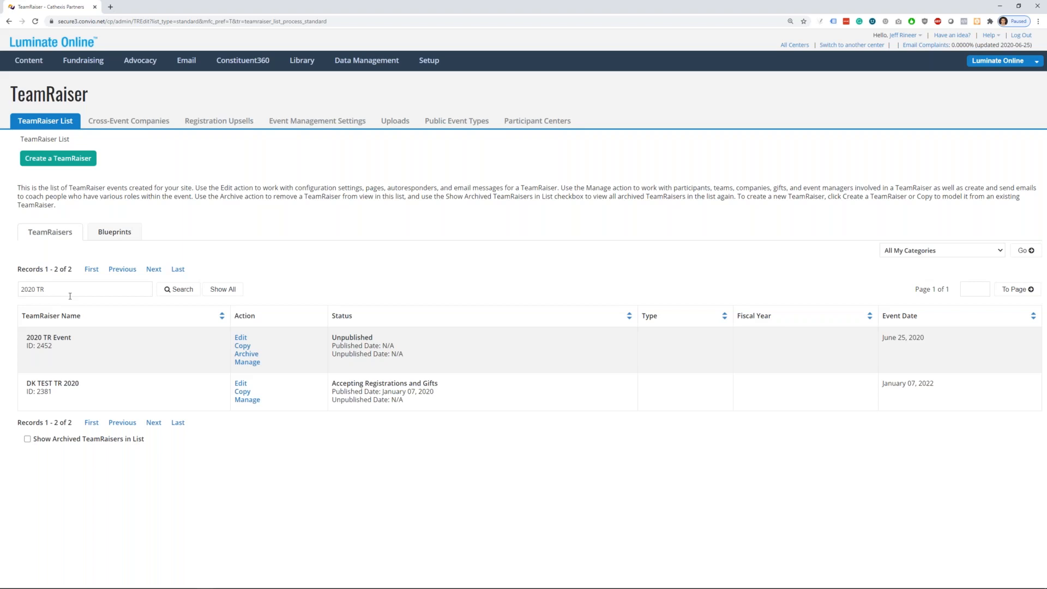
Step: Switch to the presentation slide show and advance from the Overview slide to the Questions? slide
{"action": "key", "text": "alt+Tab"}
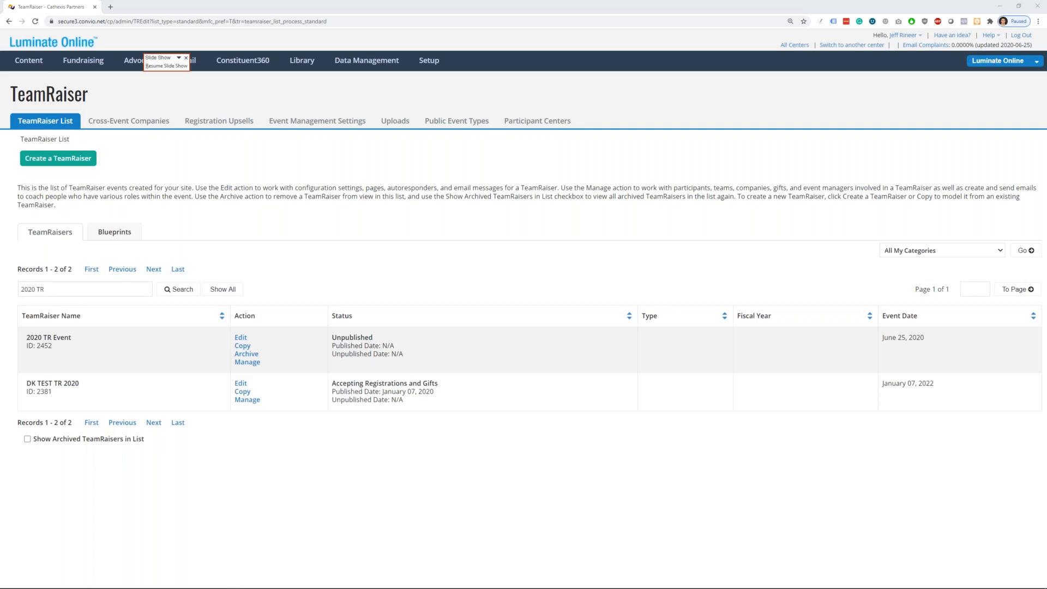
{"action": "key", "text": "alt+Tab"}
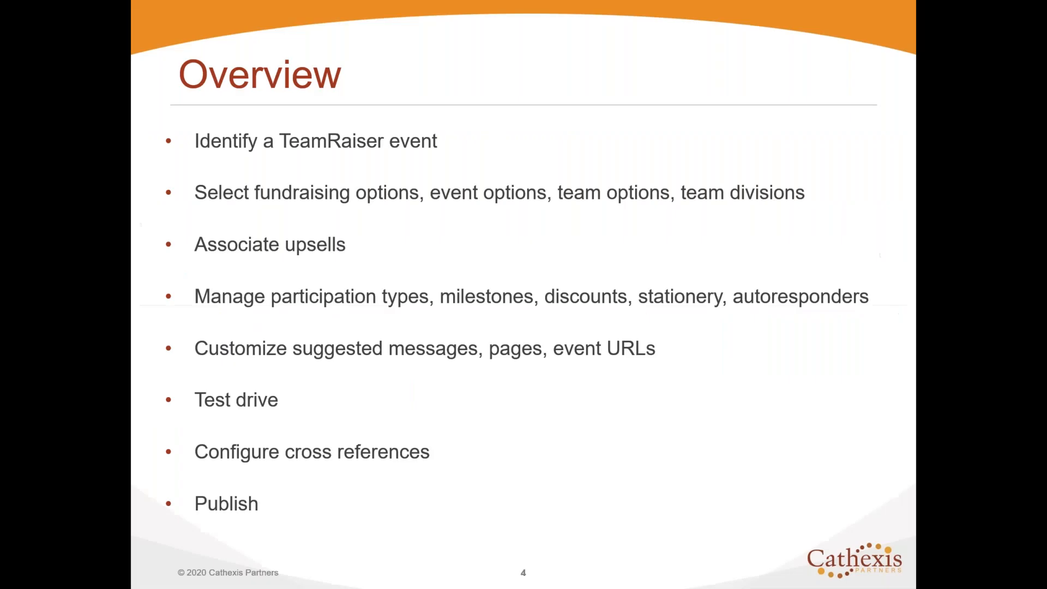
{"action": "key", "text": "Right"}
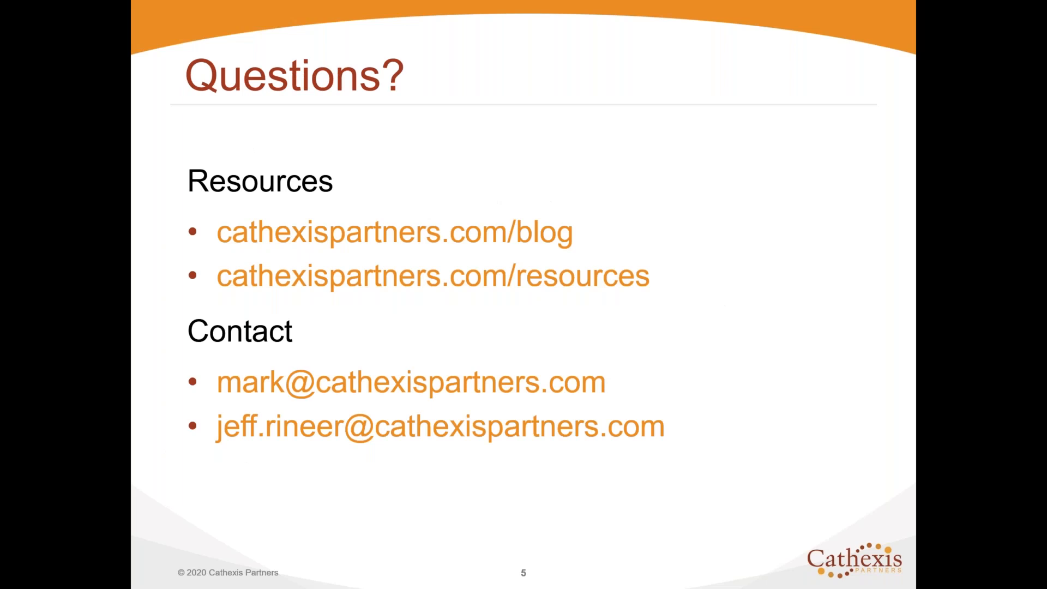